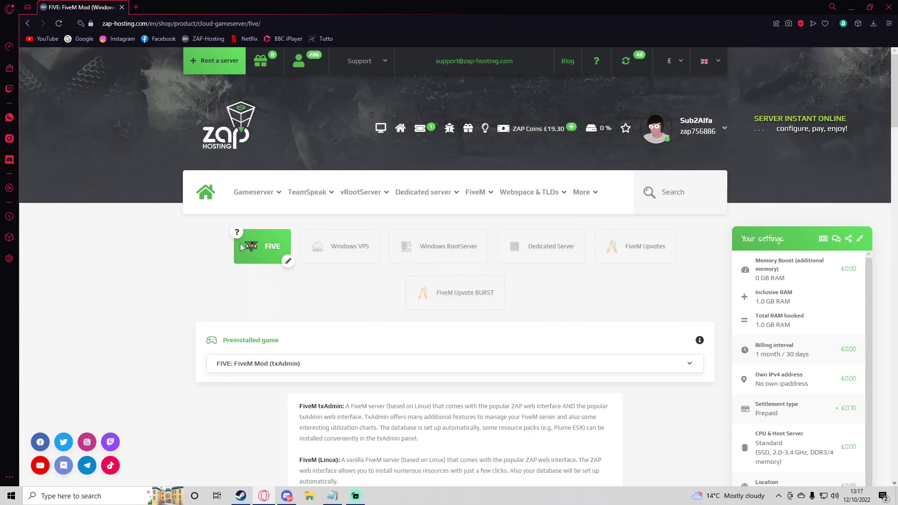
scroll(239, 262, down, 2)
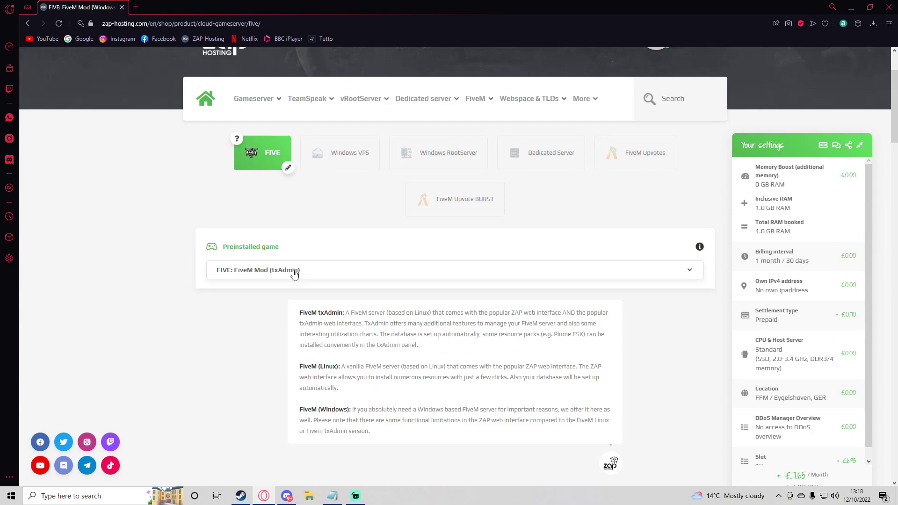
click(326, 276)
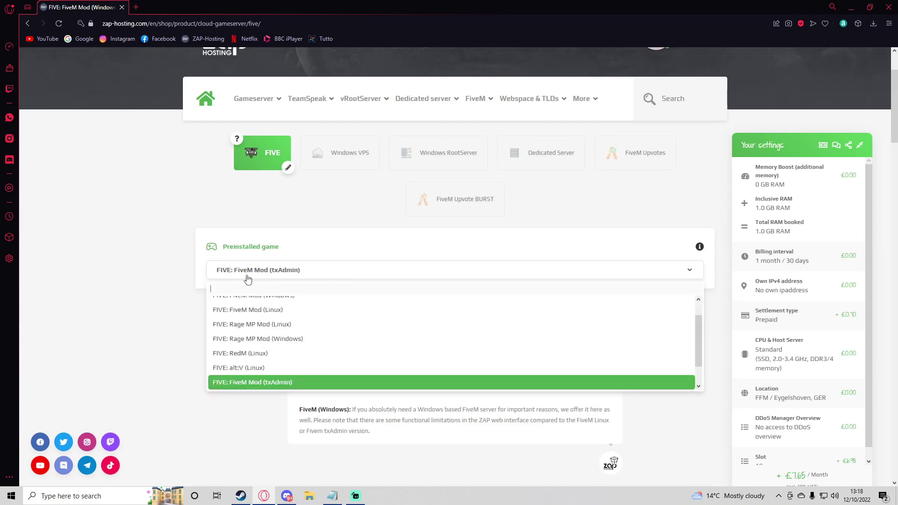
scroll(243, 321, down, 2)
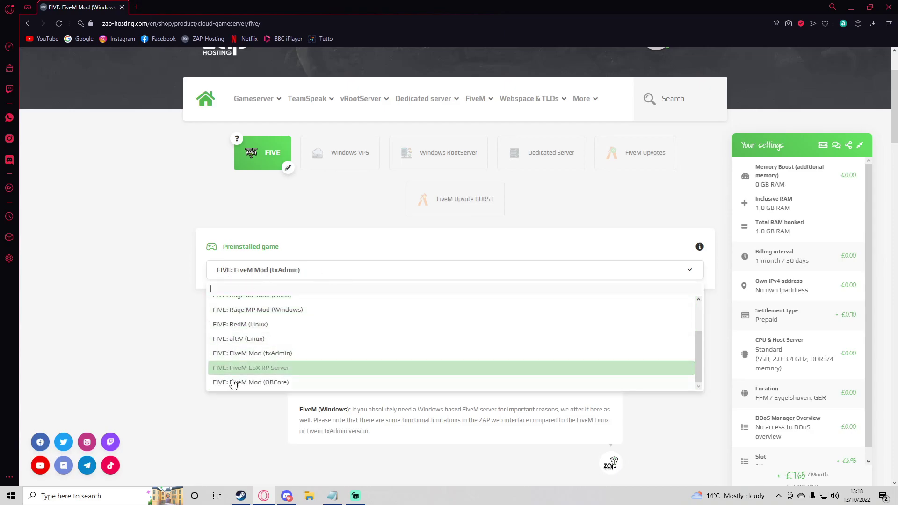
scroll(236, 374, up, 3)
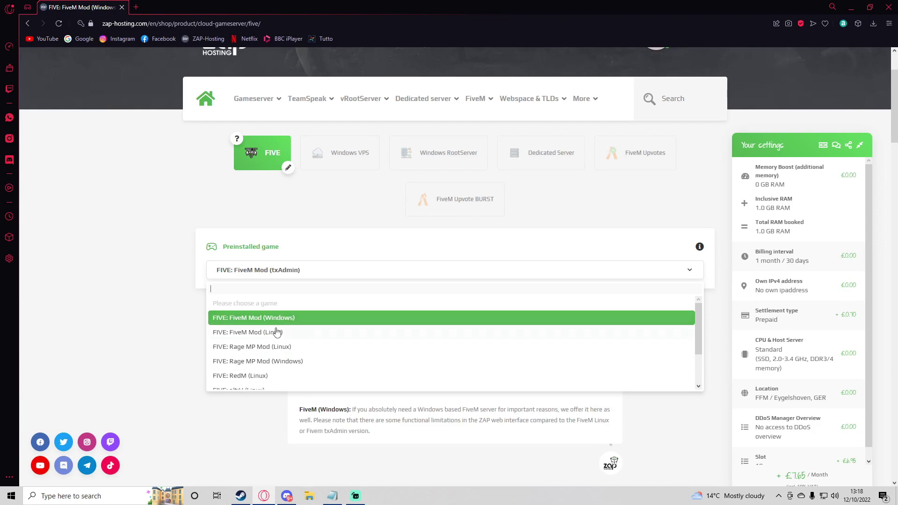
scroll(295, 336, down, 1)
scroll(304, 332, up, 1)
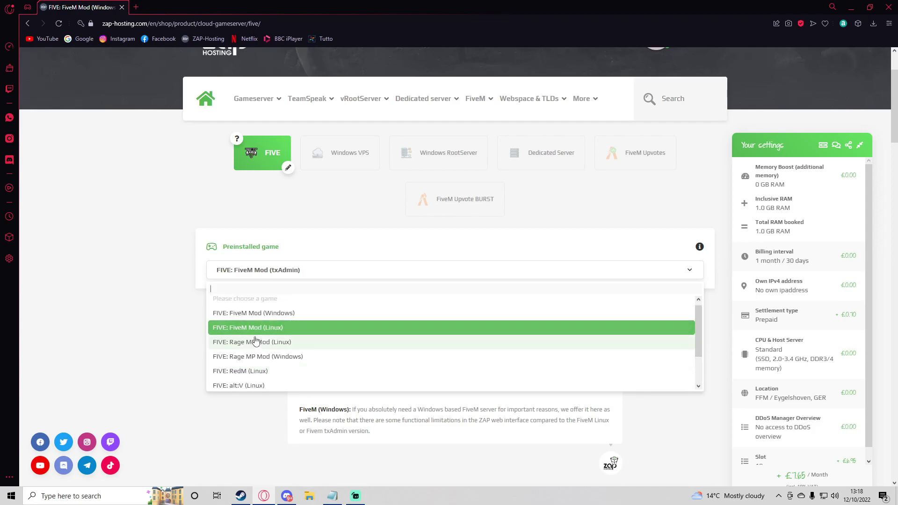
scroll(267, 349, down, 1)
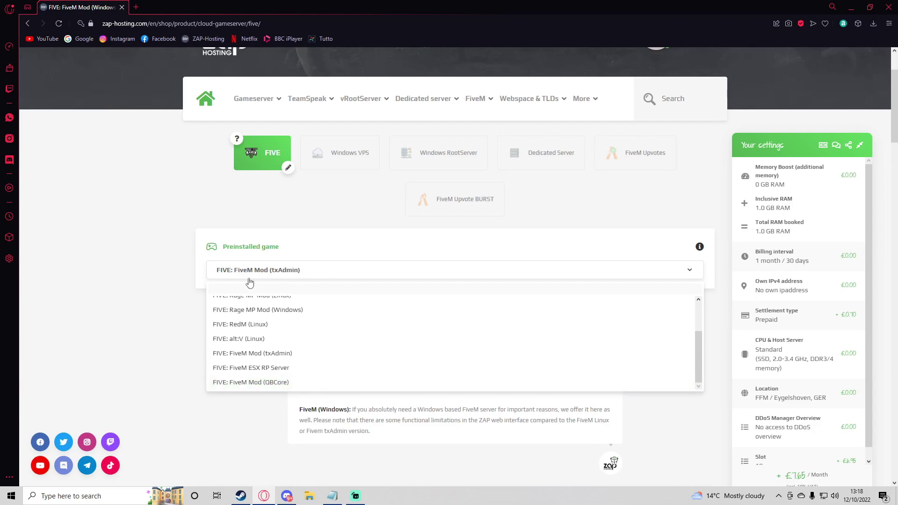
click(159, 289)
scroll(333, 283, down, 2)
drag(438, 339, 280, 248)
click(274, 251)
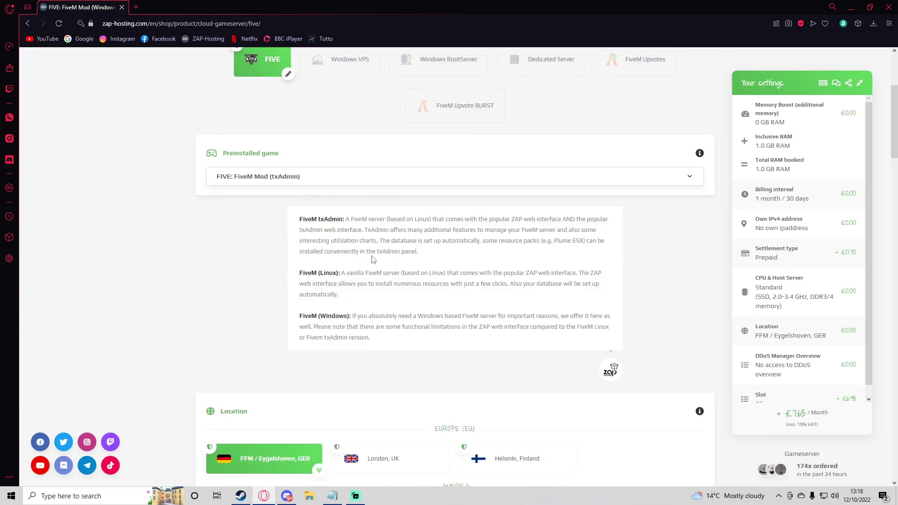
scroll(373, 260, down, 6)
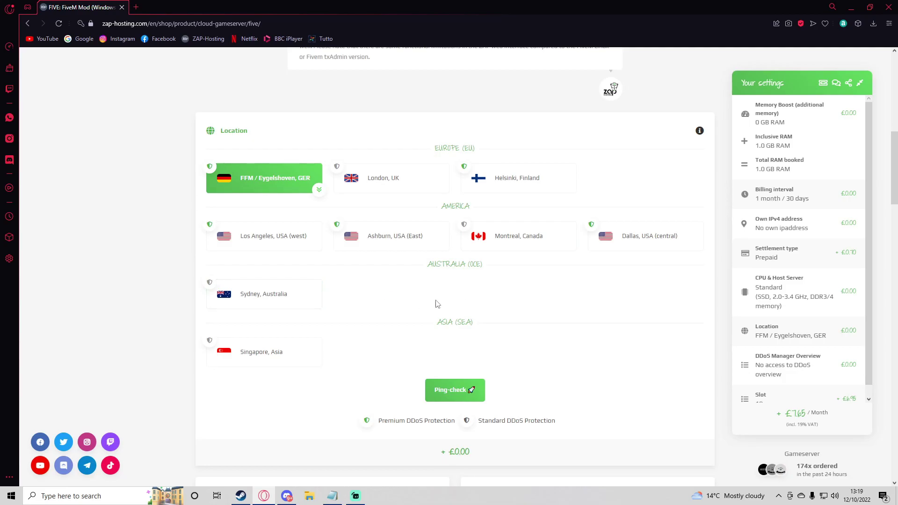
scroll(295, 317, down, 1)
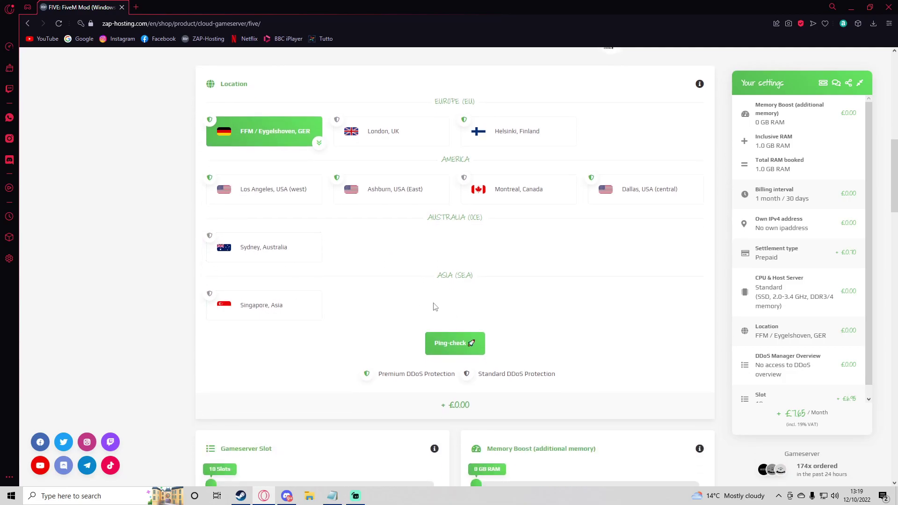
scroll(435, 306, down, 5)
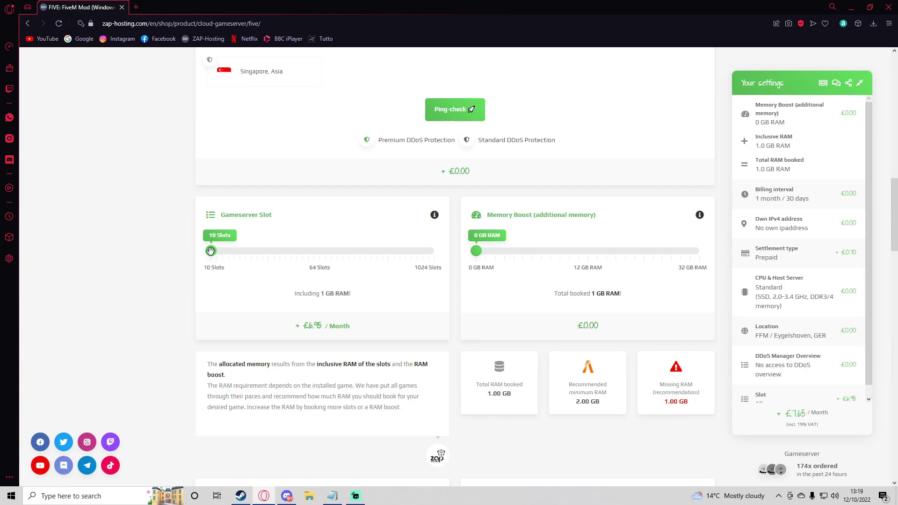
mouse_move(210, 250)
mouse_down()
mouse_move(257, 250)
mouse_move(210, 251)
mouse_up()
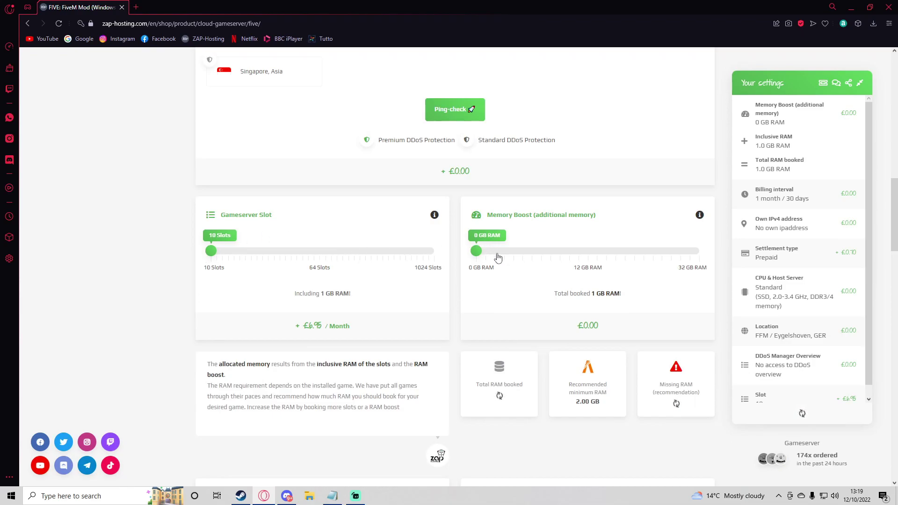
mouse_move(476, 251)
mouse_down()
mouse_move(501, 250)
mouse_move(476, 253)
mouse_up()
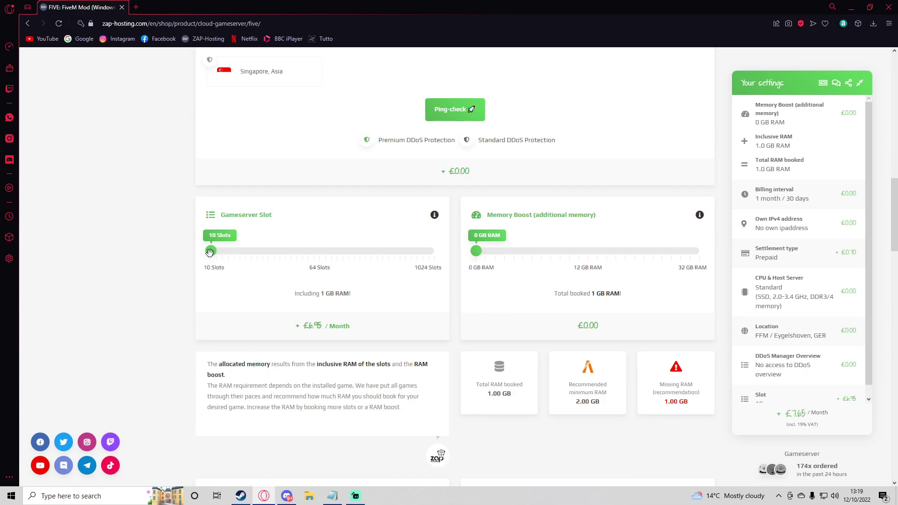
drag(210, 252, 239, 251)
drag(476, 250, 486, 249)
drag(239, 251, 268, 251)
click(503, 251)
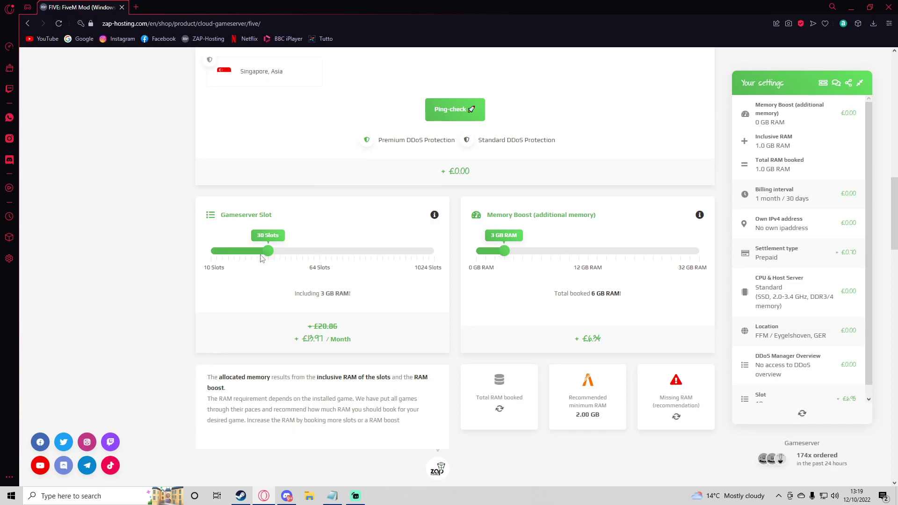
drag(265, 252, 208, 253)
drag(504, 251, 478, 251)
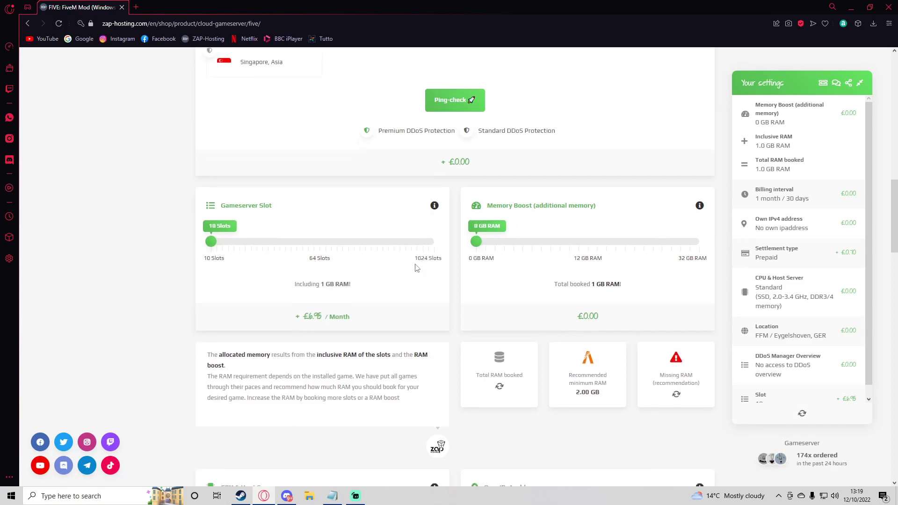
scroll(305, 282, down, 5)
drag(288, 267, 224, 264)
click(262, 262)
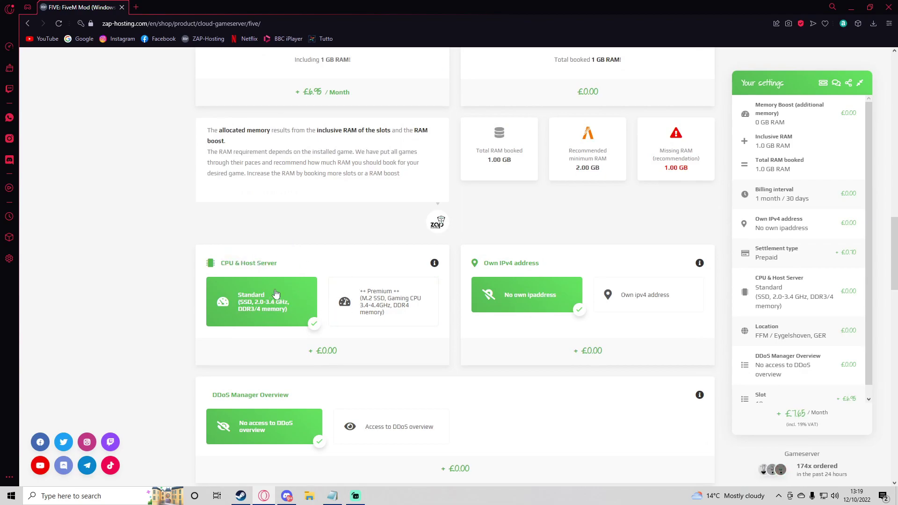
click(379, 307)
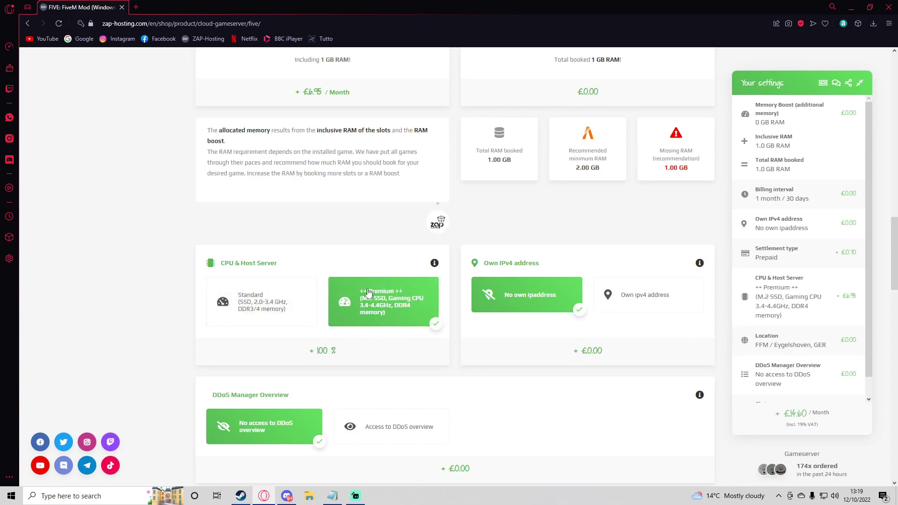
click(297, 304)
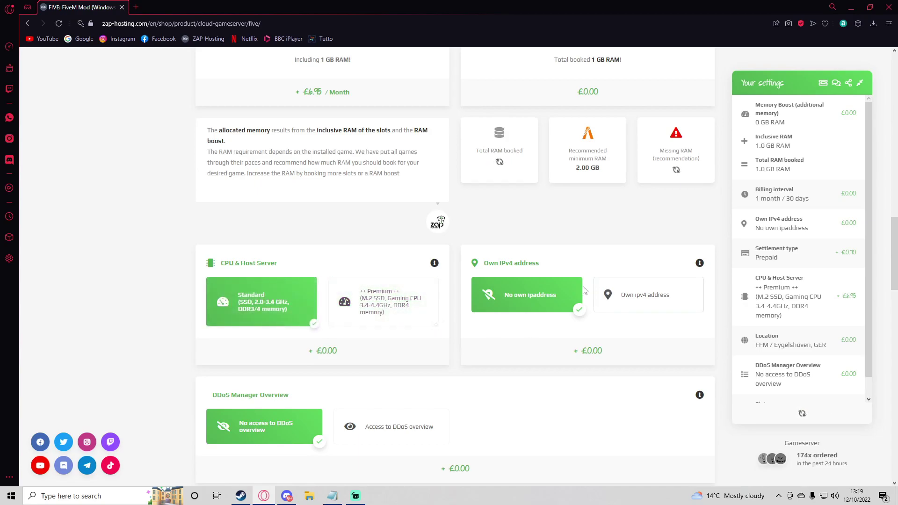
click(651, 292)
click(512, 294)
click(662, 295)
click(525, 295)
click(631, 298)
click(556, 295)
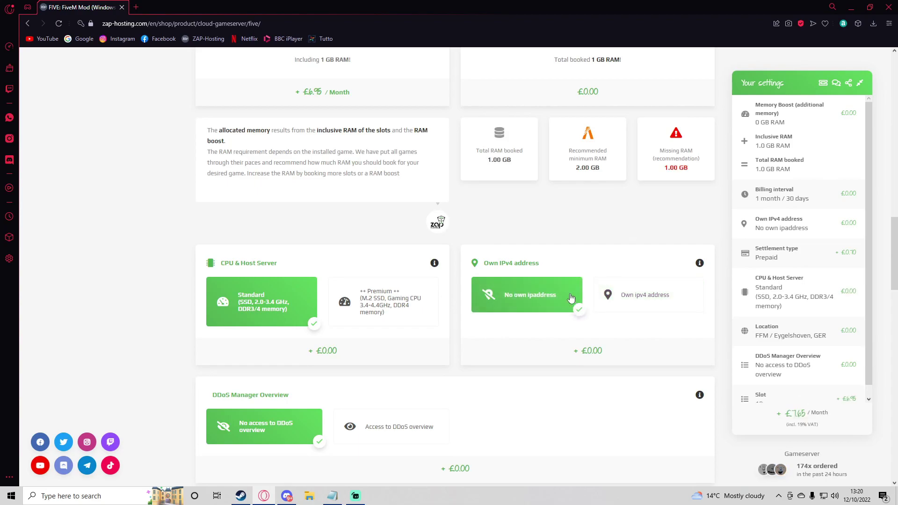
scroll(390, 308, down, 2)
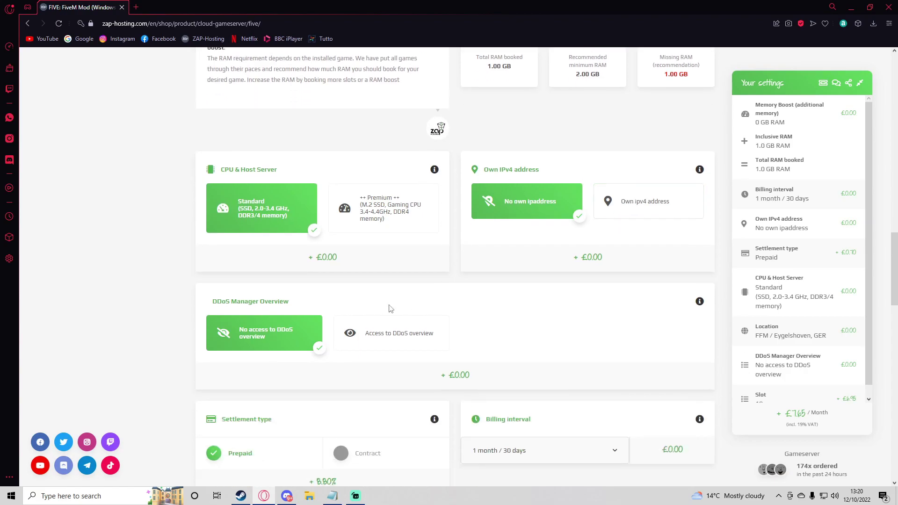
click(367, 340)
click(260, 334)
click(386, 332)
click(367, 344)
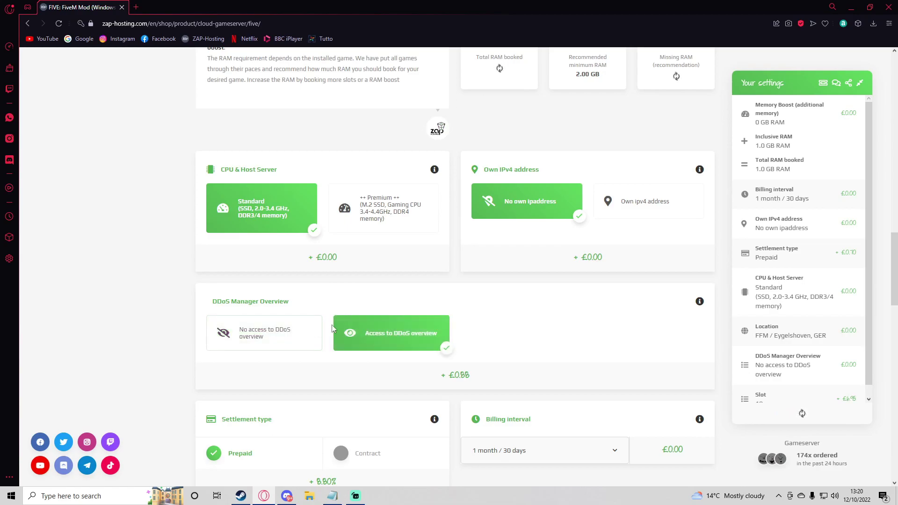
click(381, 335)
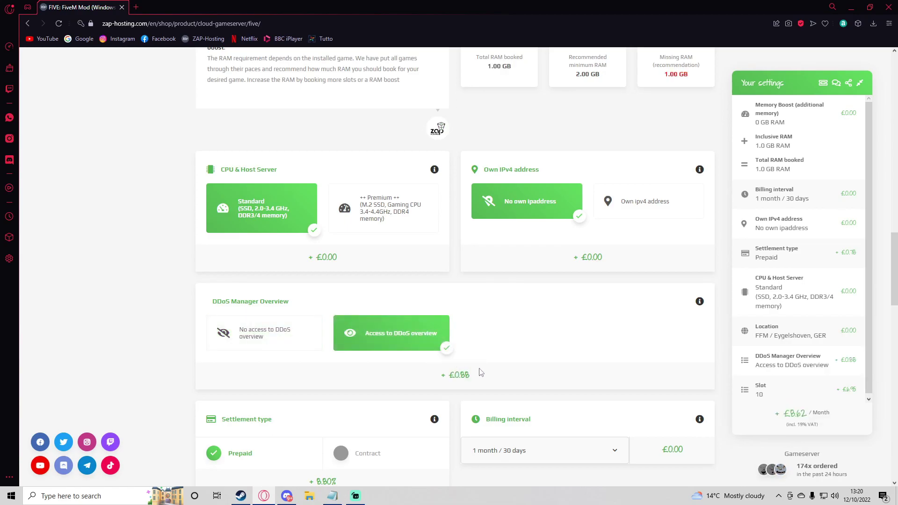
scroll(481, 372, down, 1)
scroll(463, 339, down, 1)
click(304, 258)
scroll(357, 277, down, 1)
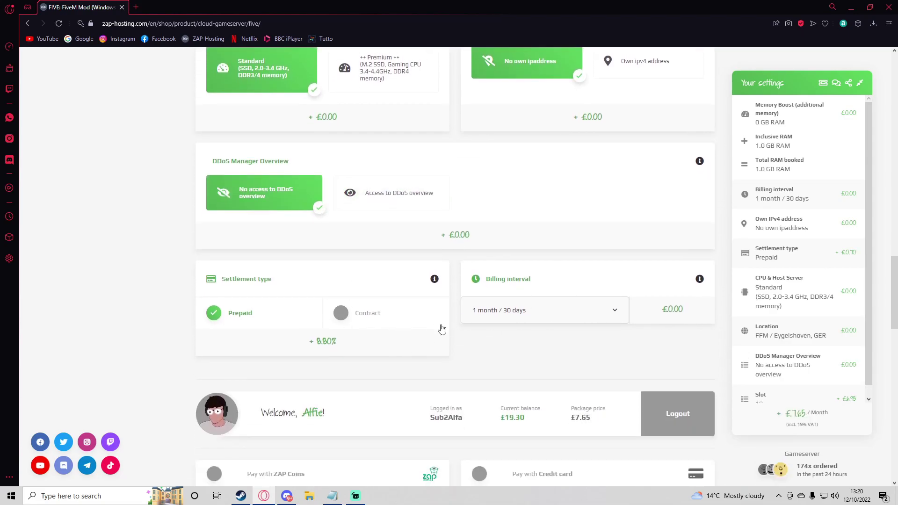
Check the billing interval options and keep 1 month / 30 days
click(538, 311)
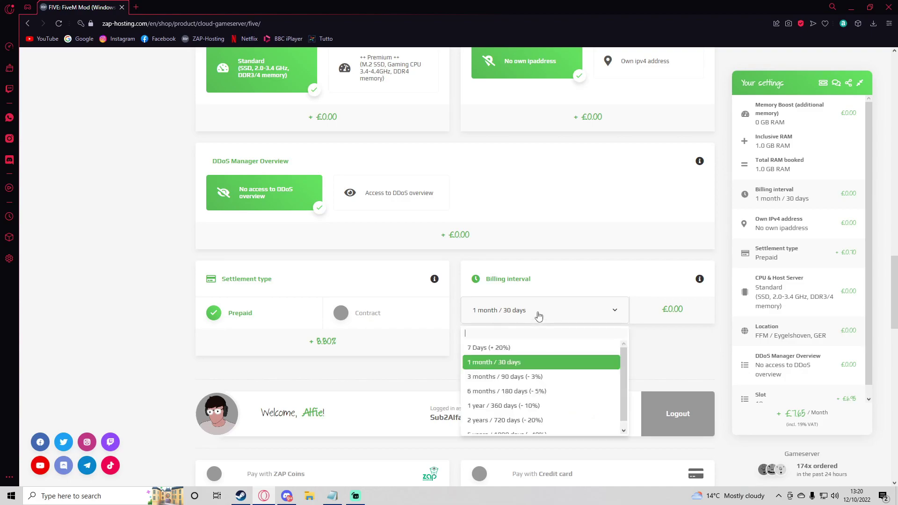
scroll(559, 398, down, 1)
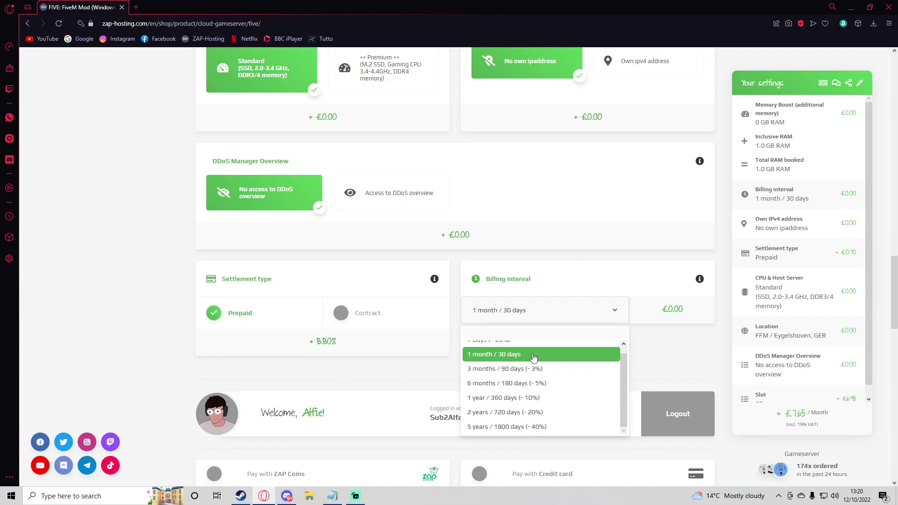
click(533, 356)
scroll(401, 241, up, 9)
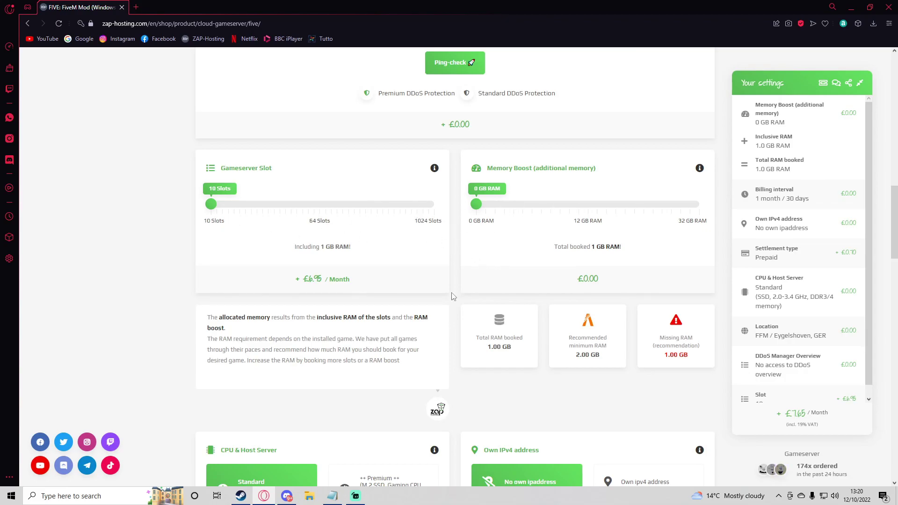
scroll(452, 294, down, 15)
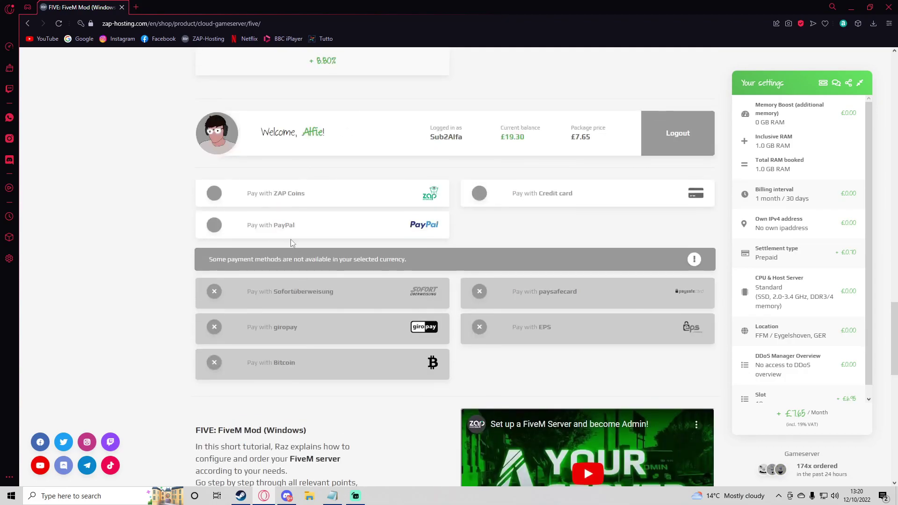
scroll(356, 210, up, 1)
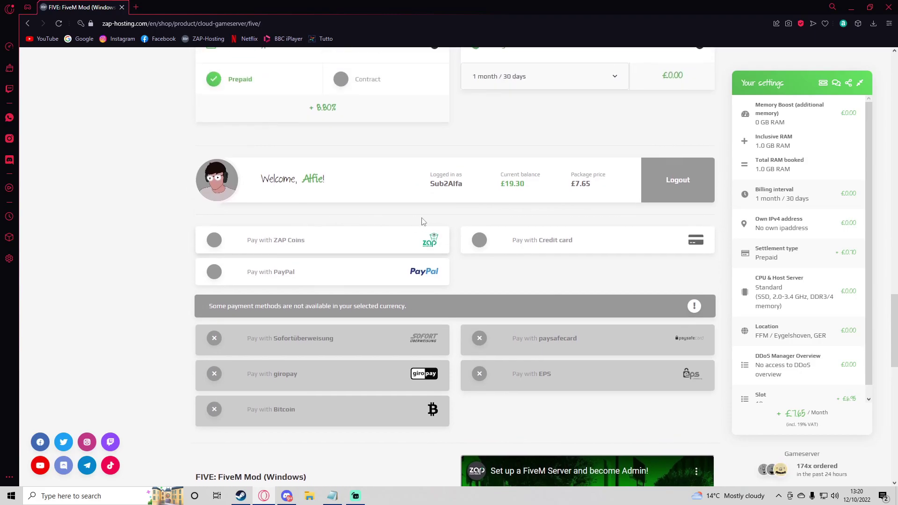
Pay with ZAP Coins and accept the general terms and privacy policy for £7.65
double_click(523, 184)
click(522, 199)
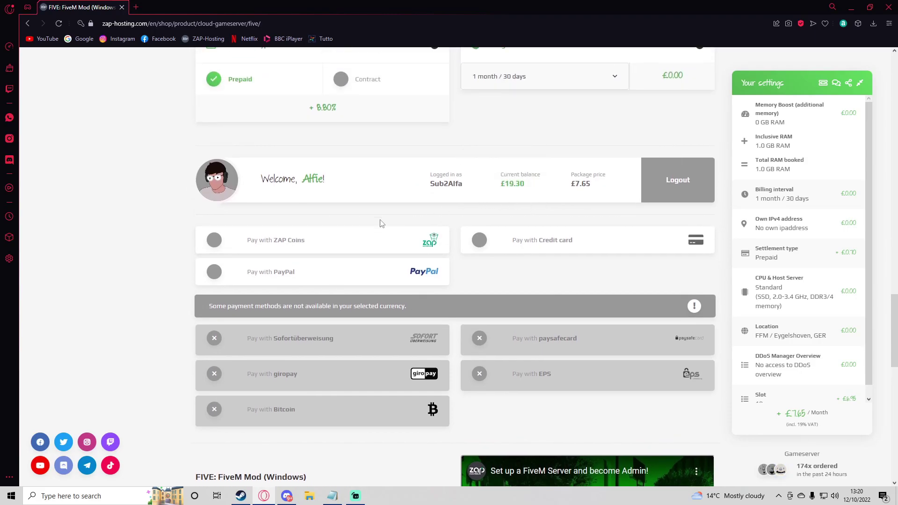
click(277, 248)
scroll(221, 259, down, 1)
click(220, 233)
click(220, 260)
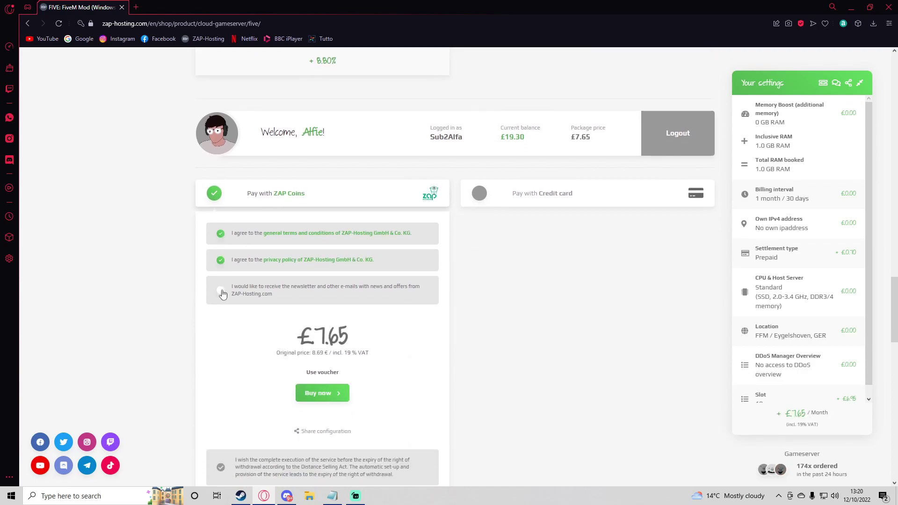
Try redeeming voucher code 'AL', which is rejected with an error
click(316, 372)
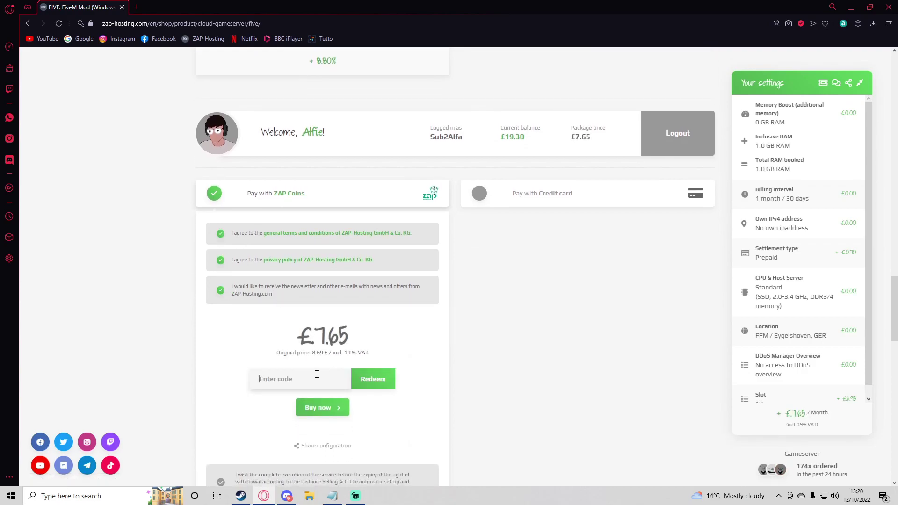
text(ALFA)
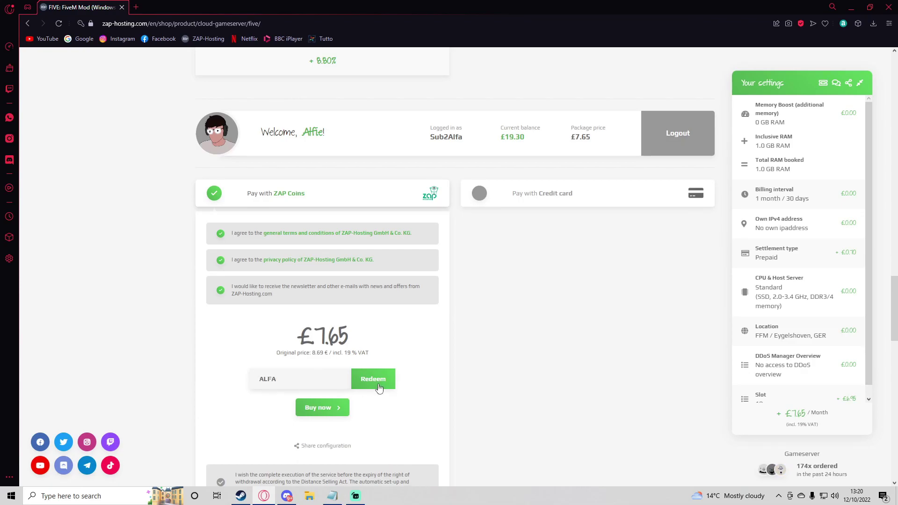
click(379, 388)
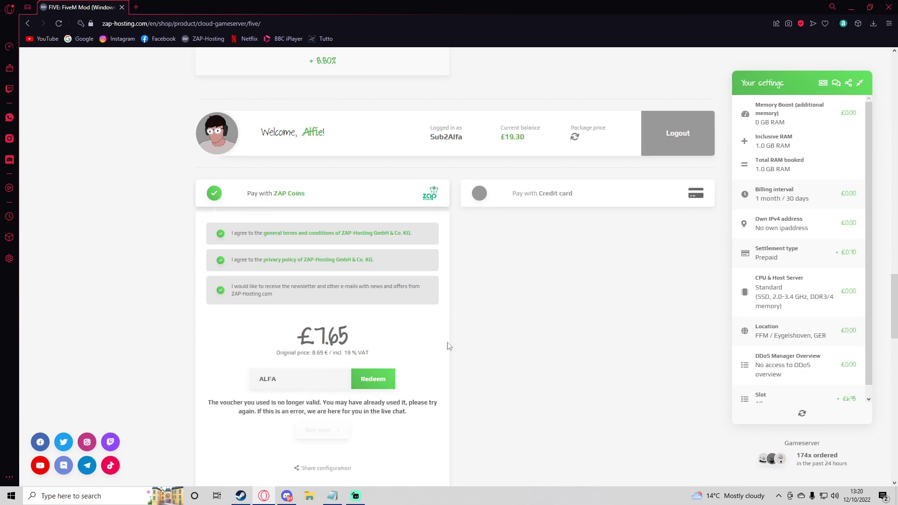
drag(423, 420, 322, 402)
click(325, 404)
Complete the FiveM server purchase with ZAP Coins via Buy now
click(404, 403)
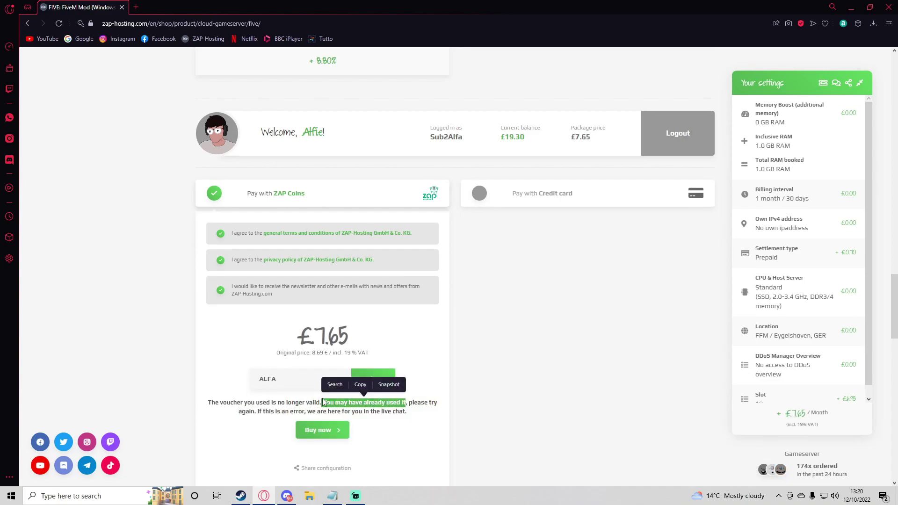
click(320, 401)
scroll(329, 338, down, 2)
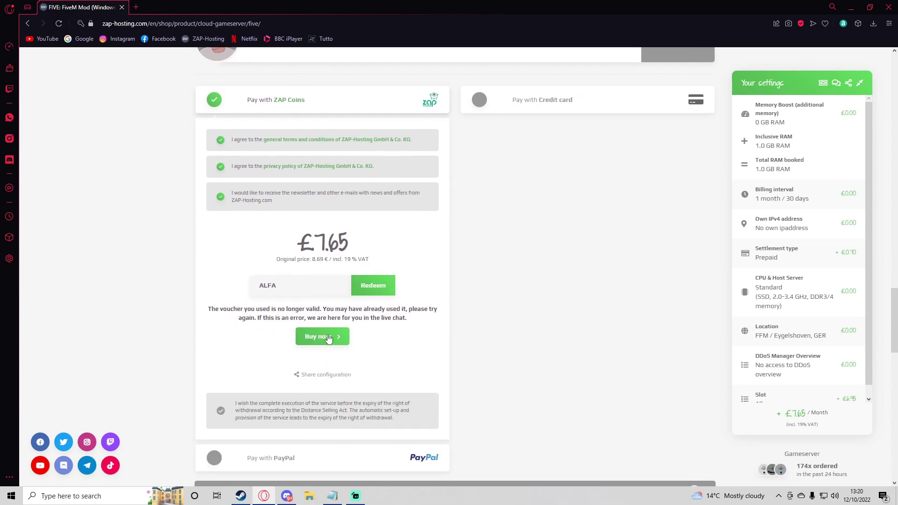
click(323, 337)
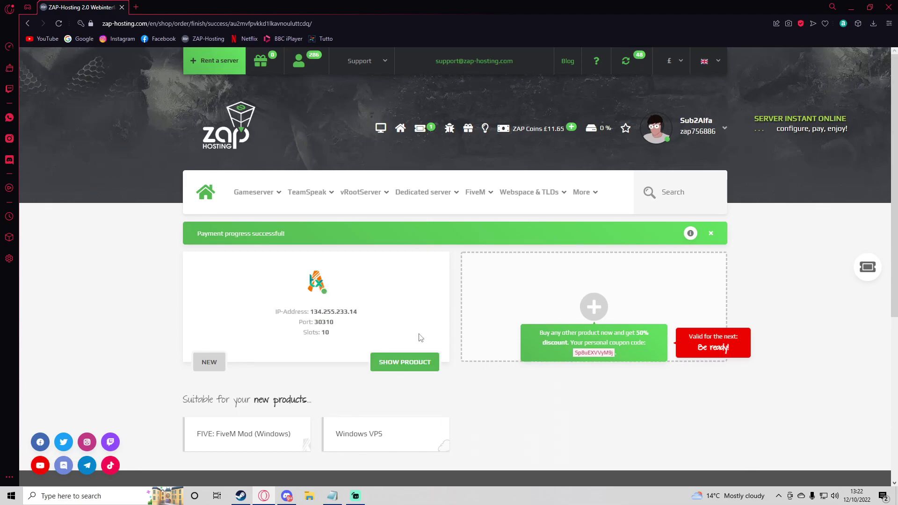
View the new server's overview (ONLINE, 0/10 players, txAdmin on port 30311), then go to TEBEX Shop
click(394, 367)
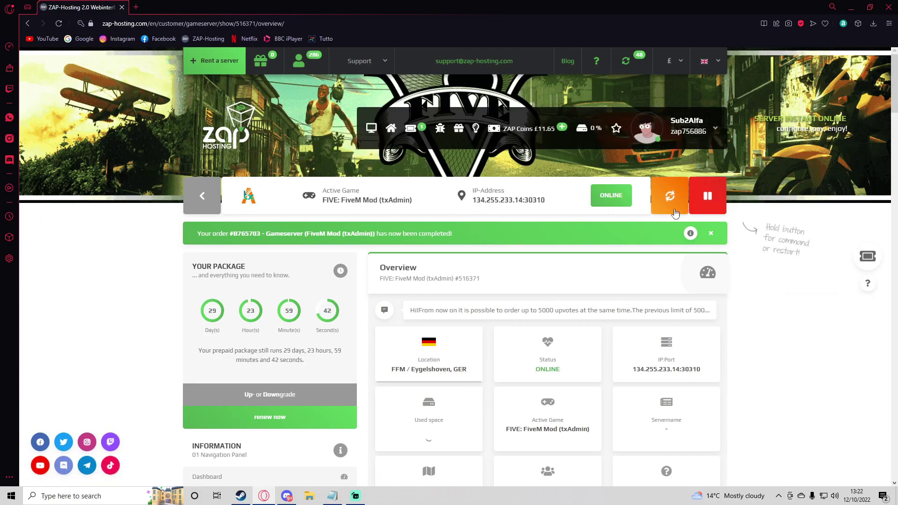
scroll(740, 260, down, 3)
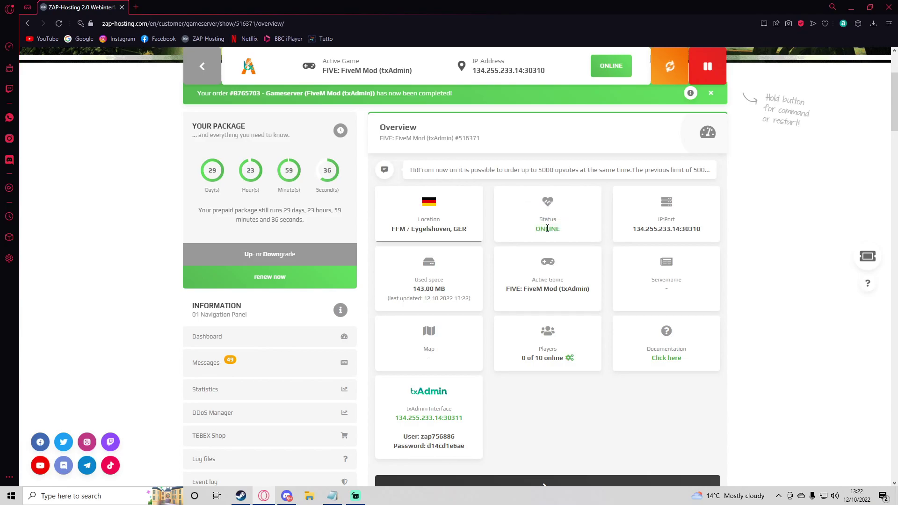
click(679, 227)
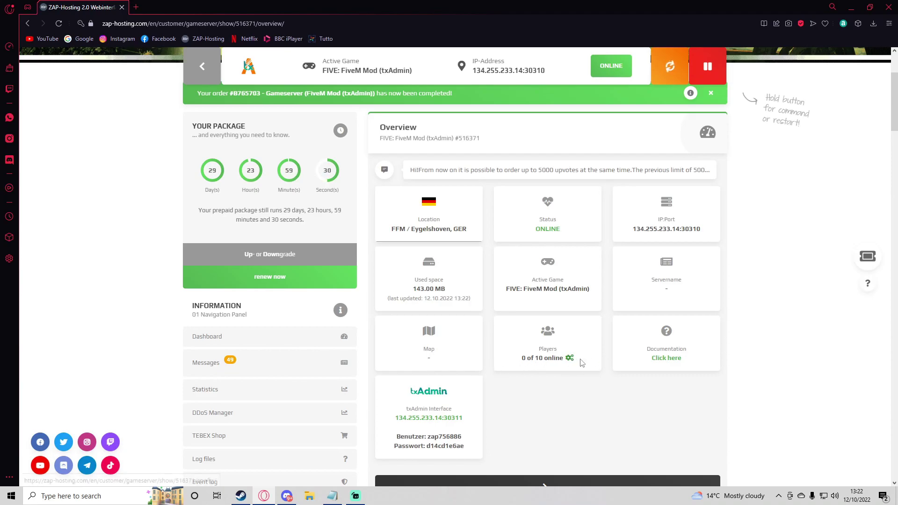
click(543, 358)
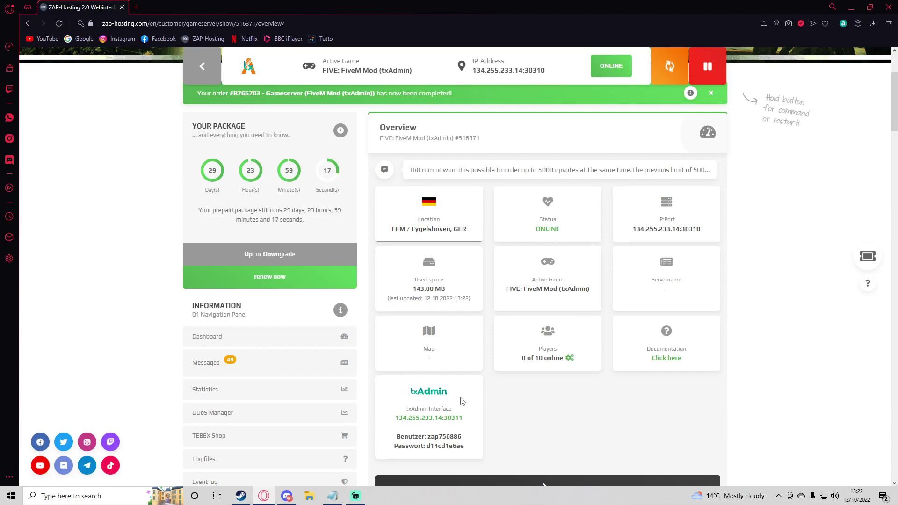
scroll(374, 295, down, 3)
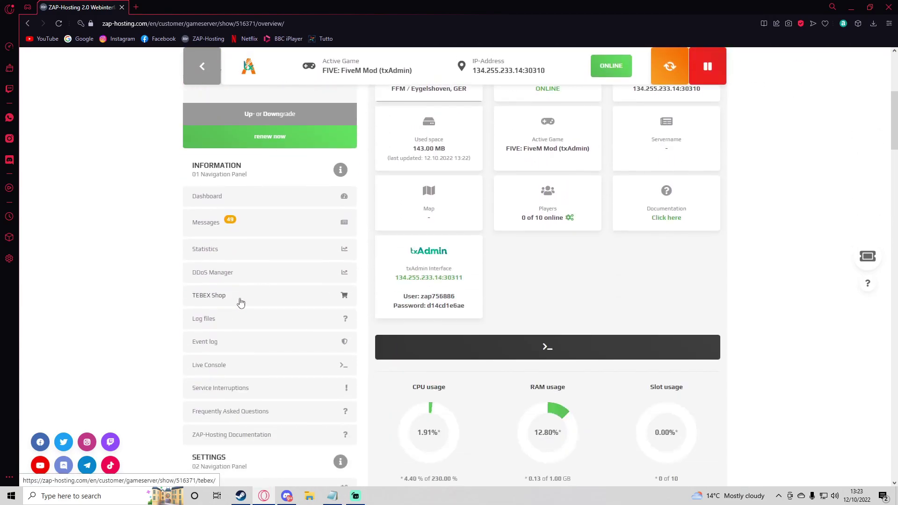
click(226, 301)
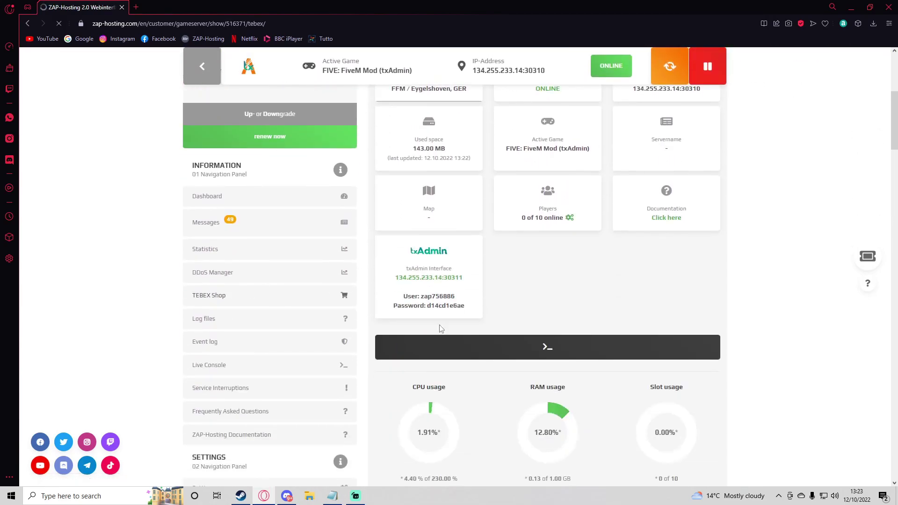
Browse the Tebex demo store page, then go to the Gameserver settings page
scroll(367, 300, down, 2)
scroll(366, 300, down, 3)
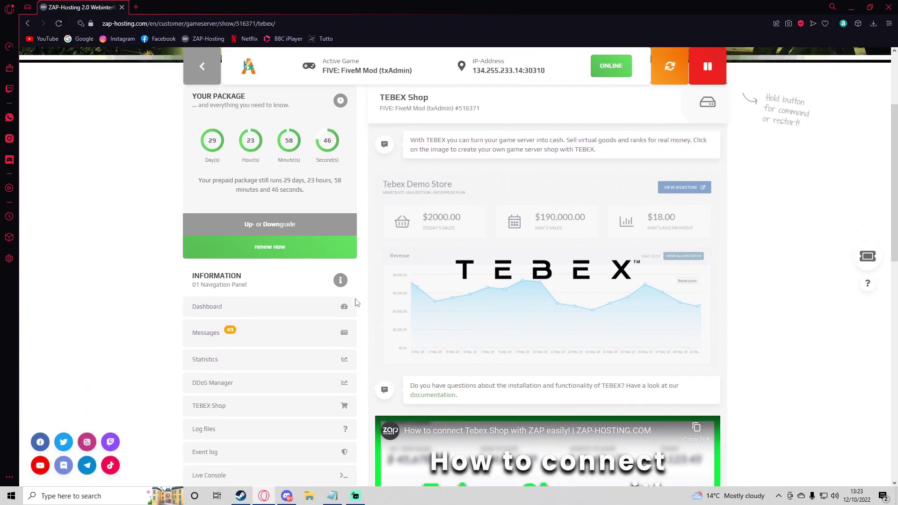
scroll(360, 302, up, 5)
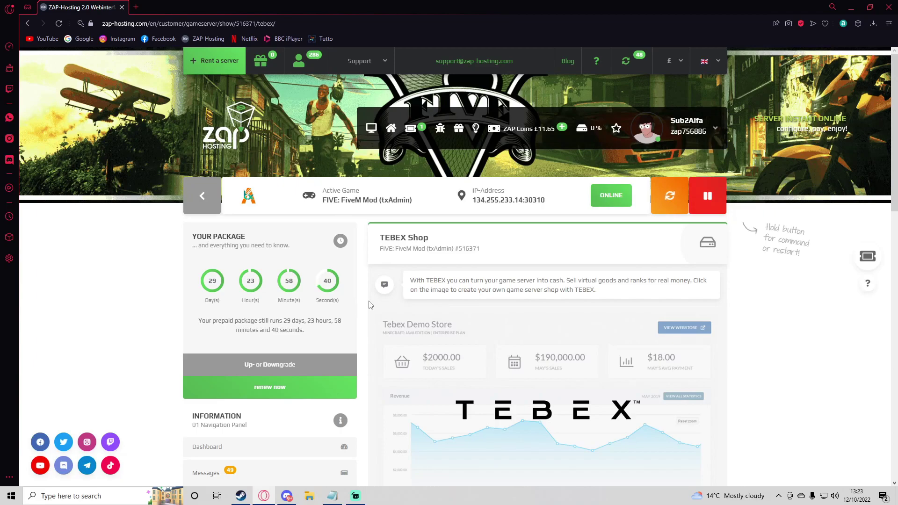
scroll(369, 304, down, 5)
scroll(473, 232, up, 3)
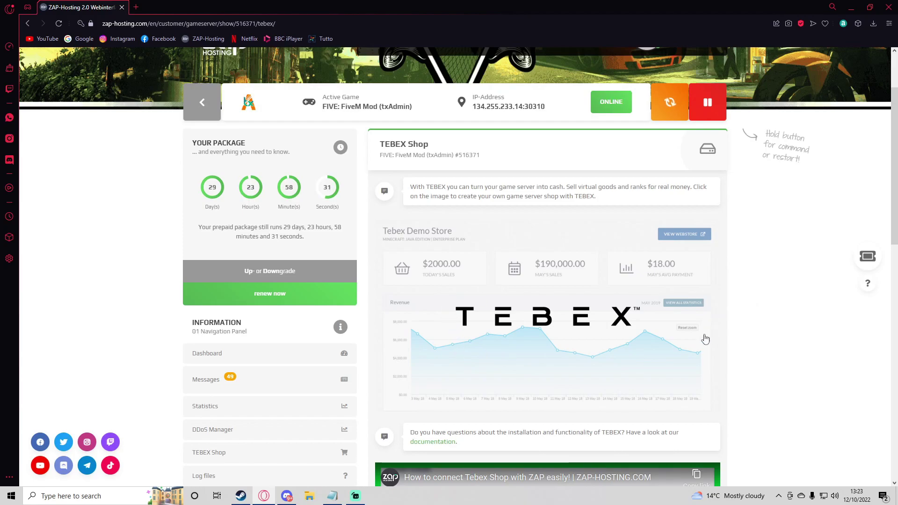
scroll(652, 237, down, 3)
scroll(652, 236, down, 8)
scroll(792, 234, up, 11)
scroll(358, 266, up, 2)
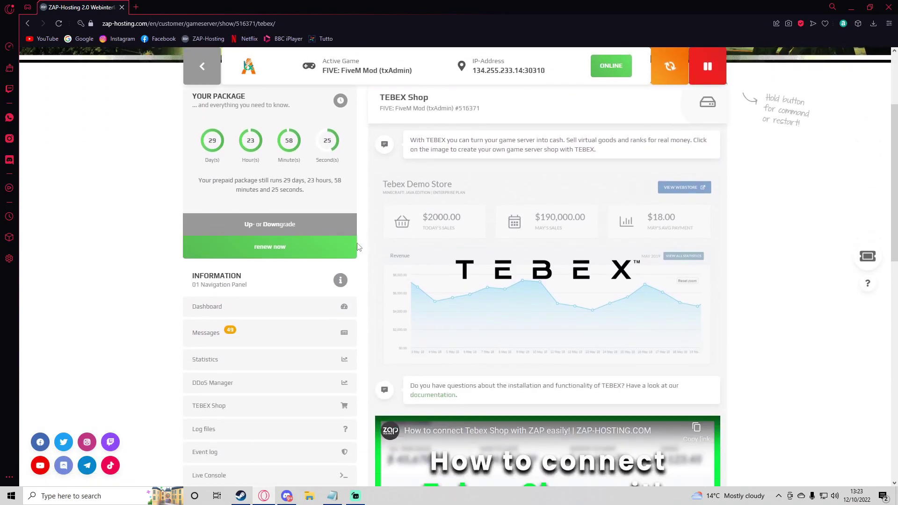
scroll(280, 210, down, 10)
click(203, 294)
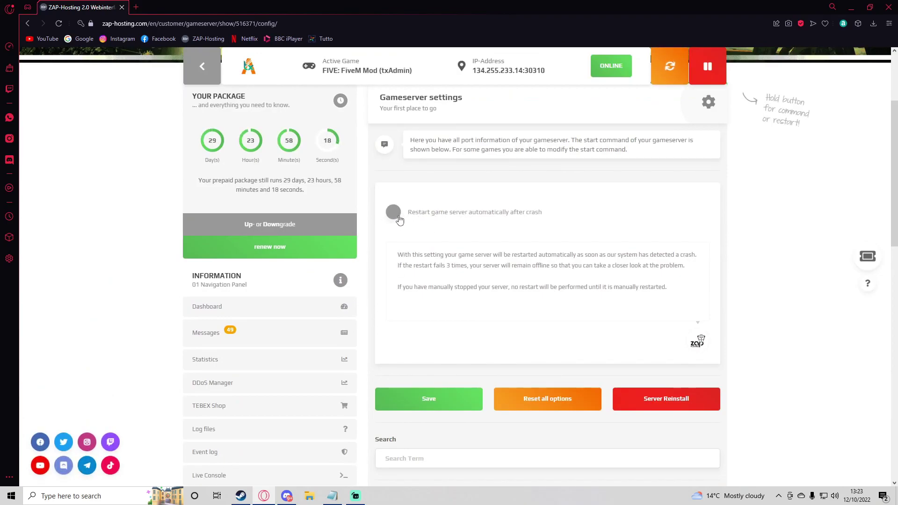
Review the server's port settings, then browse the list of available config files
scroll(448, 219, down, 4)
scroll(466, 214, down, 1)
scroll(556, 316, down, 4)
scroll(546, 300, up, 4)
scroll(215, 341, up, 2)
scroll(218, 322, down, 3)
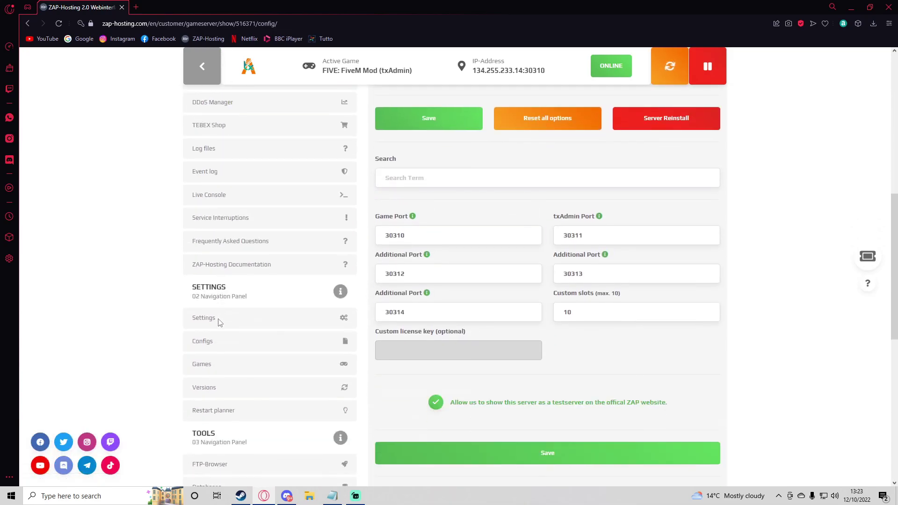
click(214, 345)
scroll(357, 304, down, 2)
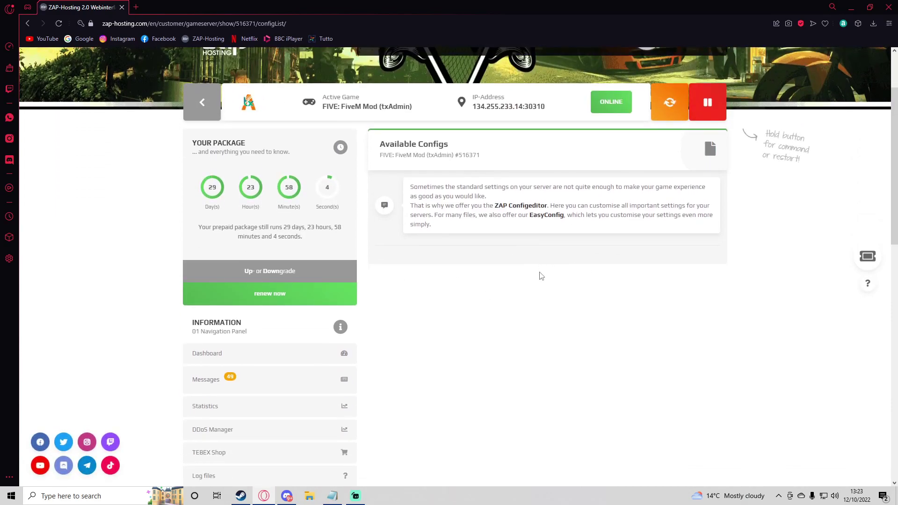
scroll(232, 385, down, 3)
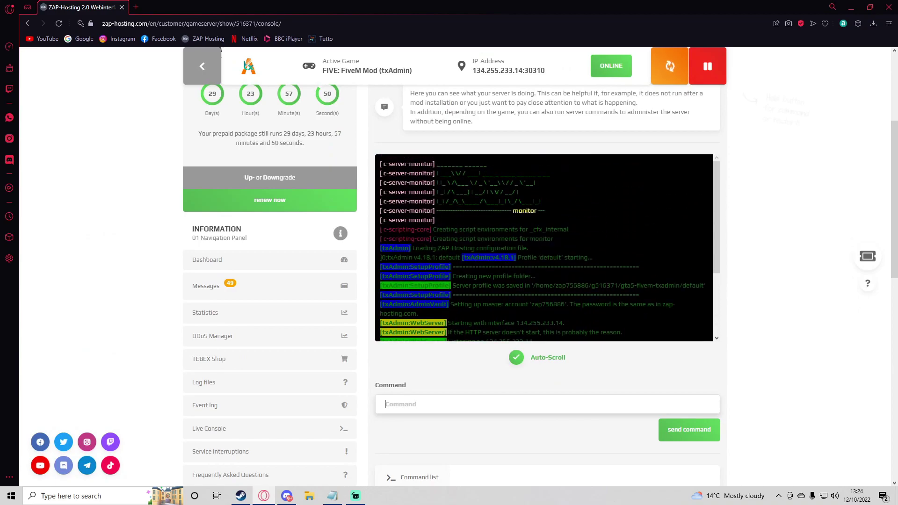
Read the txAdmin startup log up to 'all ready' on port 30311, then return to the Dashboard
scroll(543, 249, down, 5)
scroll(543, 248, up, 2)
drag(627, 232, 448, 229)
drag(583, 229, 445, 229)
scroll(583, 229, up, 1)
scroll(585, 244, down, 1)
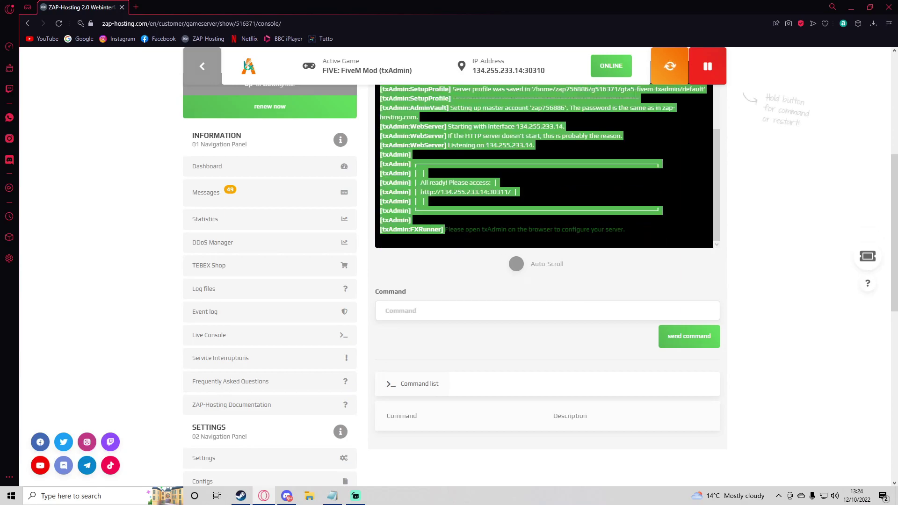
scroll(261, 331, up, 5)
scroll(262, 331, down, 4)
click(210, 260)
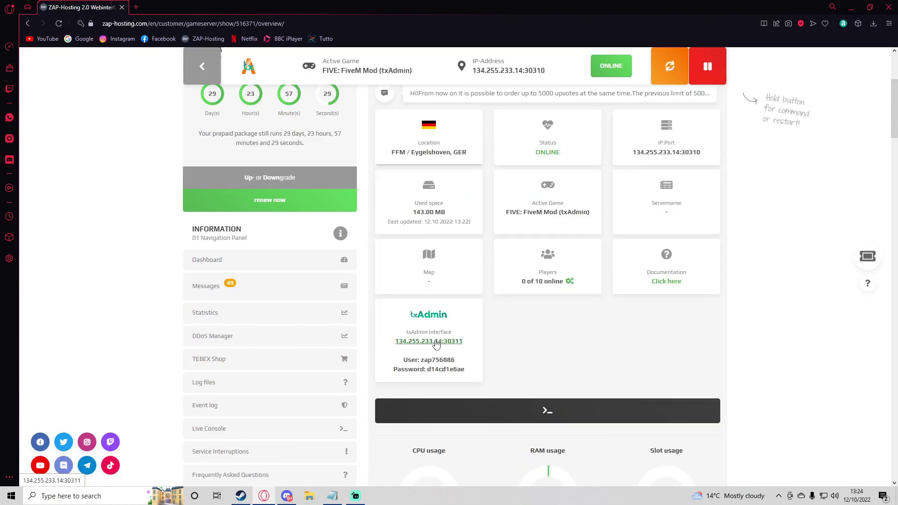
Log in to the txAdmin web interface with the ZAP-provided username and password
click(435, 345)
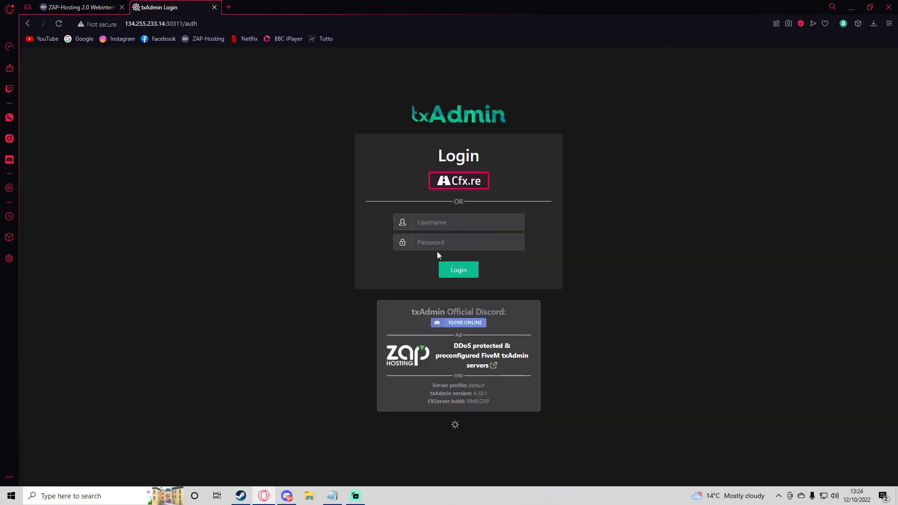
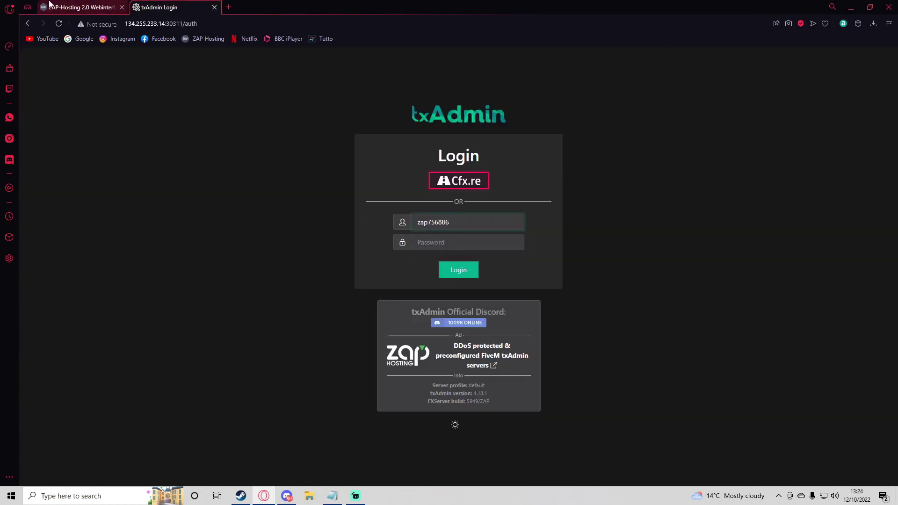
click(50, 5)
drag(473, 371, 429, 371)
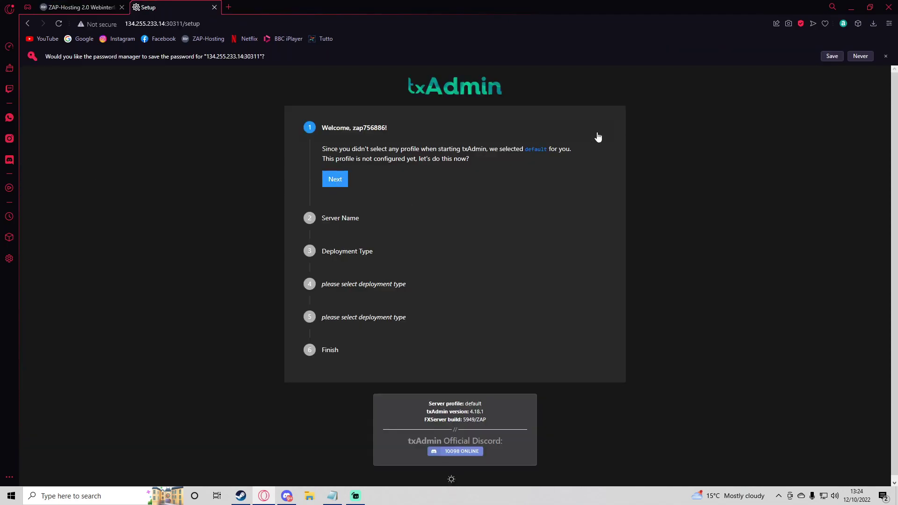
click(884, 56)
Replace the default change-me server name with 'alfas_Server'
click(349, 169)
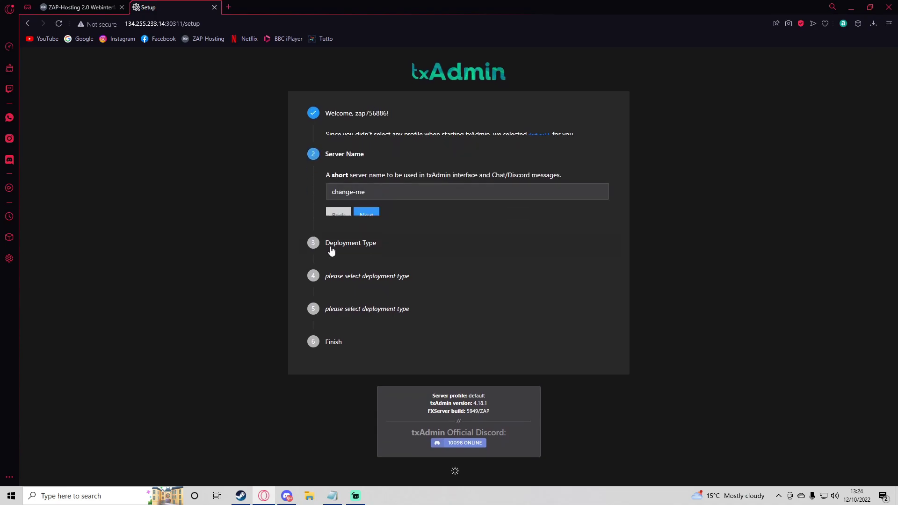
drag(377, 189, 314, 177)
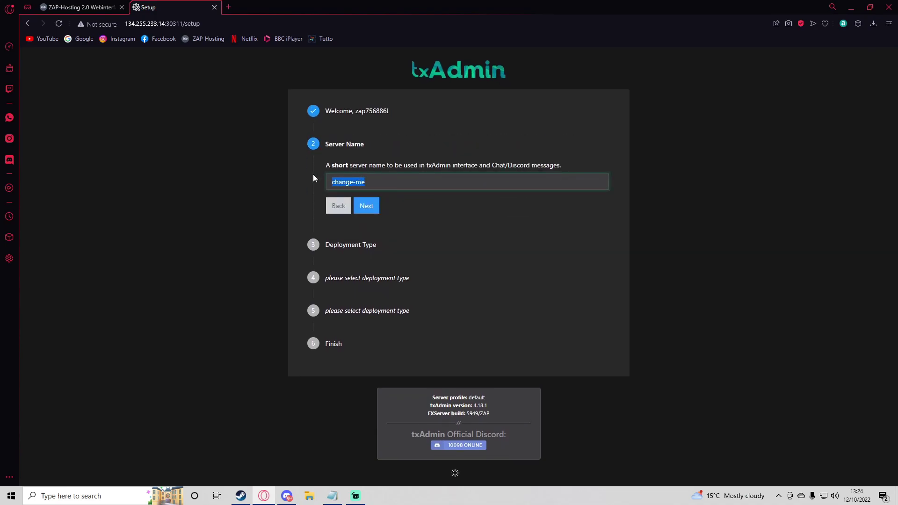
text(alfas_Server)
click(372, 208)
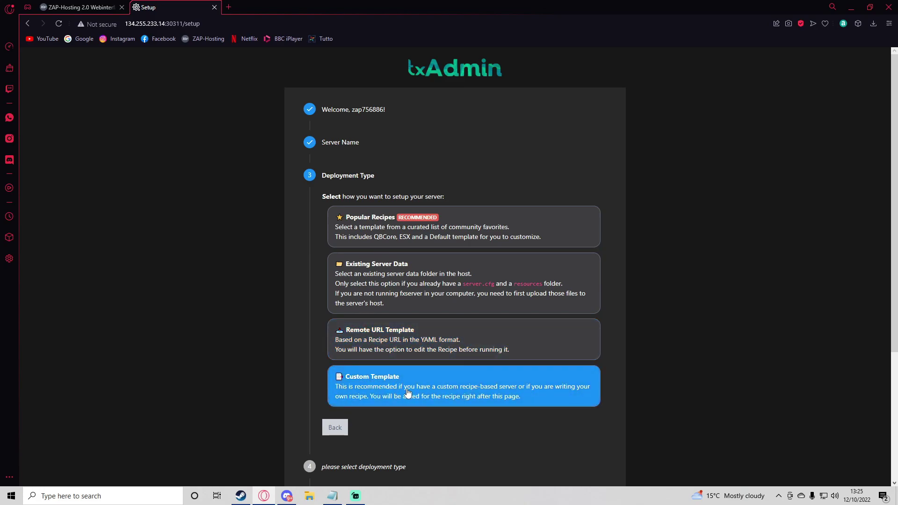
Pick the QBCore Framework popular recipe and save the suggested server data folder
click(388, 237)
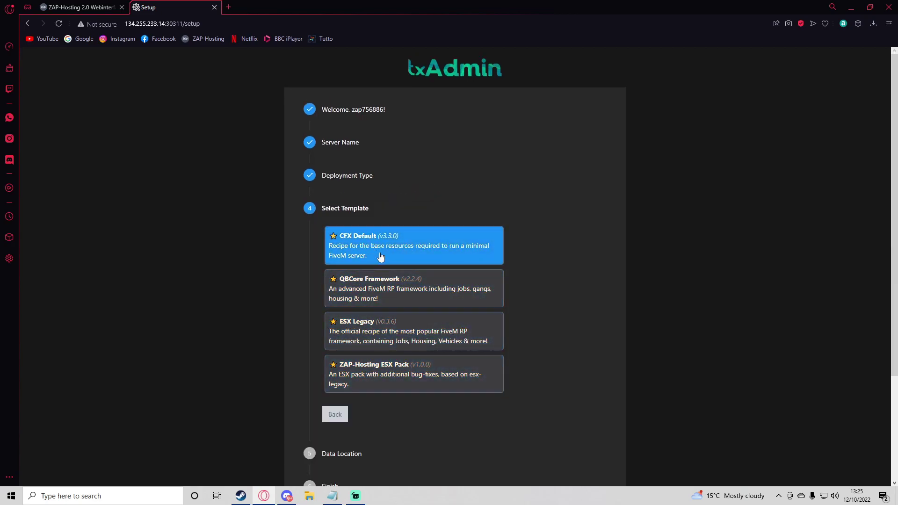
click(434, 377)
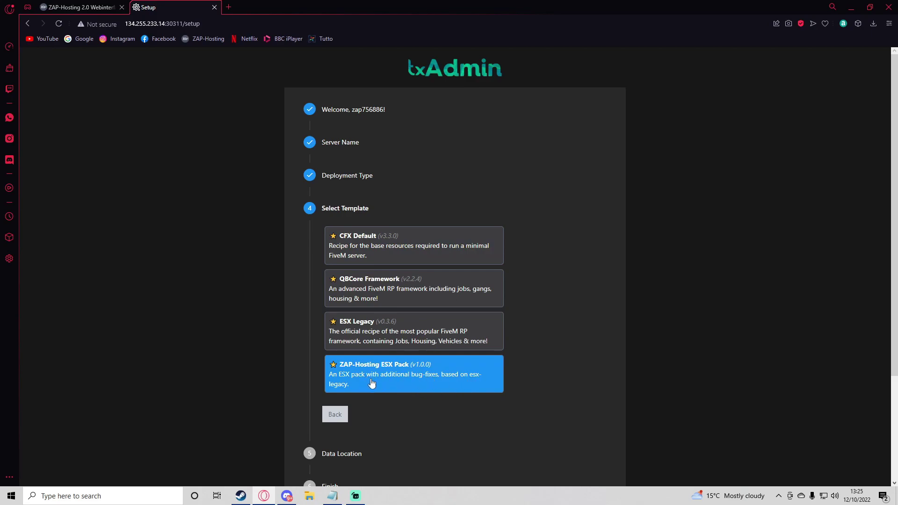
click(358, 339)
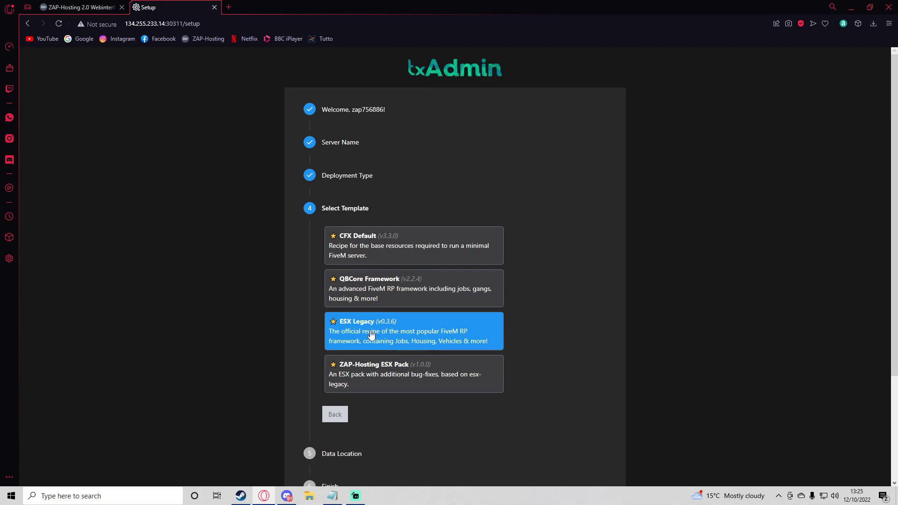
click(368, 288)
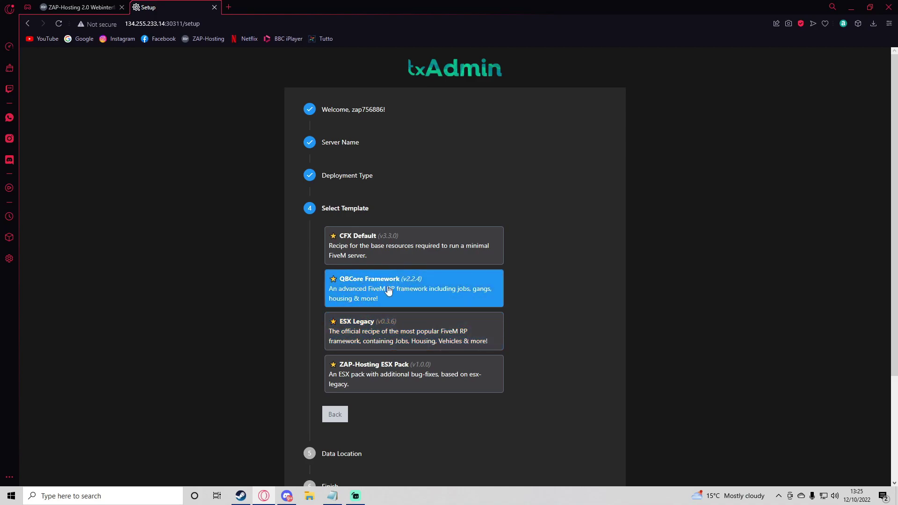
click(390, 252)
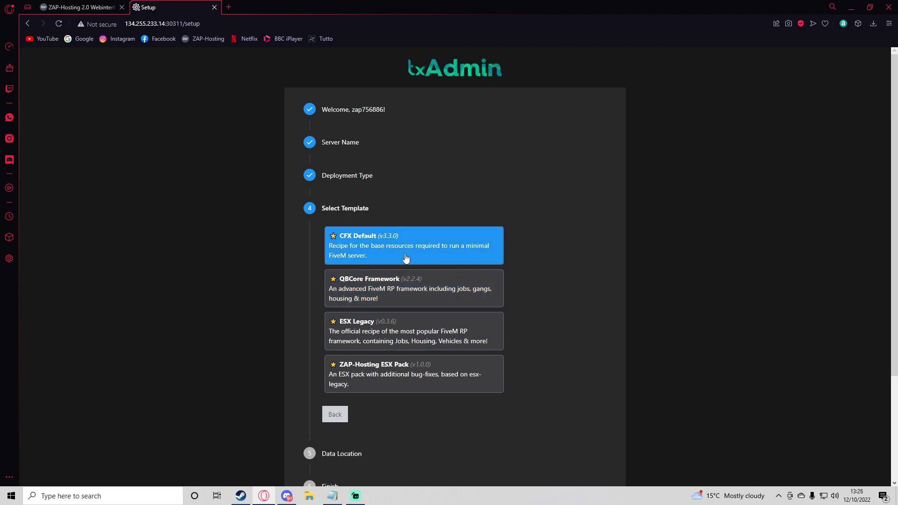
click(434, 296)
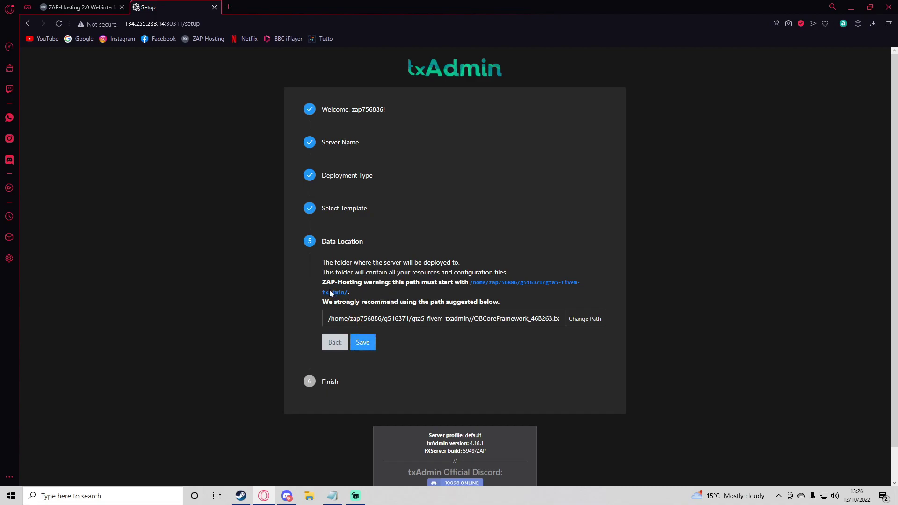
click(363, 342)
Run the QBCore recipe with the pre-filled license key until the deploy finishes and validates
click(357, 338)
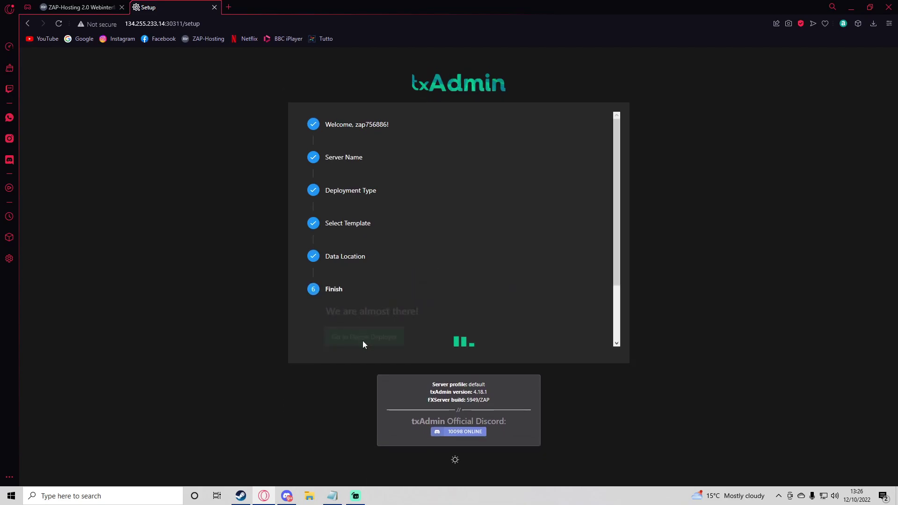
scroll(312, 256, down, 2)
scroll(312, 256, up, 2)
scroll(311, 257, down, 14)
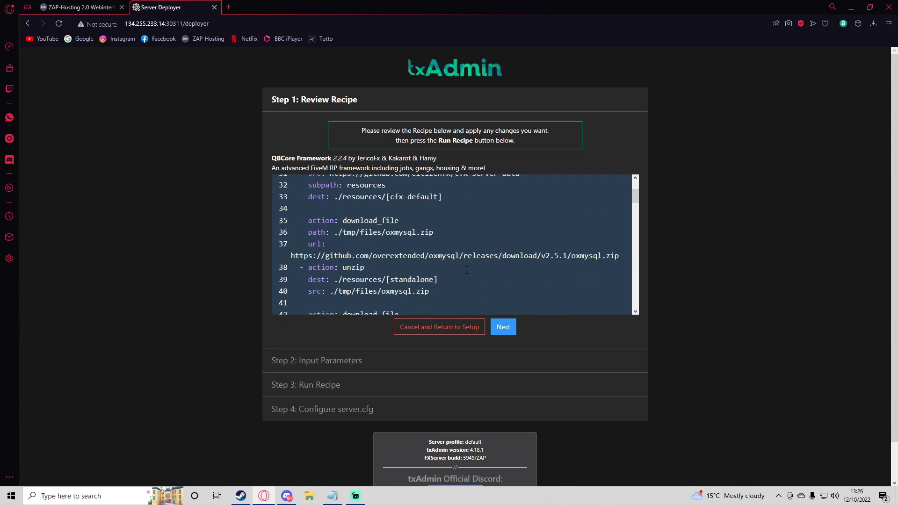
click(514, 329)
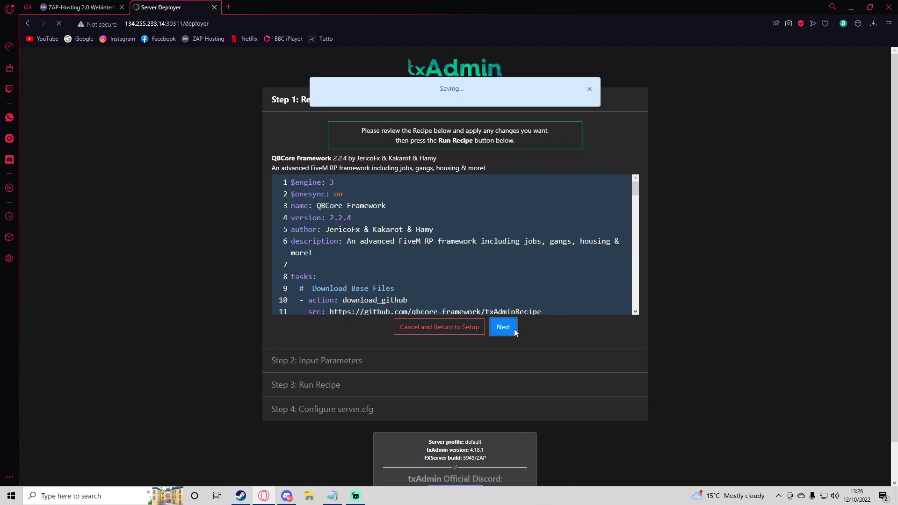
drag(479, 230, 376, 228)
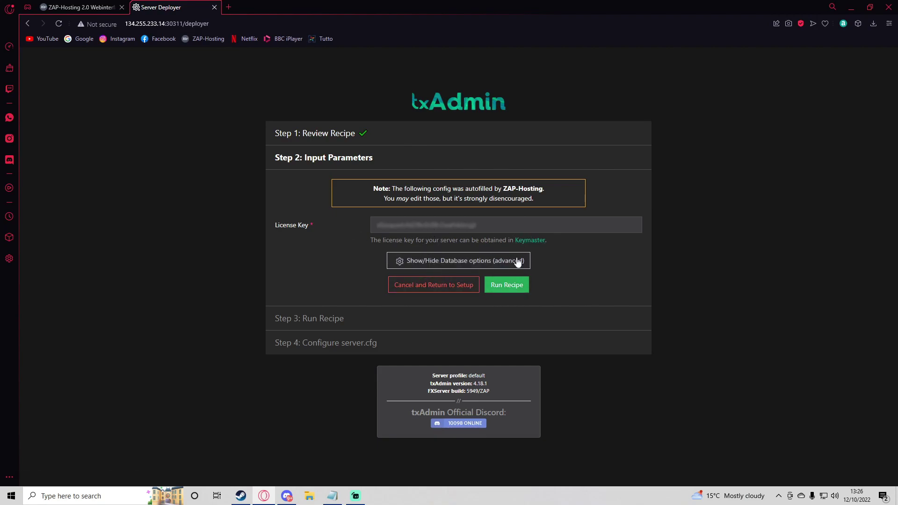
click(517, 285)
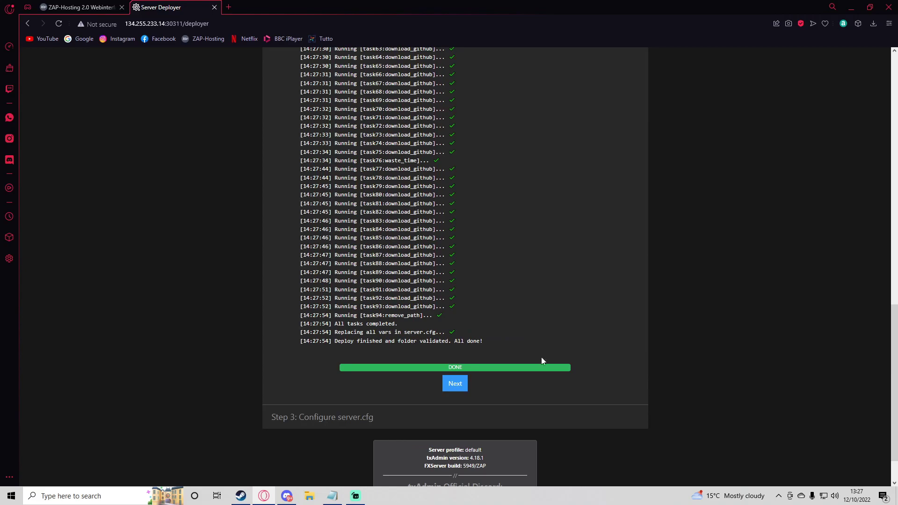
Review the generated server.cfg, then save it and start Alfas_Server
click(455, 384)
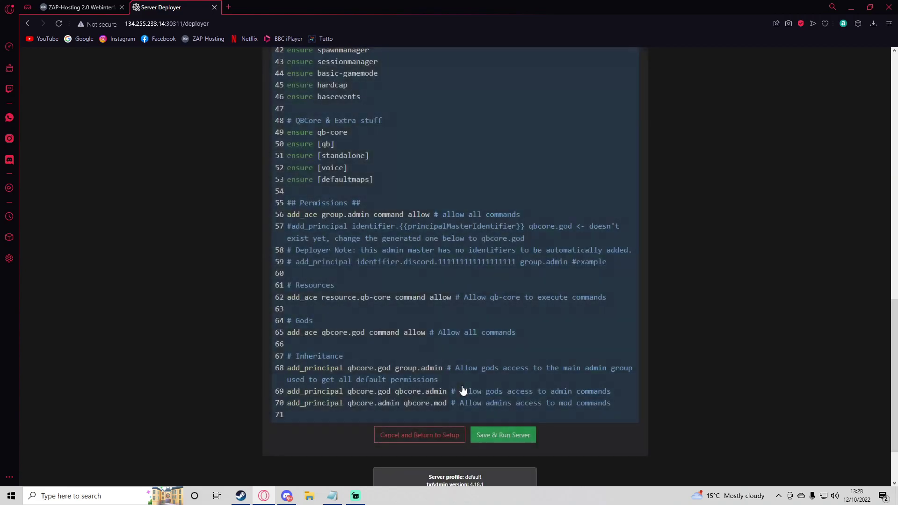
scroll(462, 391, up, 15)
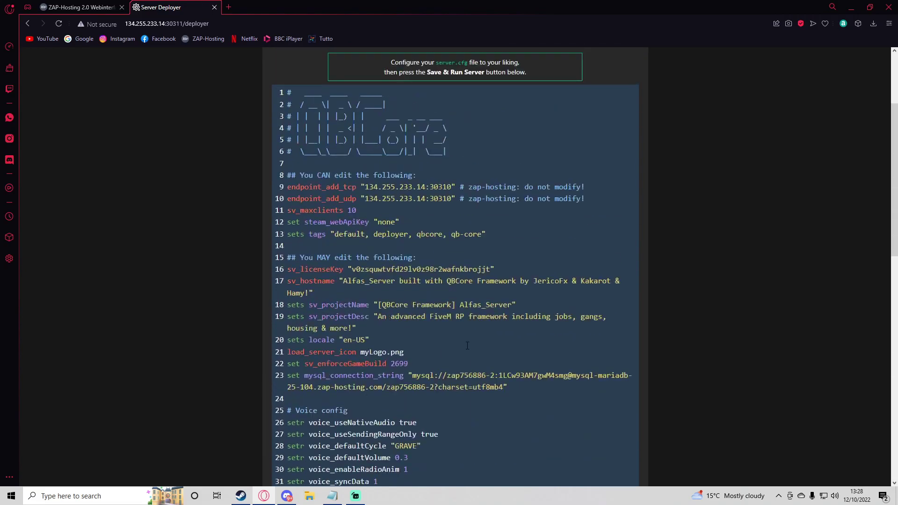
scroll(467, 340, down, 3)
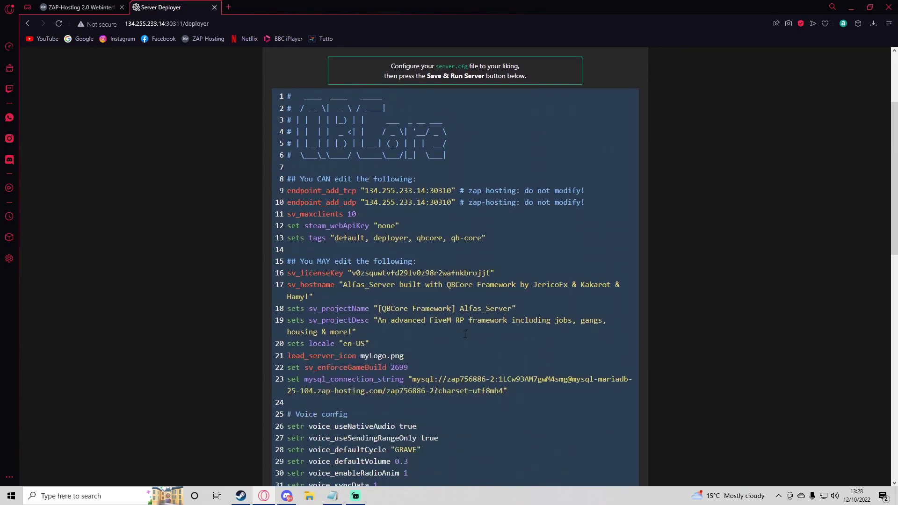
scroll(454, 304, down, 14)
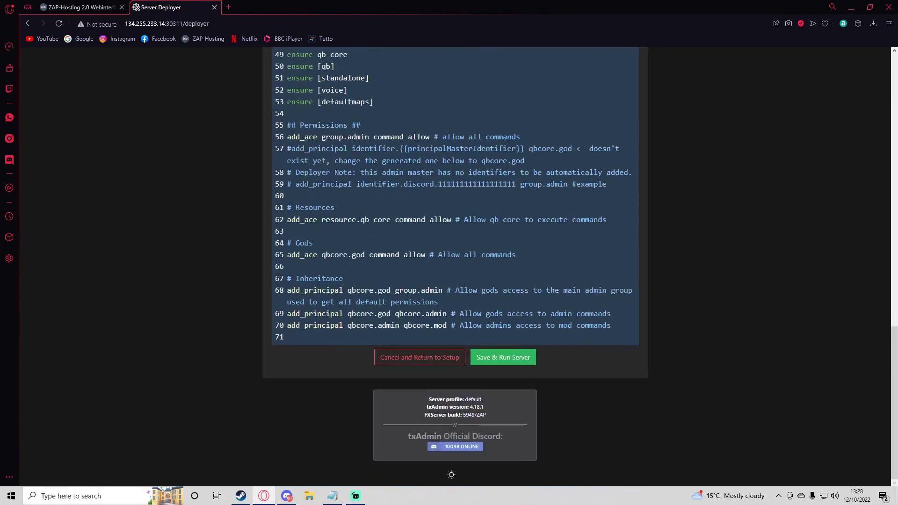
click(502, 357)
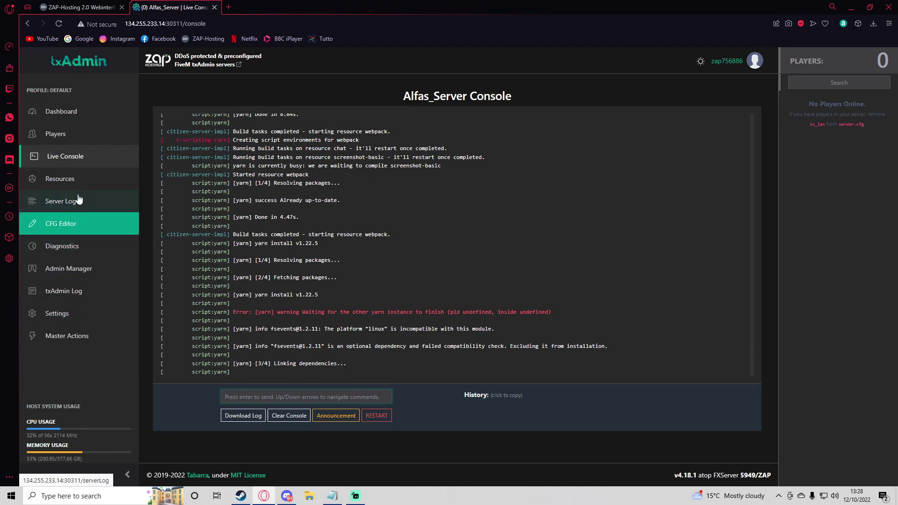
Review the server's Resources list, then return to the Live Console
click(70, 184)
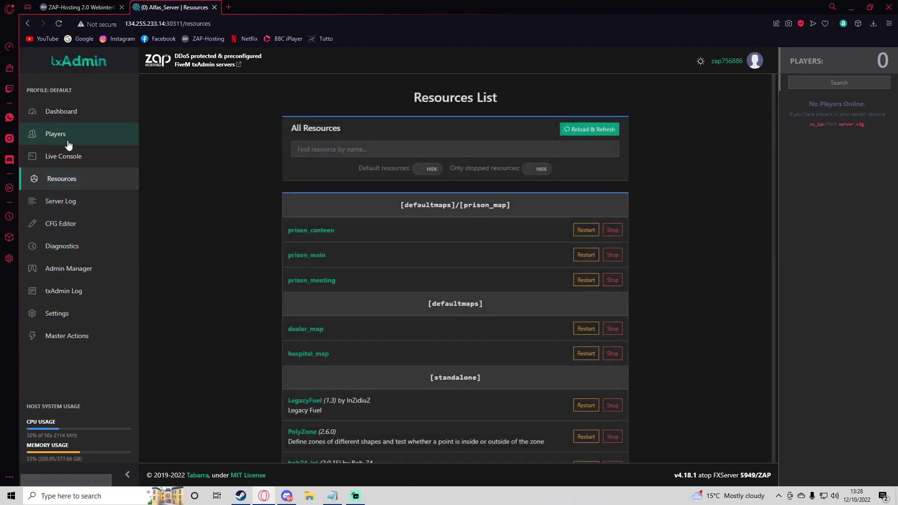
click(123, 148)
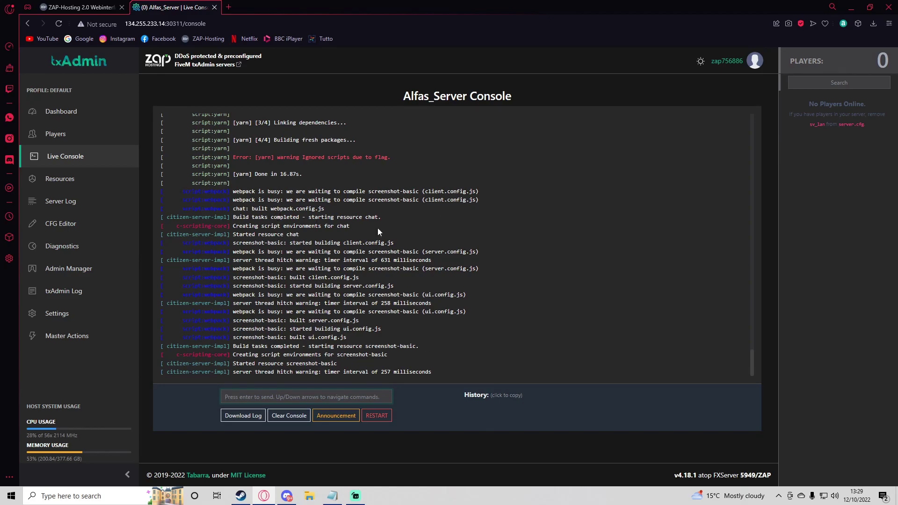
click(851, 7)
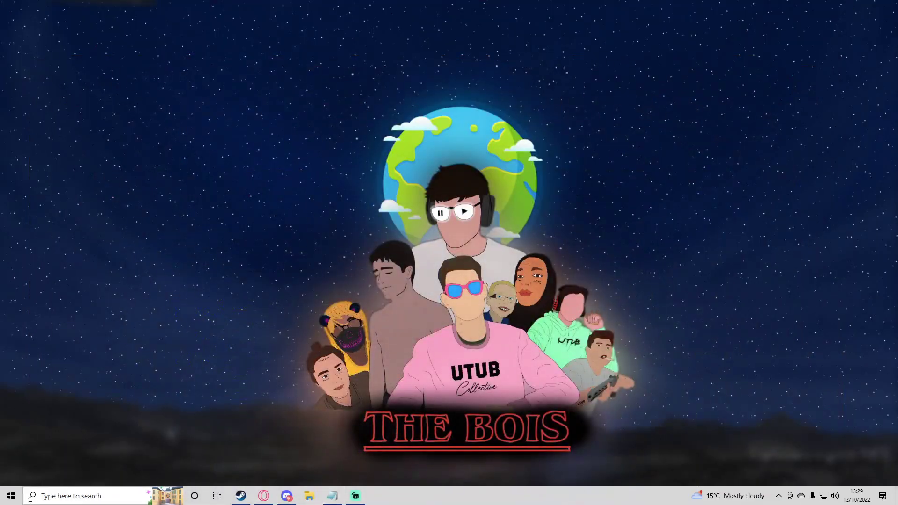
Launch FiveM from Windows search
click(42, 496)
text(fivem)
key(Return)
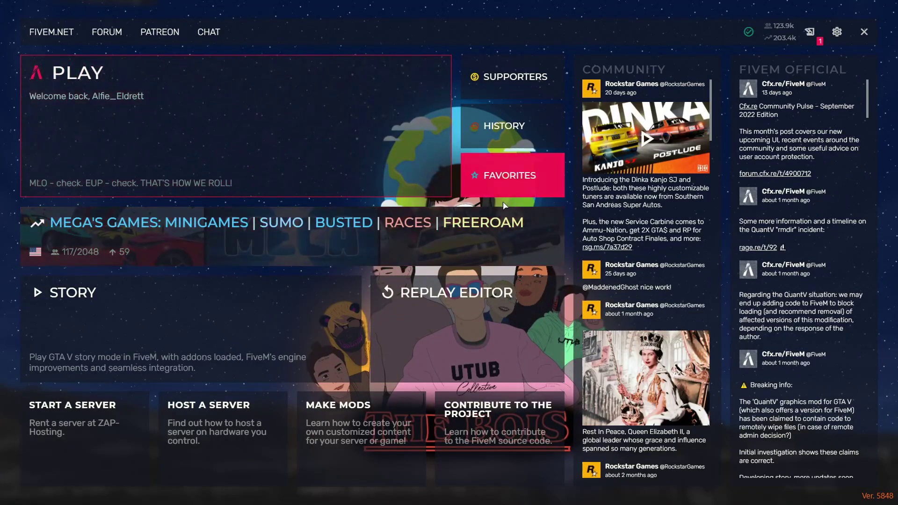
Copy the server IP 134.255.233.14:30310 from the ZAP-Hosting overview and return to FiveM
key(super)
click(263, 495)
click(68, 7)
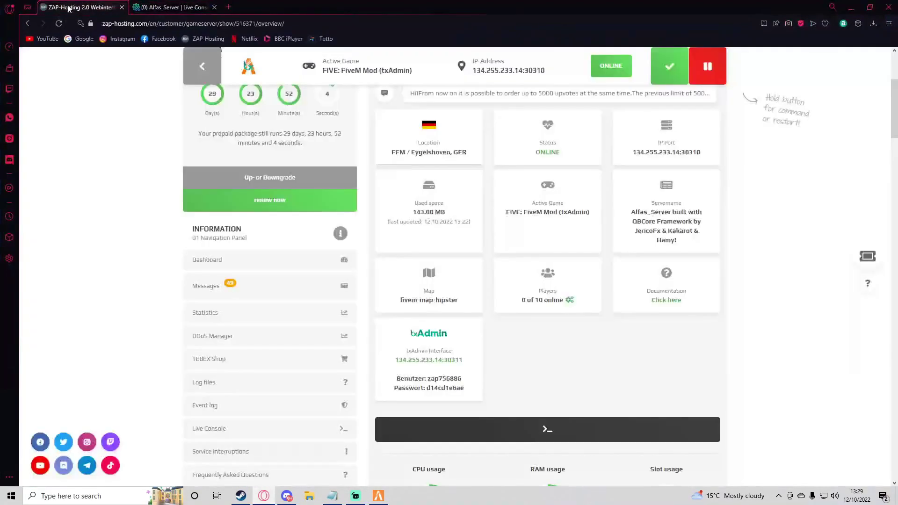
scroll(511, 206, up, 4)
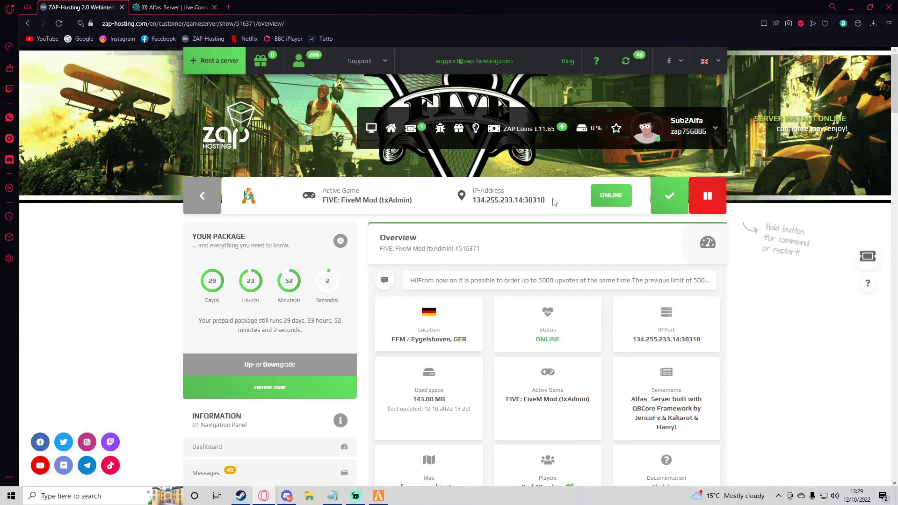
drag(553, 201, 472, 202)
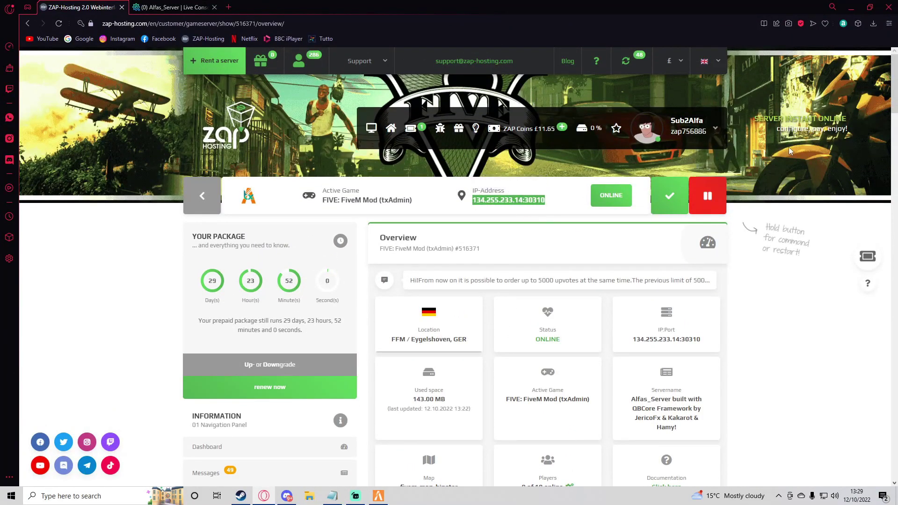
click(851, 7)
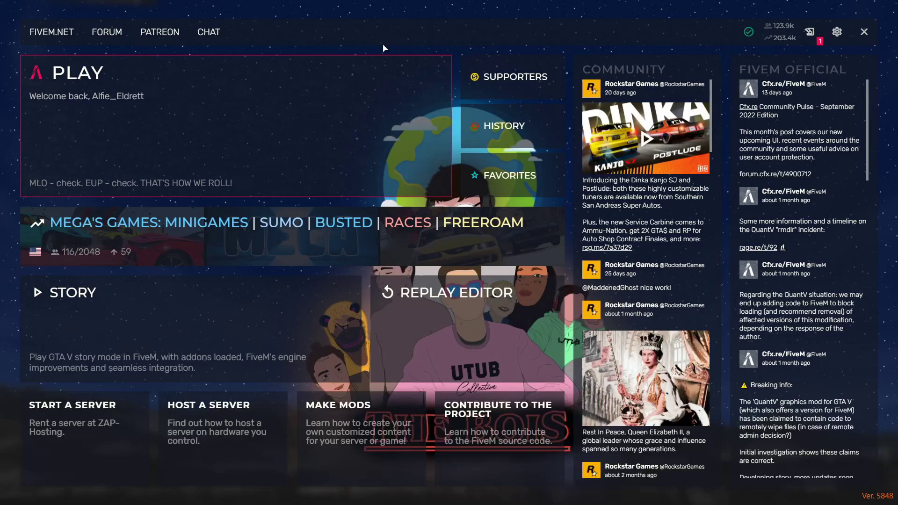
Connect to 134.255.233.14:30310 with the F8 console connect command
key(F8)
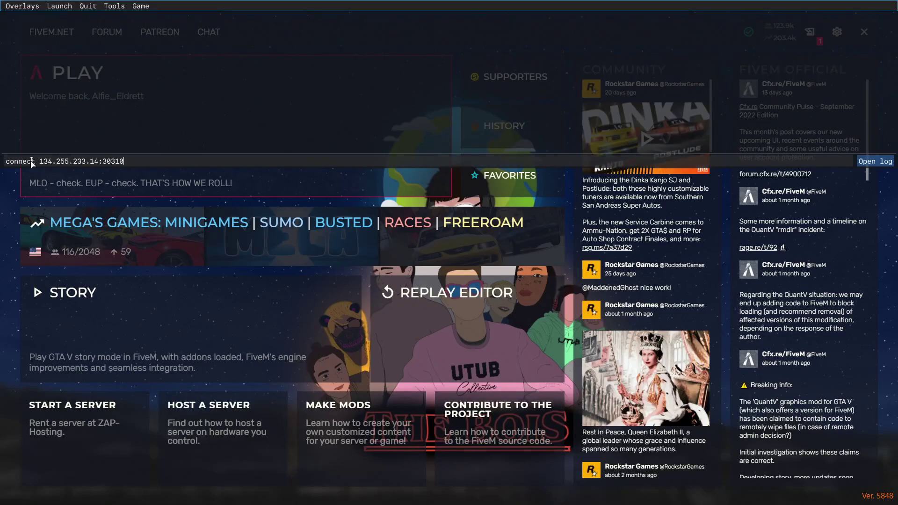
key(Return)
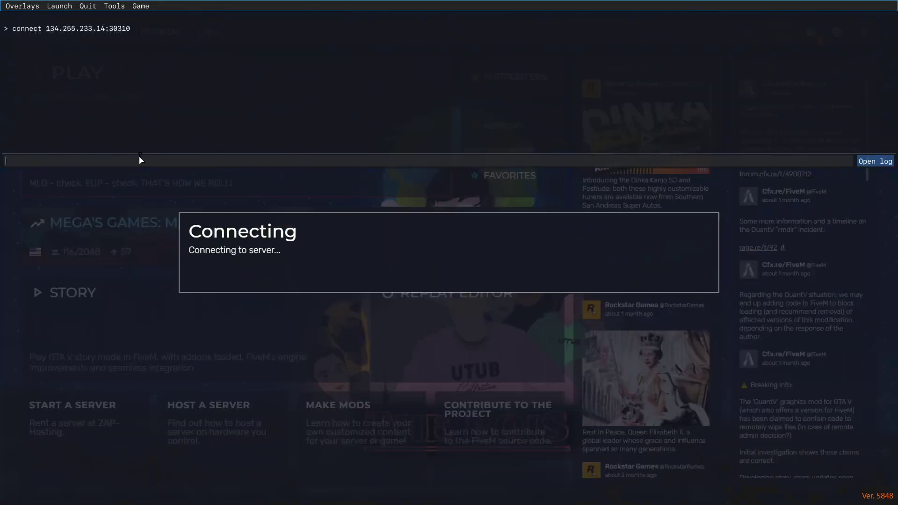
key(F8)
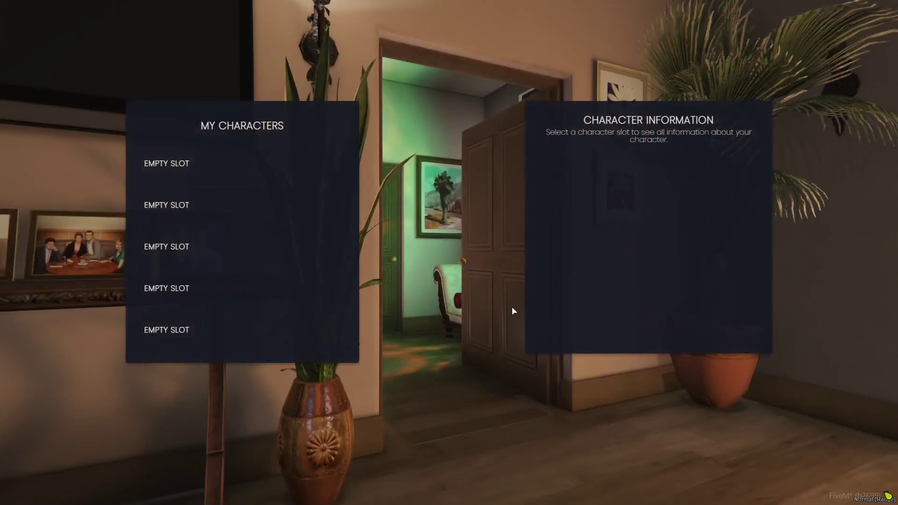
Create a male British character in the first slot with birth date 2022-10-12
click(217, 170)
click(224, 279)
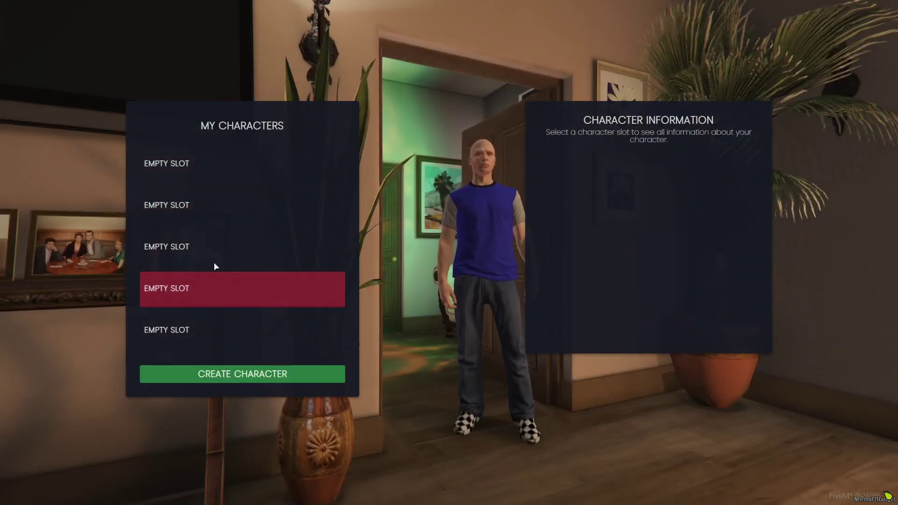
click(213, 341)
click(201, 170)
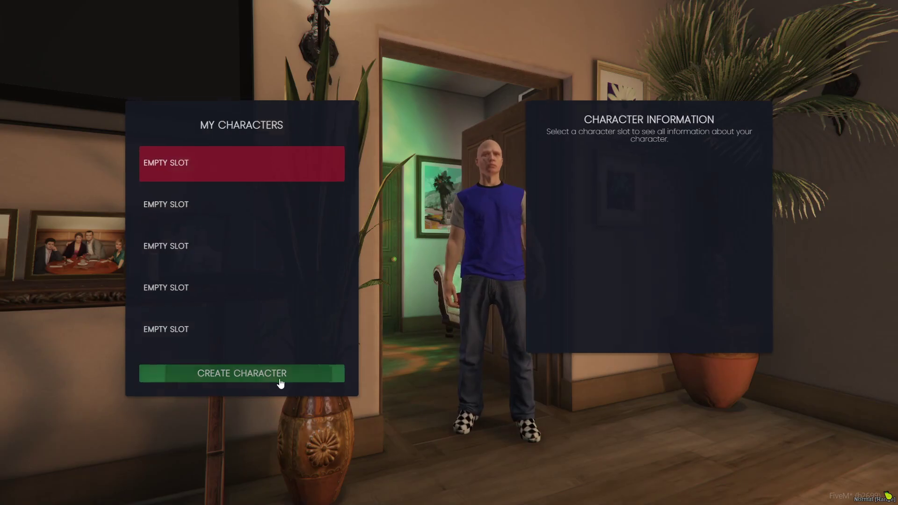
click(267, 379)
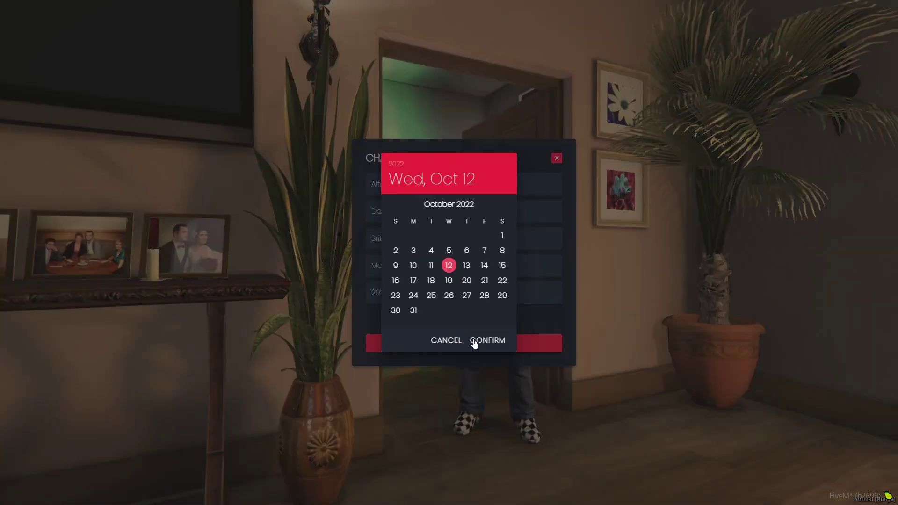
click(473, 341)
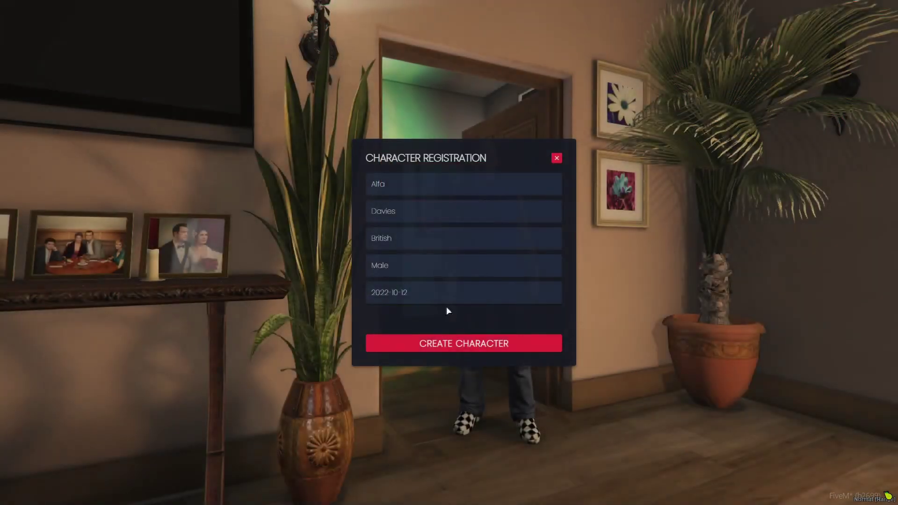
click(447, 349)
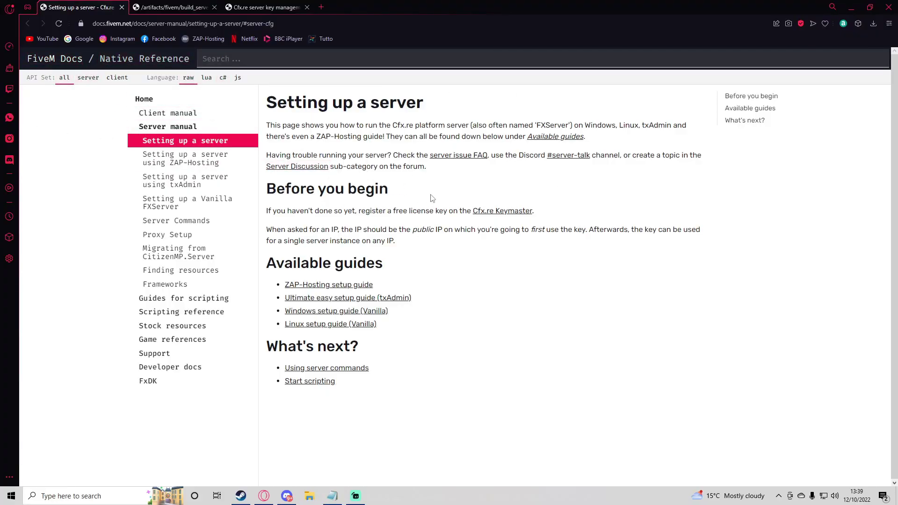
Download the latest recommended Windows server build 5848 as server.7z and open Local Disk (C:)
drag(421, 327, 302, 278)
click(302, 277)
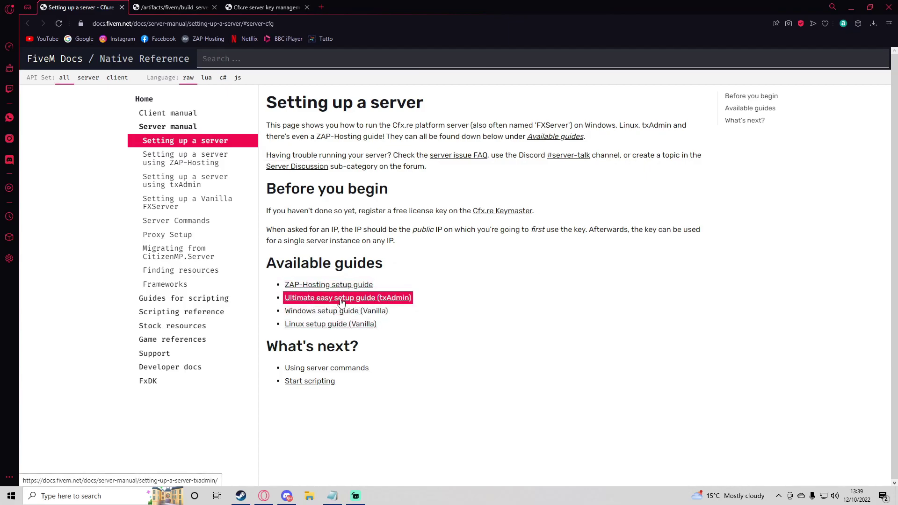
click(352, 299)
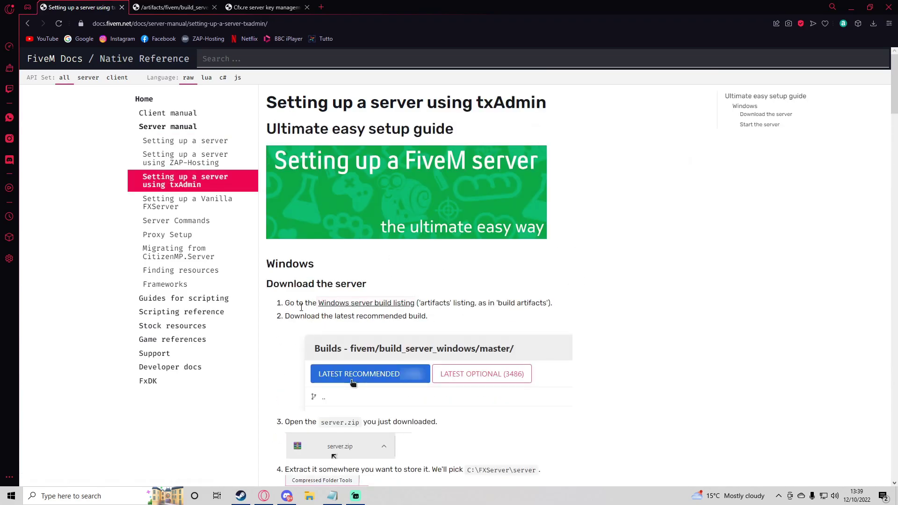
click(363, 305)
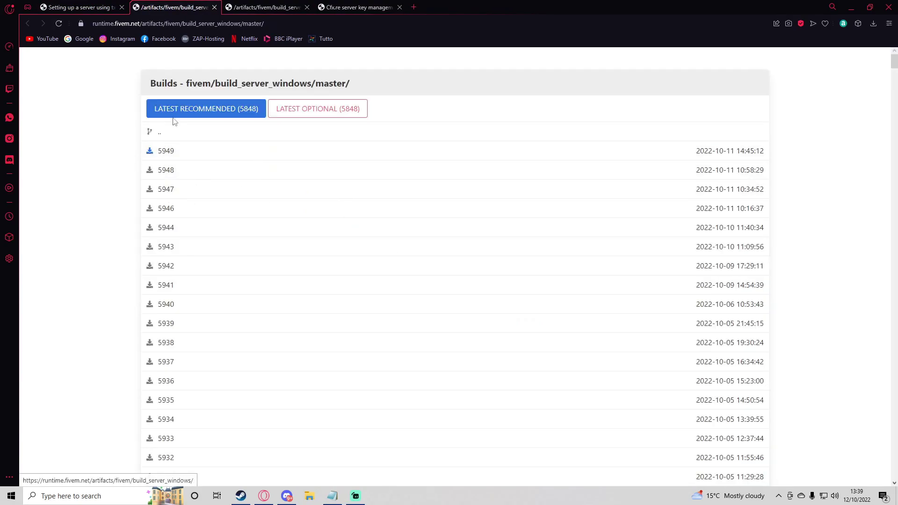
click(214, 8)
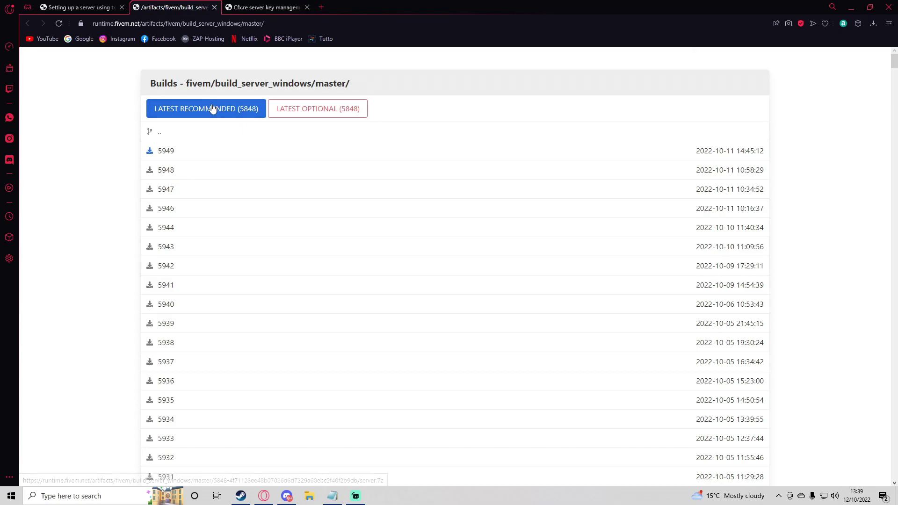
click(213, 108)
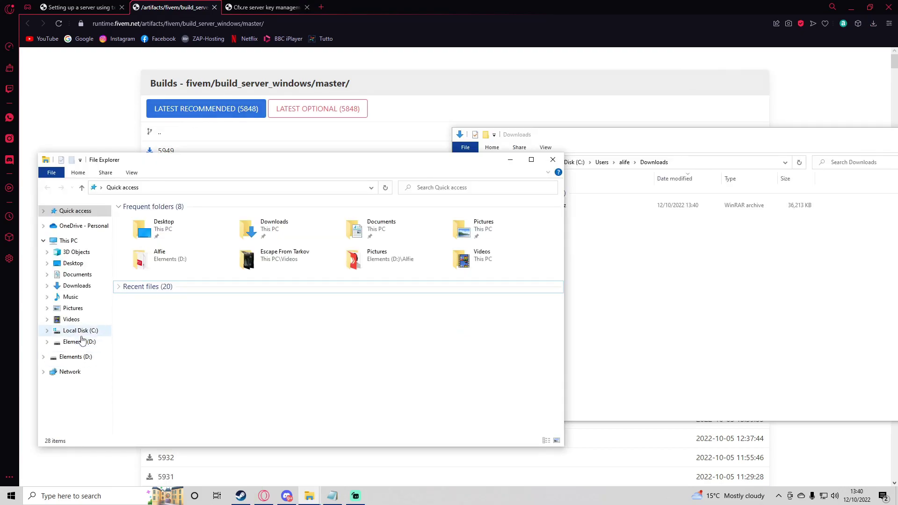
click(80, 331)
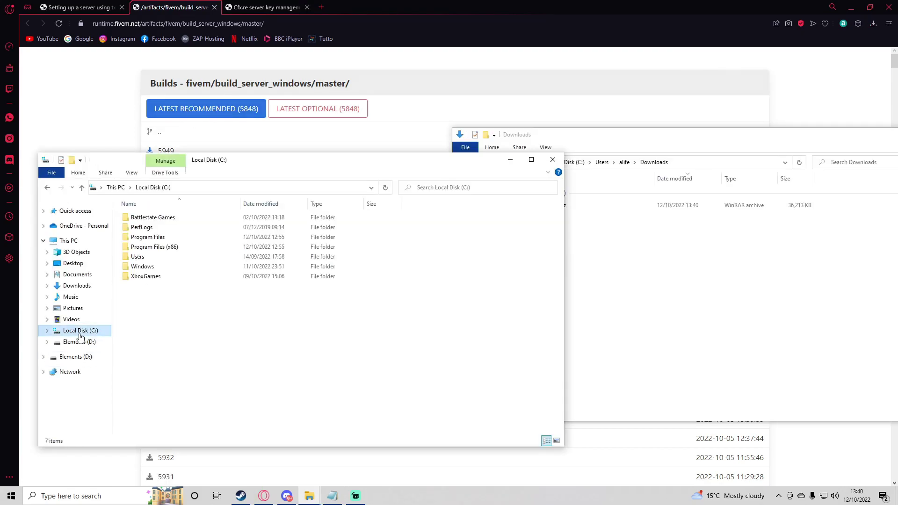
Create a C:\FiveM folder and move server.7z into it
right_click(158, 314)
mouse_move(196, 419)
click(305, 422)
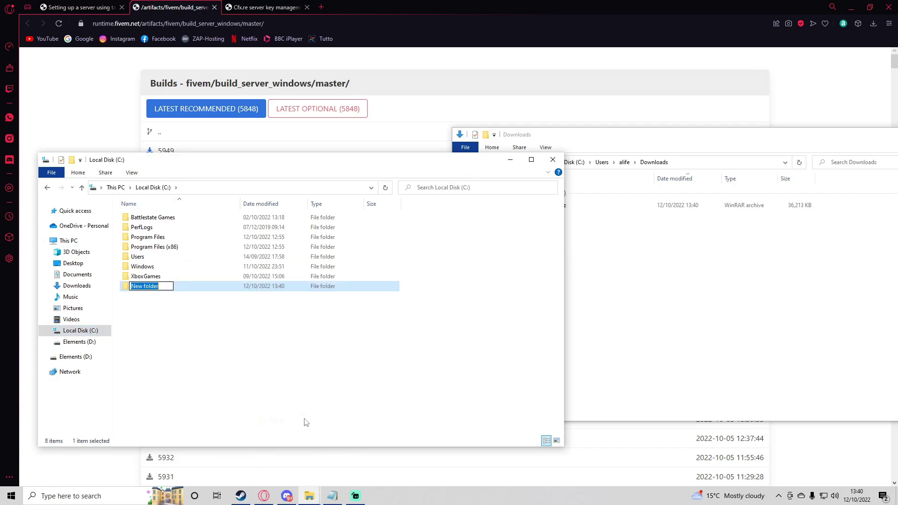
text(FiveM)
key(Return)
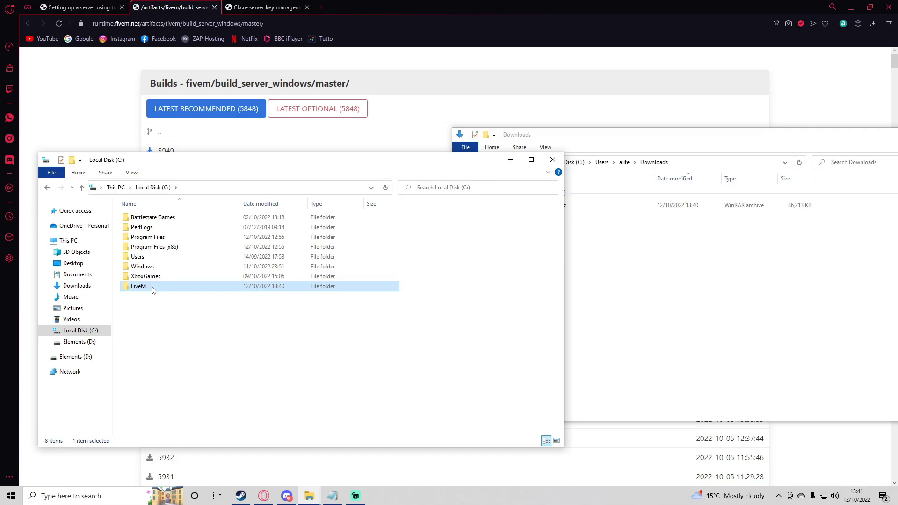
double_click(154, 290)
click(651, 270)
drag(567, 204, 200, 285)
click(832, 141)
key(alt+F4)
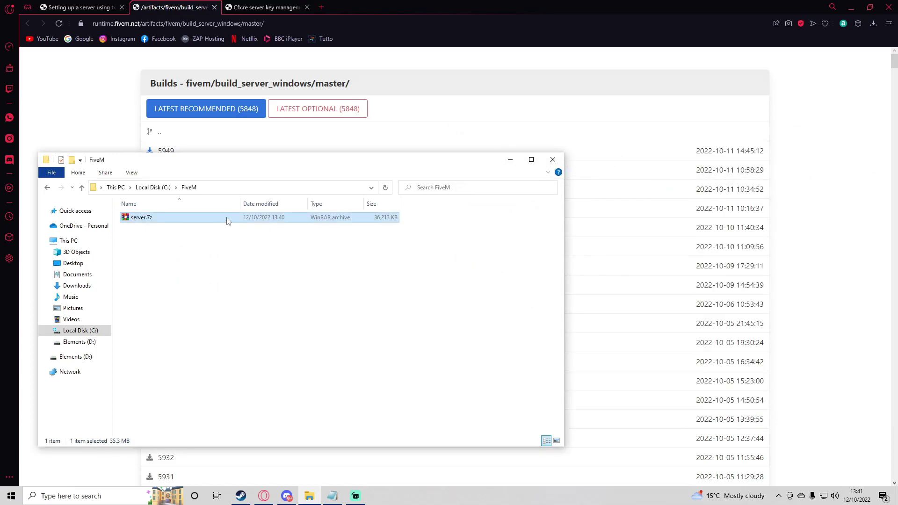
Extract server.7z into the FiveM folder and delete the archive
right_click(228, 218)
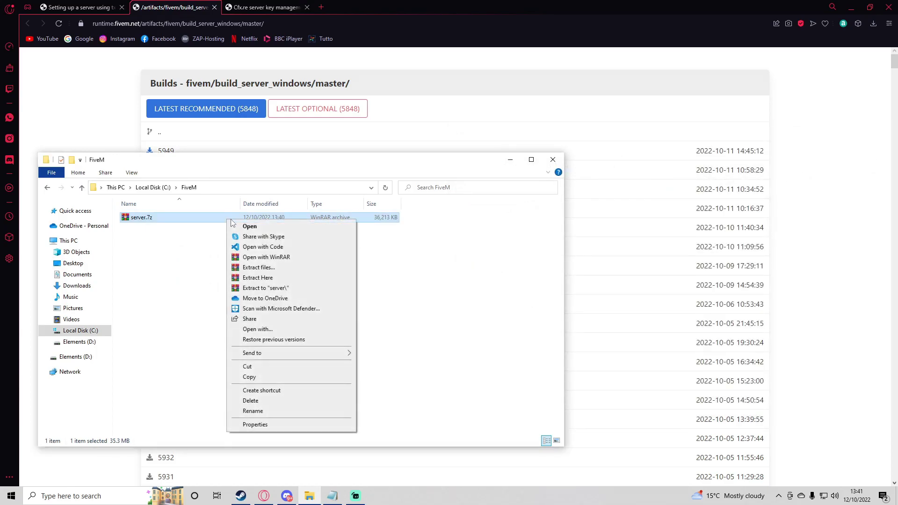
click(260, 278)
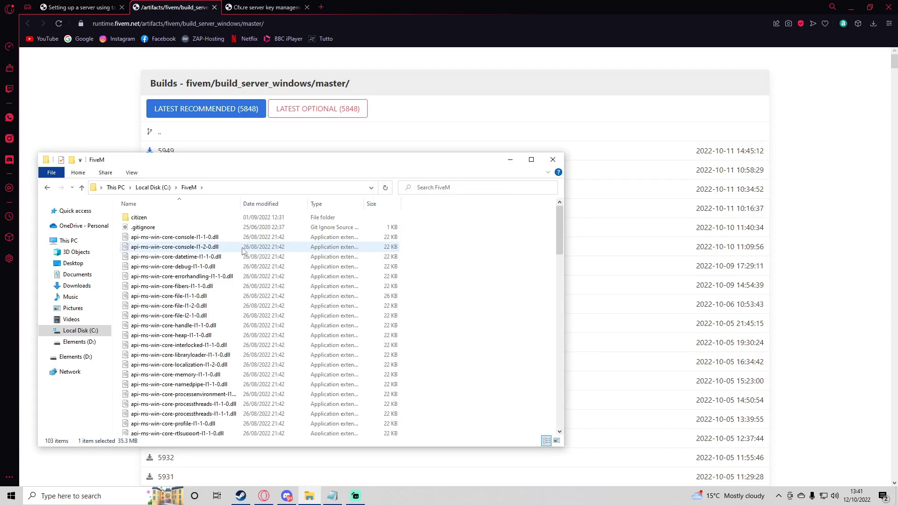
scroll(242, 251, down, 20)
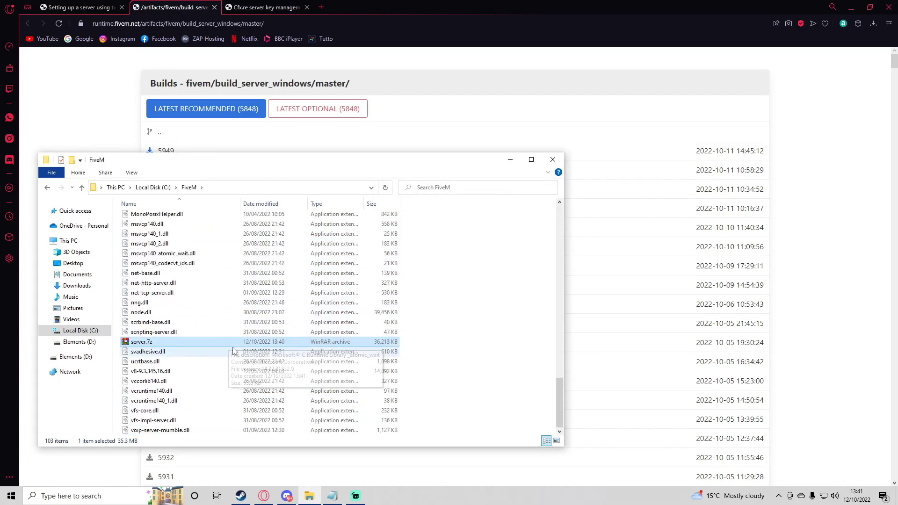
key(Delete)
Run FXServer.exe as administrator
scroll(232, 341, up, 20)
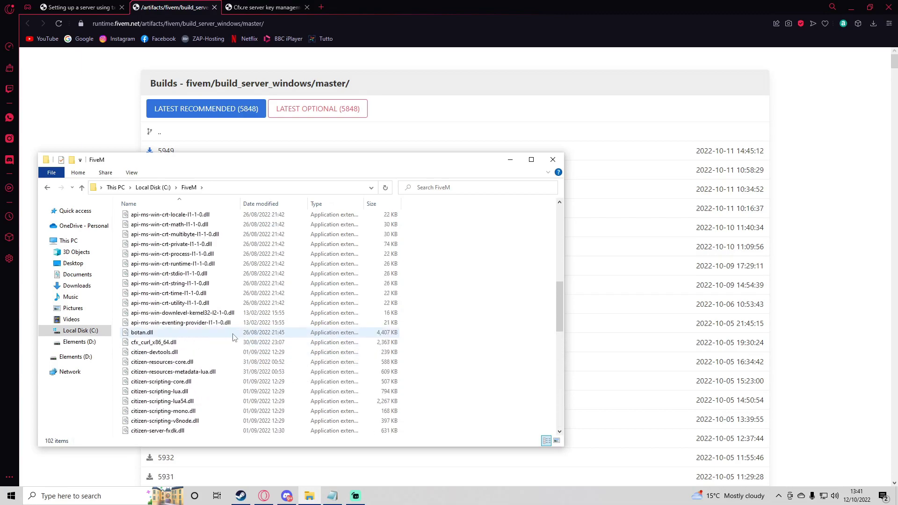
scroll(232, 339, up, 8)
drag(331, 159, 435, 139)
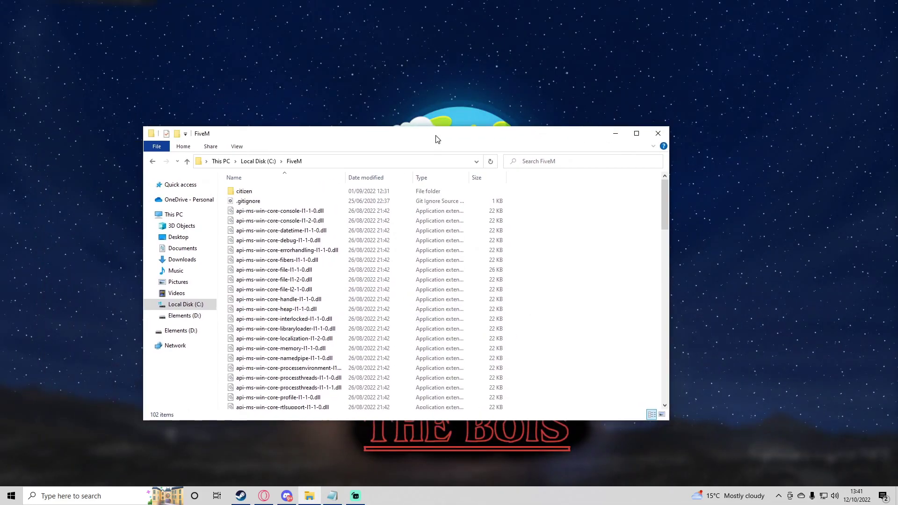
scroll(350, 354, down, 9)
scroll(350, 355, down, 12)
click(256, 297)
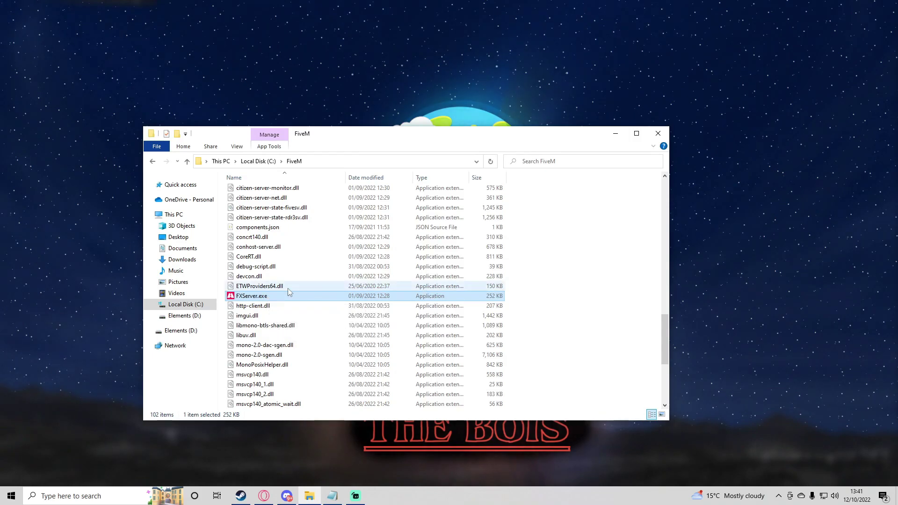
right_click(262, 299)
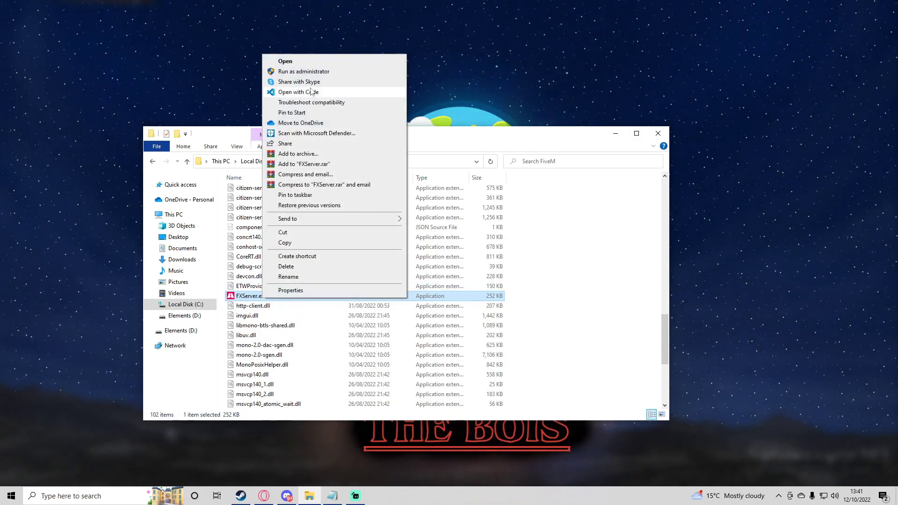
click(316, 73)
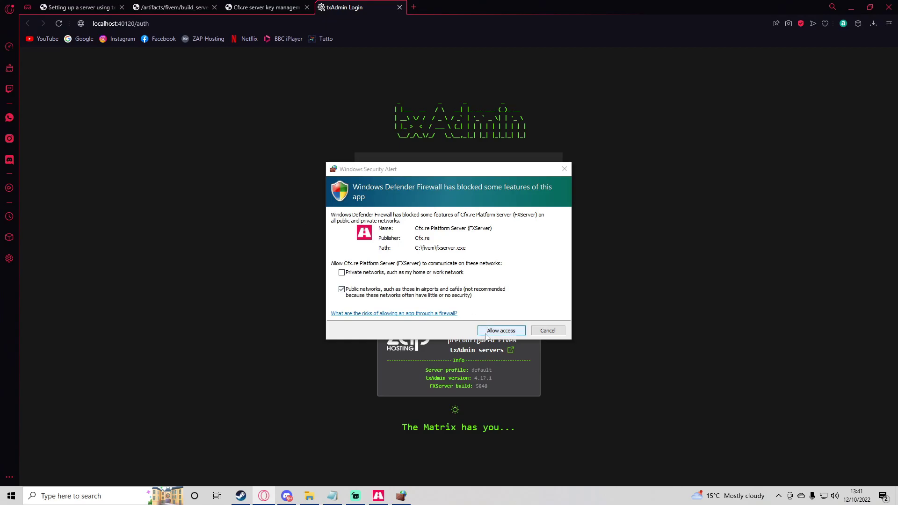
Allow FXServer through the firewall and link the Cfx.re account using the console PIN
click(502, 332)
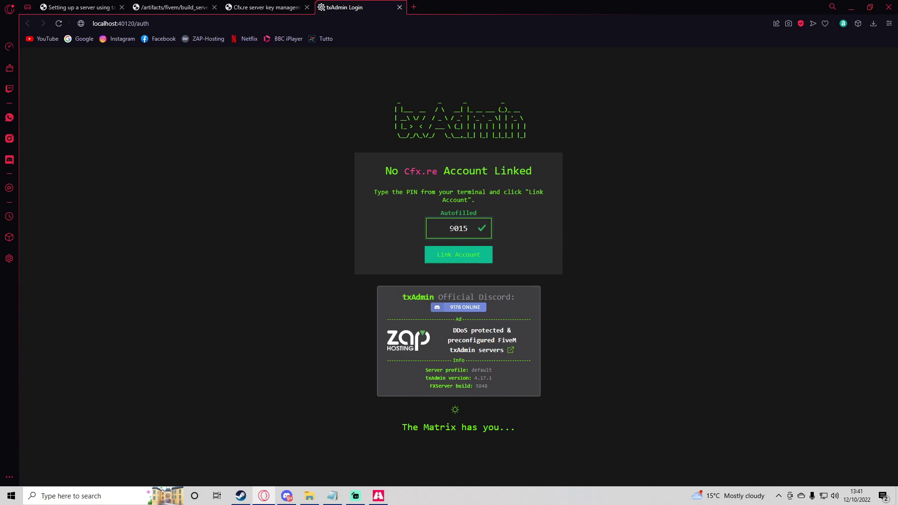
click(378, 495)
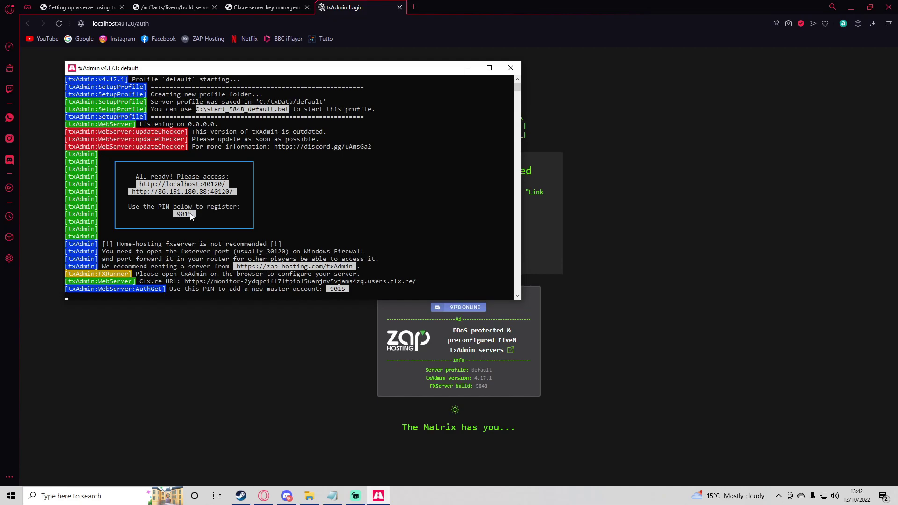
click(602, 256)
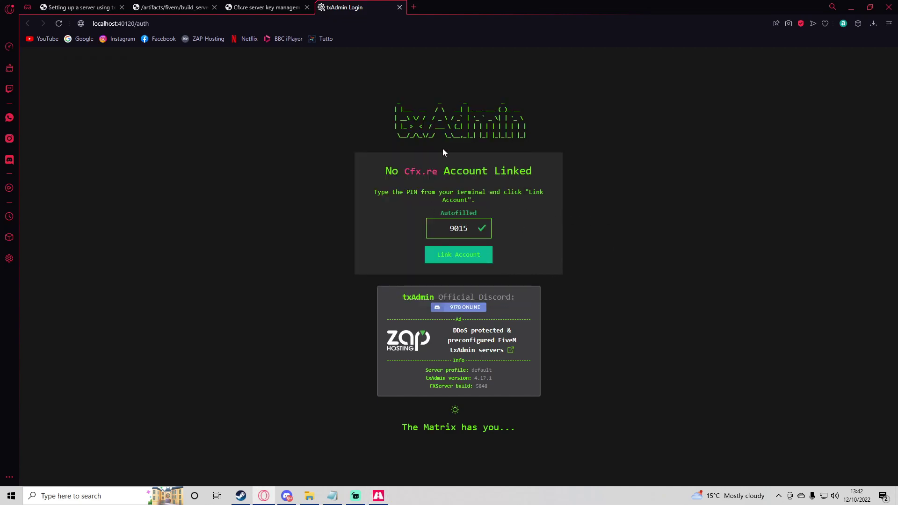
click(469, 258)
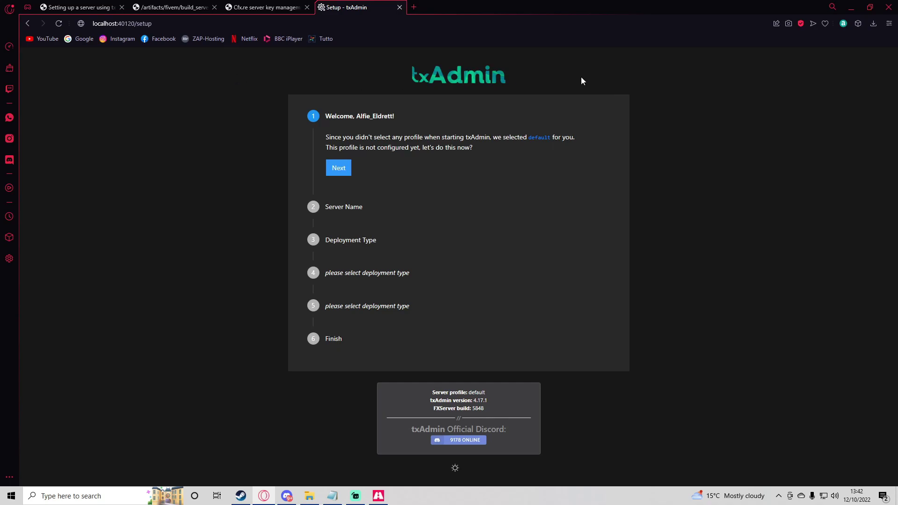
Name the server Alfa_TxAdmin_Server
click(345, 169)
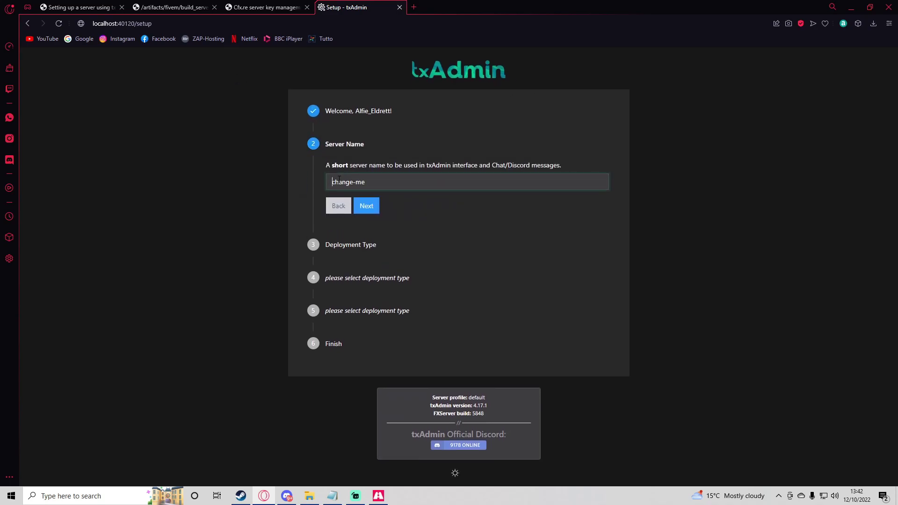
drag(379, 182, 296, 177)
text(Alfa)
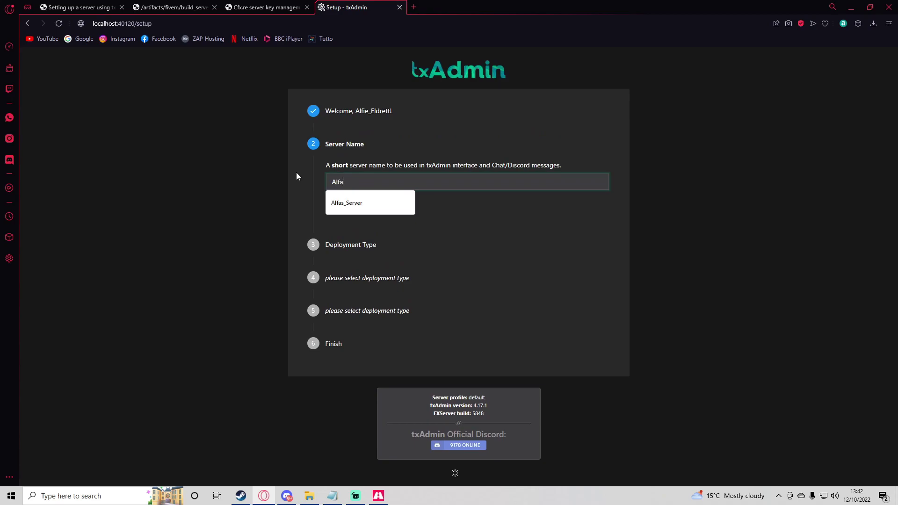
text(_)
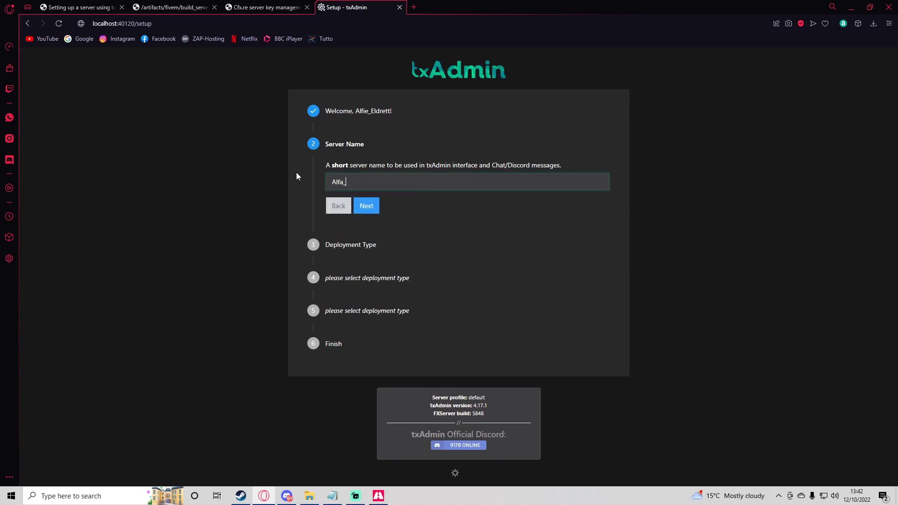
text(TxAdmin_Server)
click(366, 206)
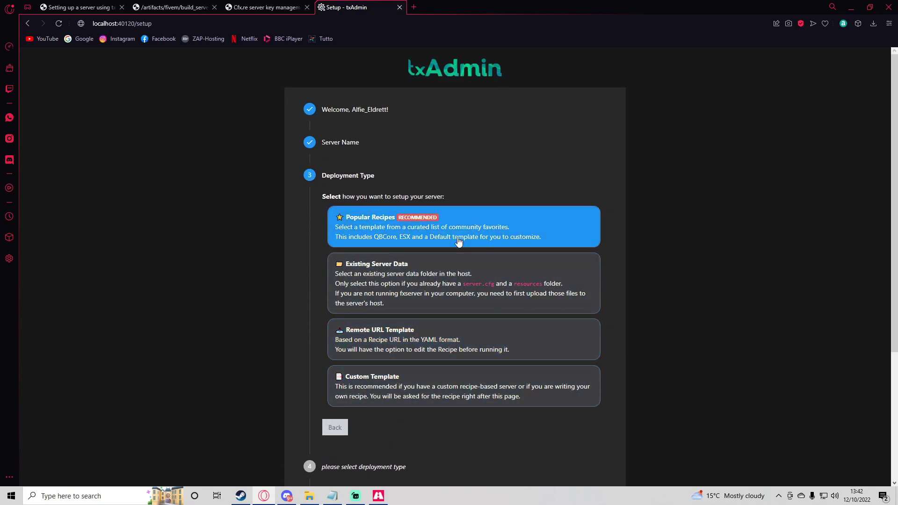
Choose the CFX Default popular recipe and save the suggested C:/txData/CFXDefault_46B664.base data location
click(517, 290)
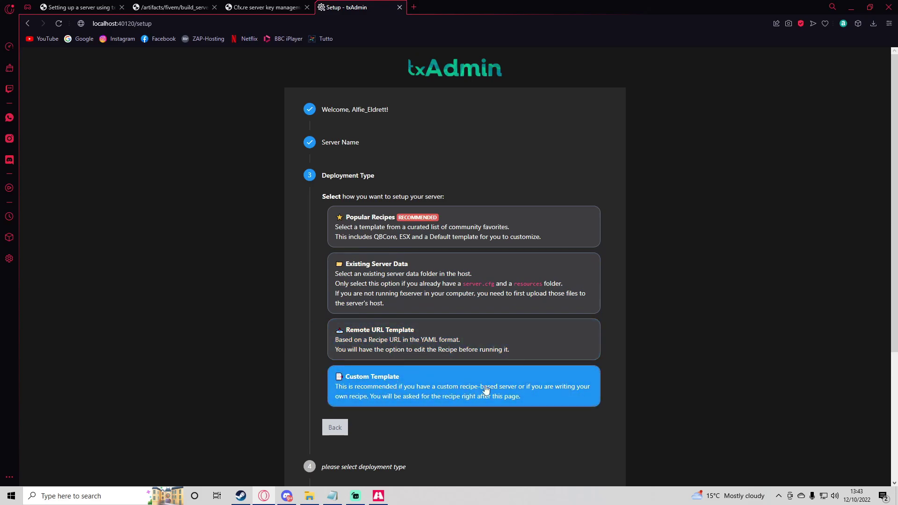
click(412, 231)
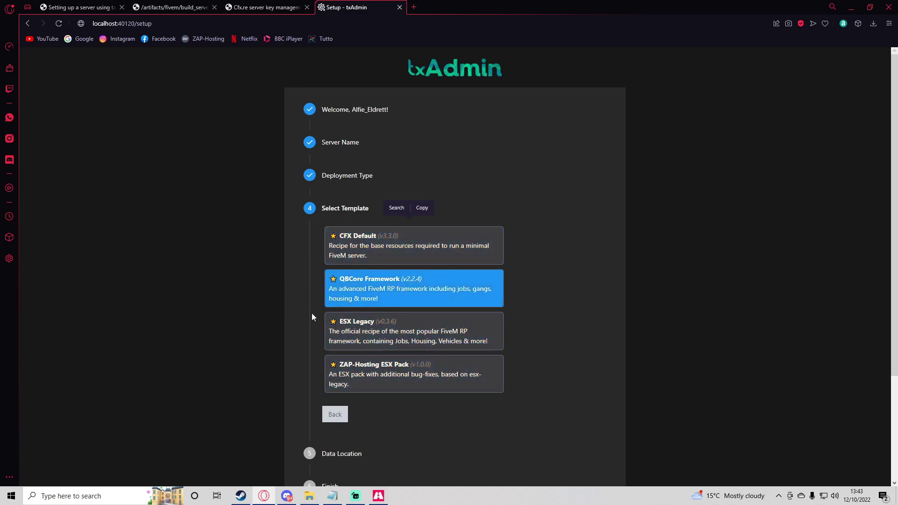
click(369, 251)
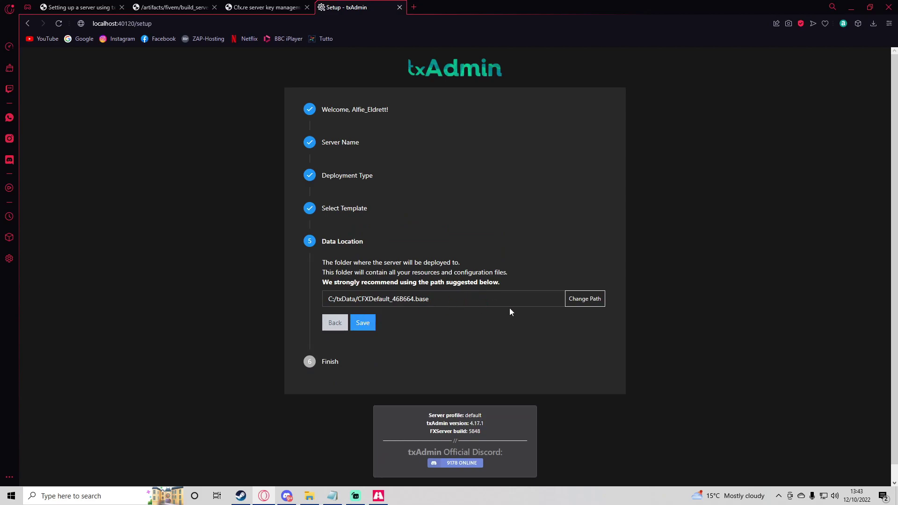
click(366, 324)
Accept the recipe review and open Keymaster in a single tab for a license key
click(361, 347)
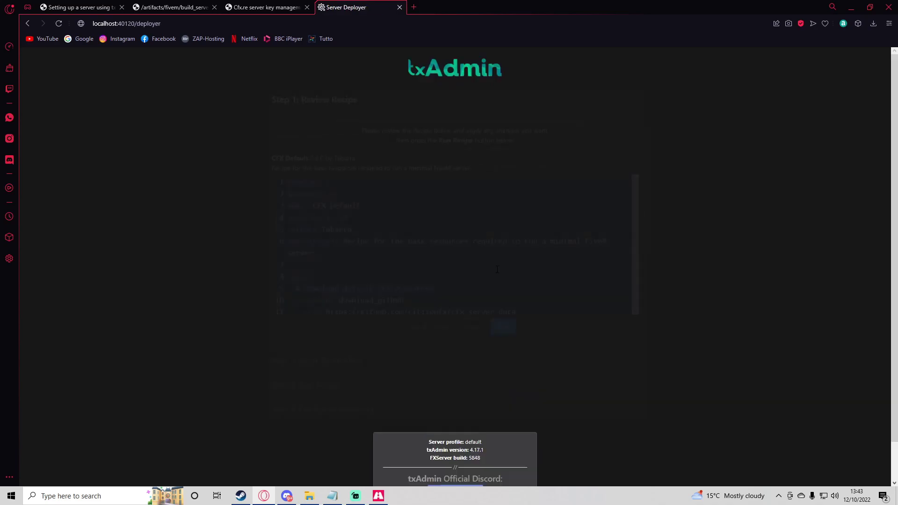
click(500, 326)
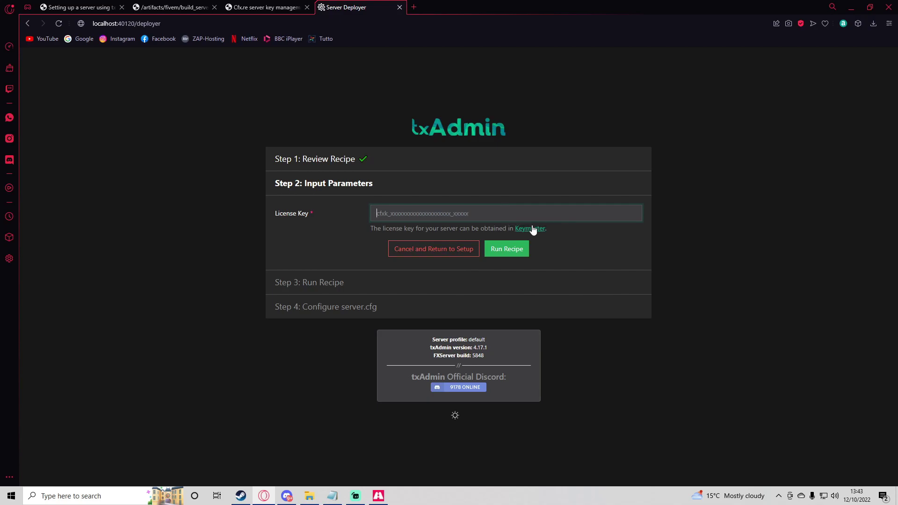
click(533, 229)
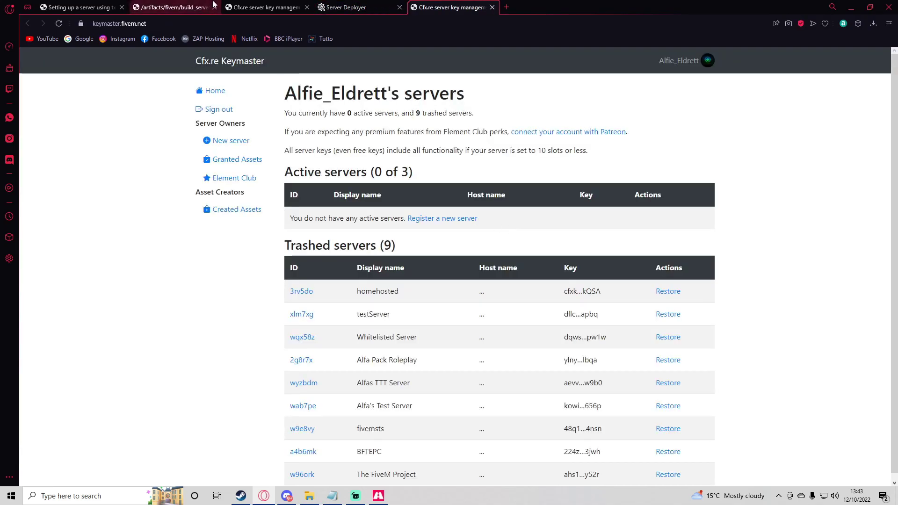
click(230, 4)
click(492, 7)
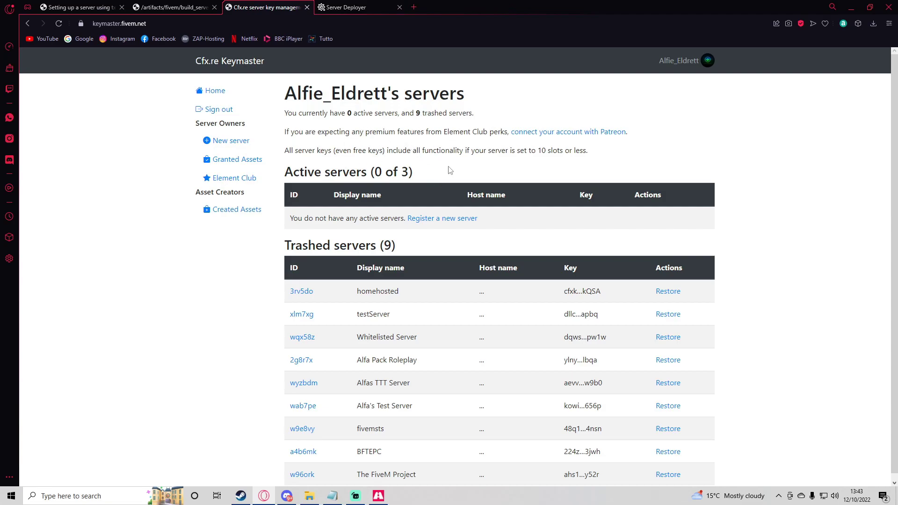
Start a Keymaster server registration with display name Alfa_Homshosted_server, then open a new tab
drag(284, 244, 401, 244)
click(401, 242)
drag(413, 173, 284, 173)
click(299, 182)
click(440, 218)
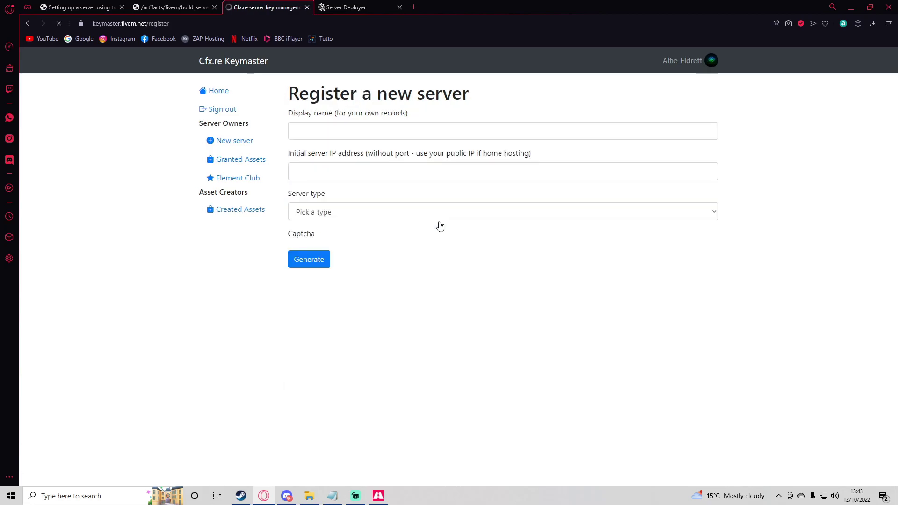
click(370, 132)
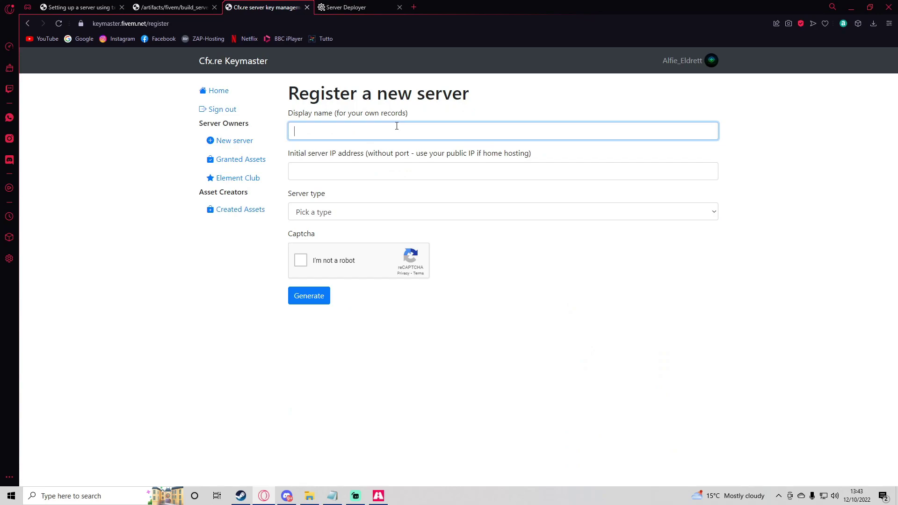
text(Alfa_)
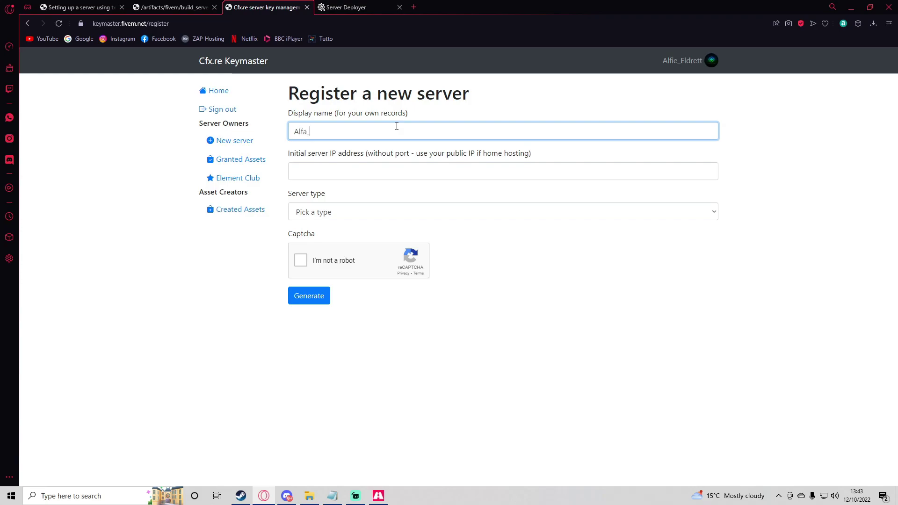
text(txadmin_server)
key(BackSpace)
key(BackSpace)
key(BackSpace)
key(BackSpace)
key(BackSpace)
key(BackSpace)
key(BackSpace)
key(BackSpace)
key(BackSpace)
key(BackSpace)
key(BackSpace)
key(BackSpace)
key(BackSpace)
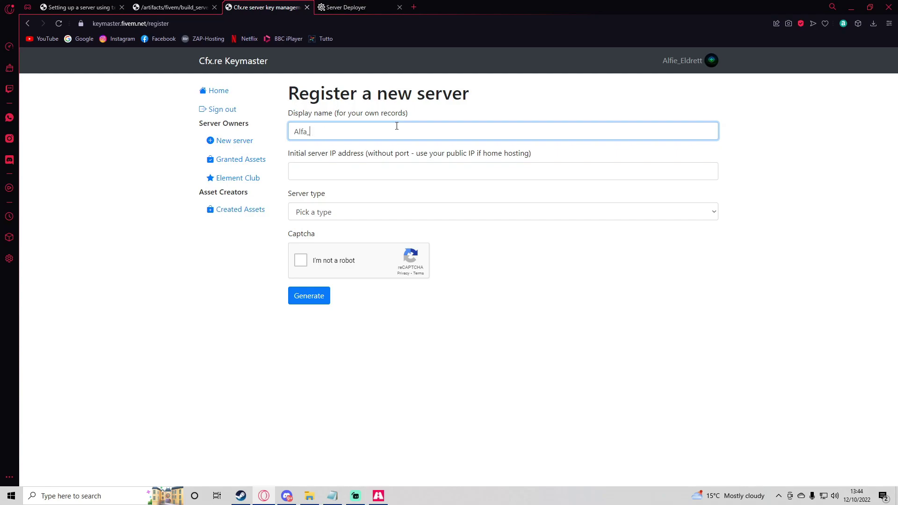
text(Homshosted_server)
click(358, 169)
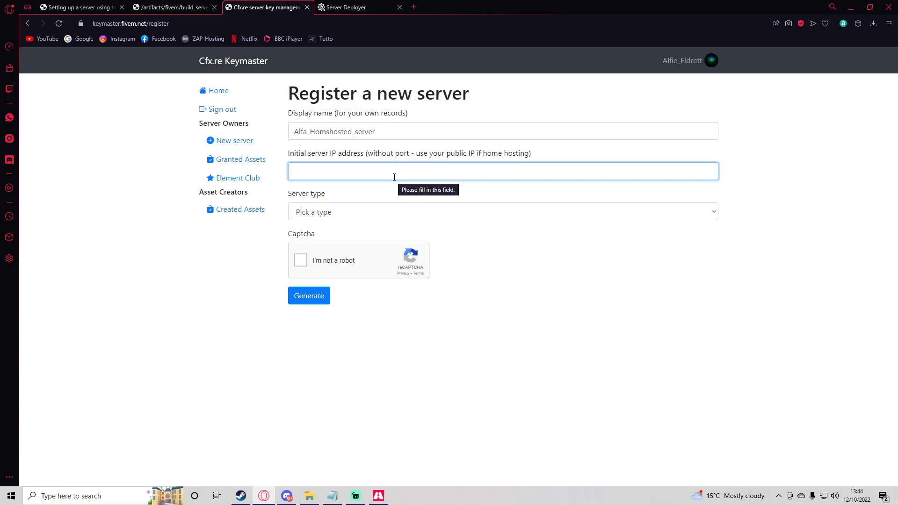
click(413, 8)
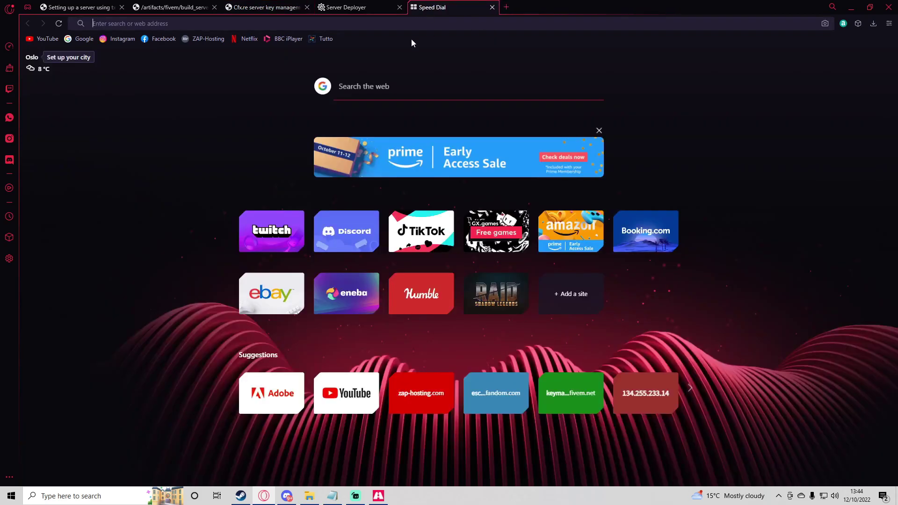
Search for 'whats my public ipv4 address' in the new tab
text(whats my public p)
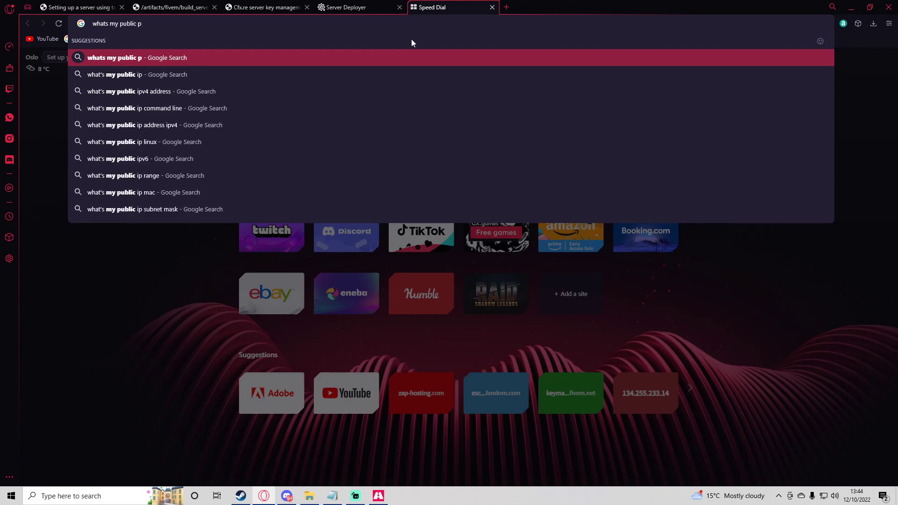
key(BackSpace)
text(ipv4 address)
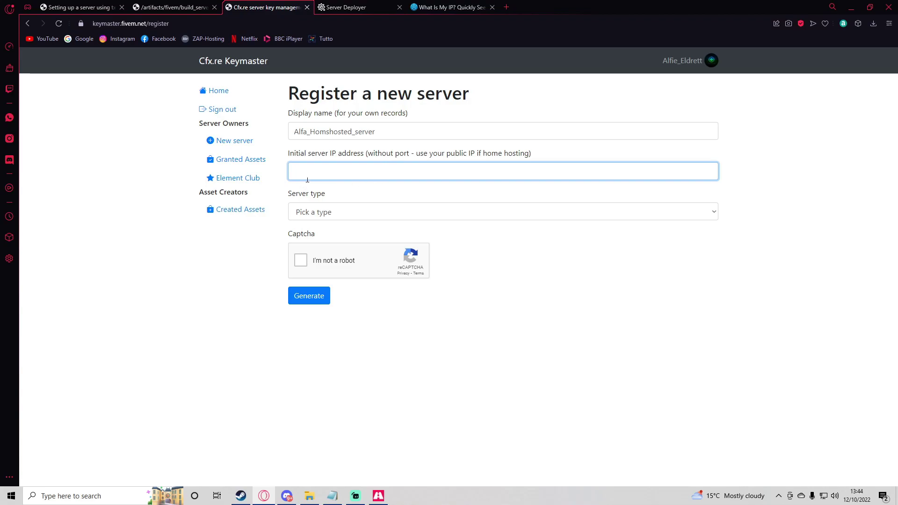
Set the Keymaster server type to Other/Home hosted with provider 'home hosted'
click(358, 211)
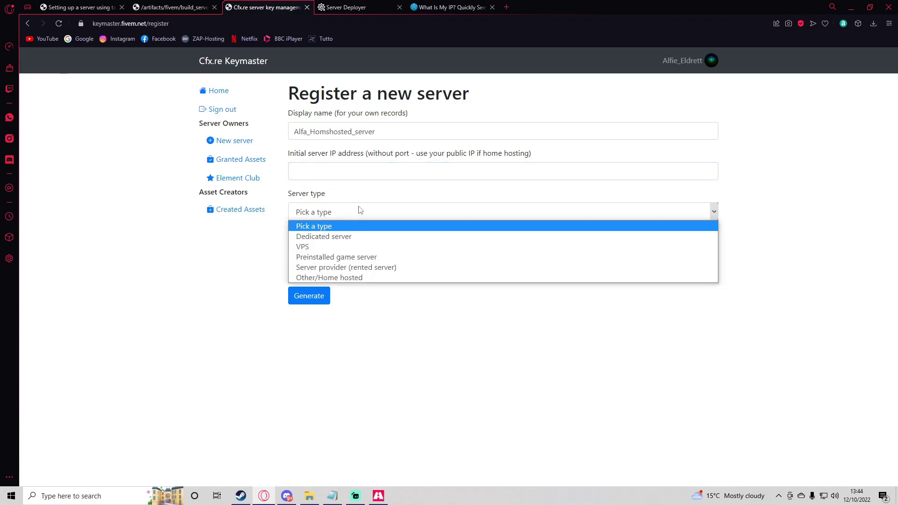
click(339, 279)
click(325, 254)
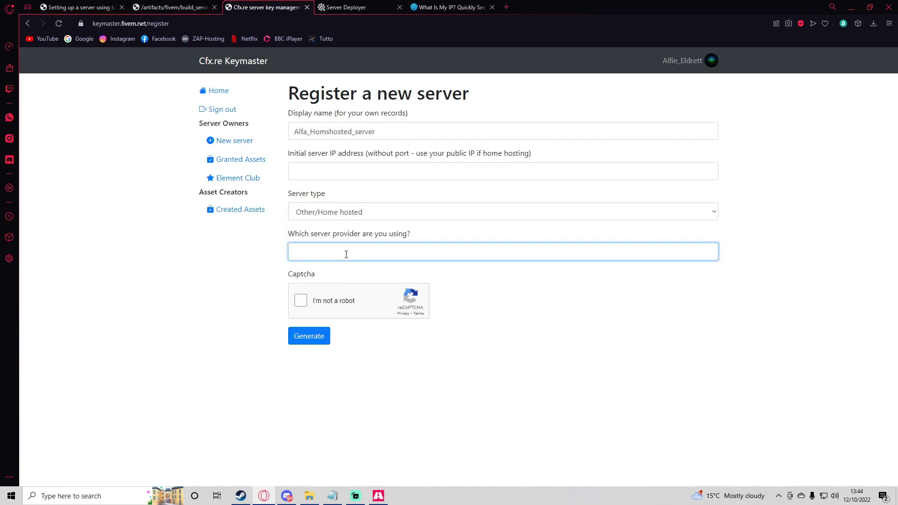
text(home hos)
Pass the captcha and generate the server license key, then return to the txAdmin deployer
click(301, 303)
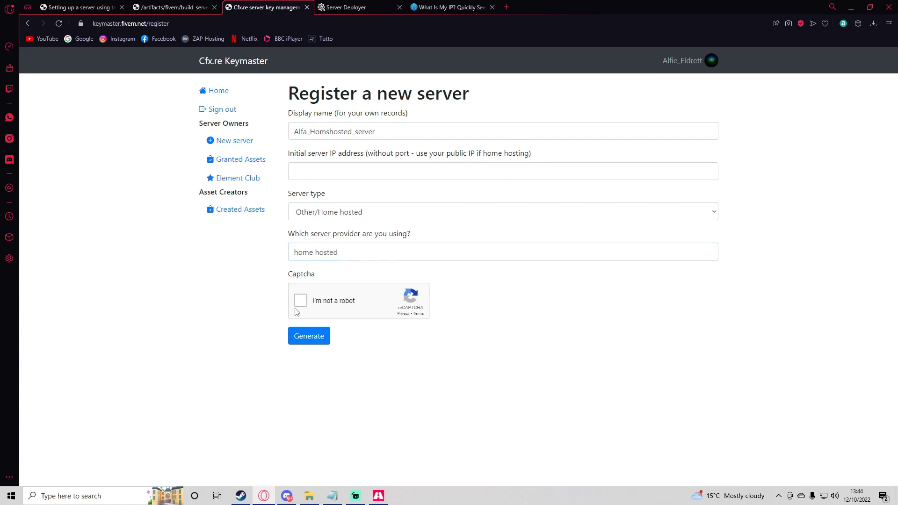
click(313, 339)
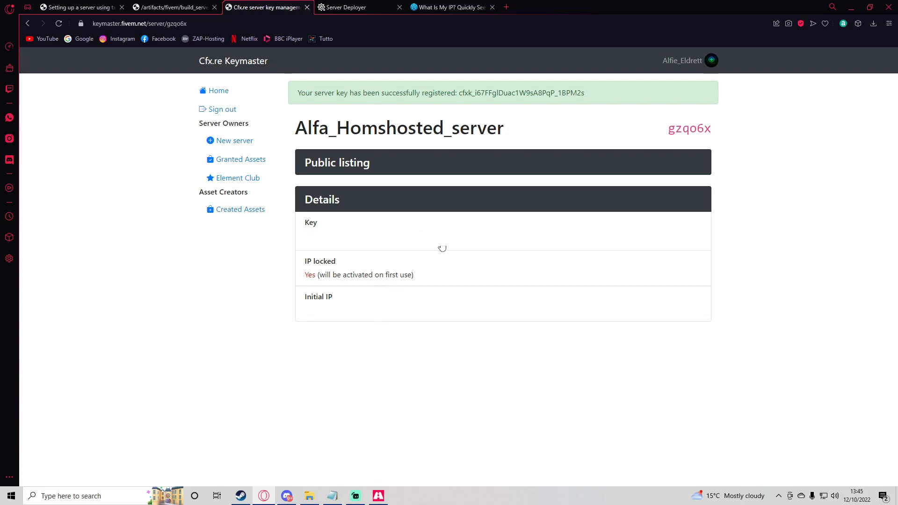
key(ctrl+Tab)
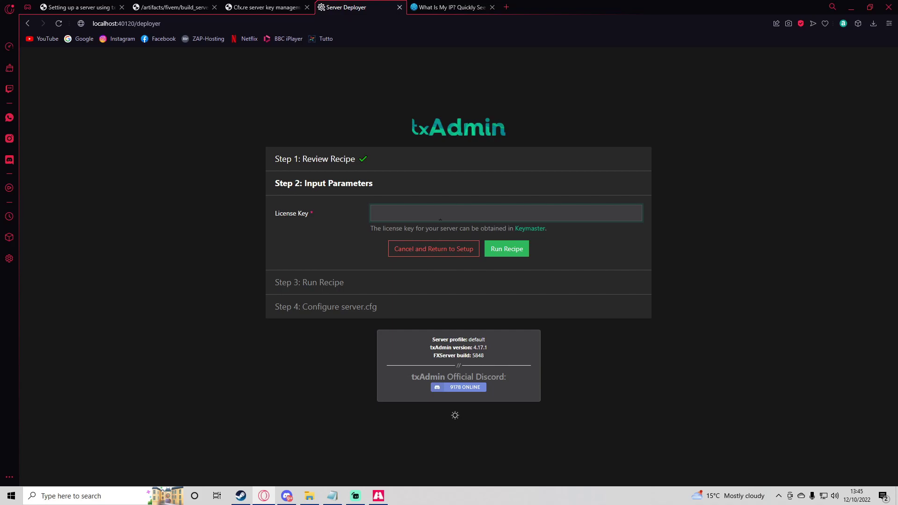
Run the CFX Default recipe with the license key, deploying to C:/txData/CFXDefault_46B664.base
click(517, 252)
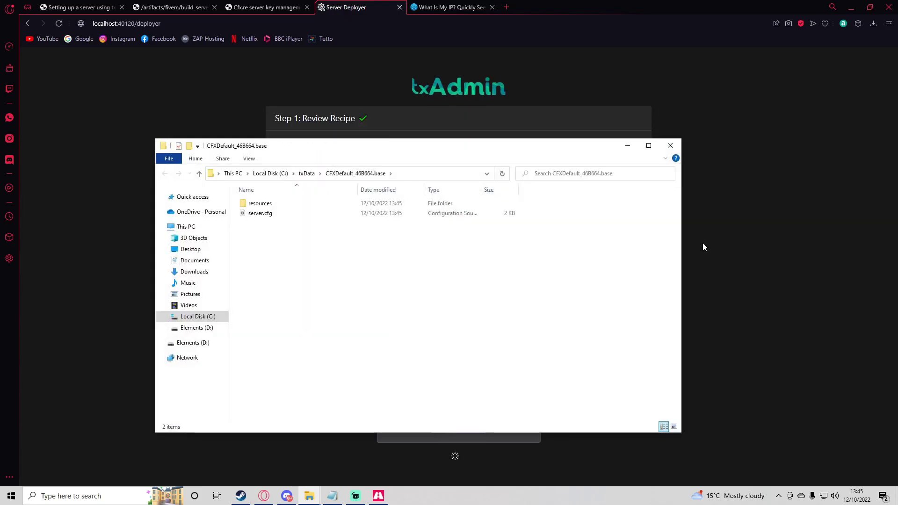
drag(438, 148, 513, 118)
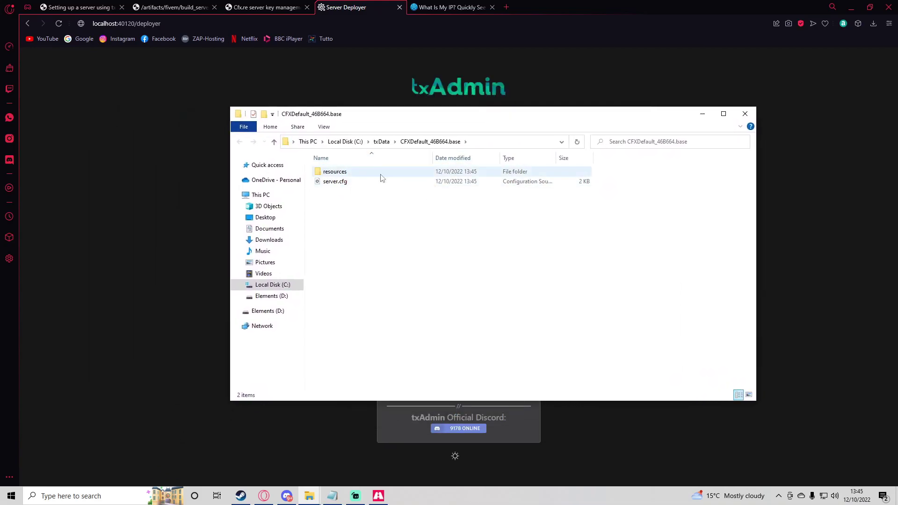
key(alt+Tab)
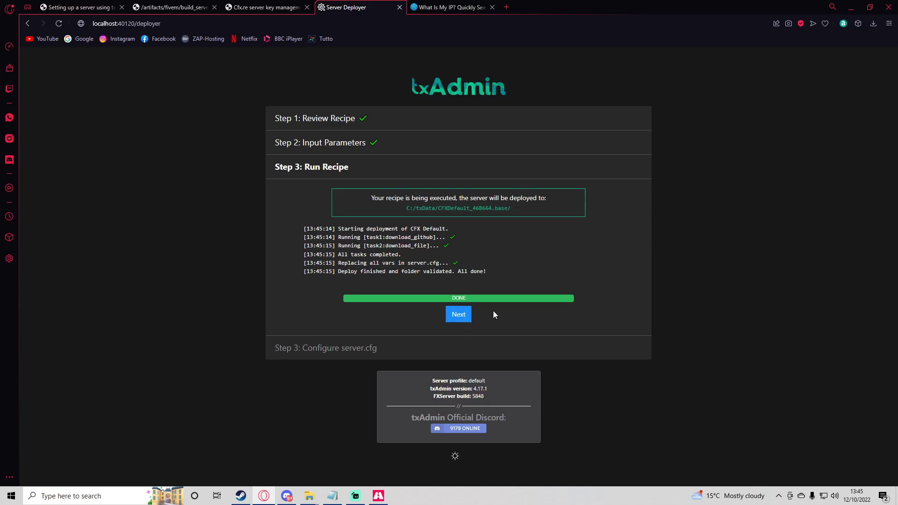
Continue to the server.cfg, save it and start the local server
click(459, 315)
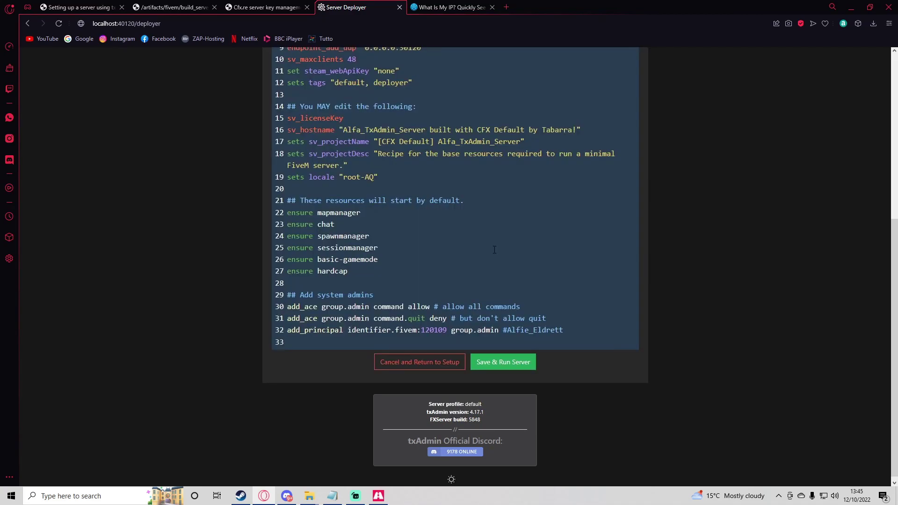
click(503, 362)
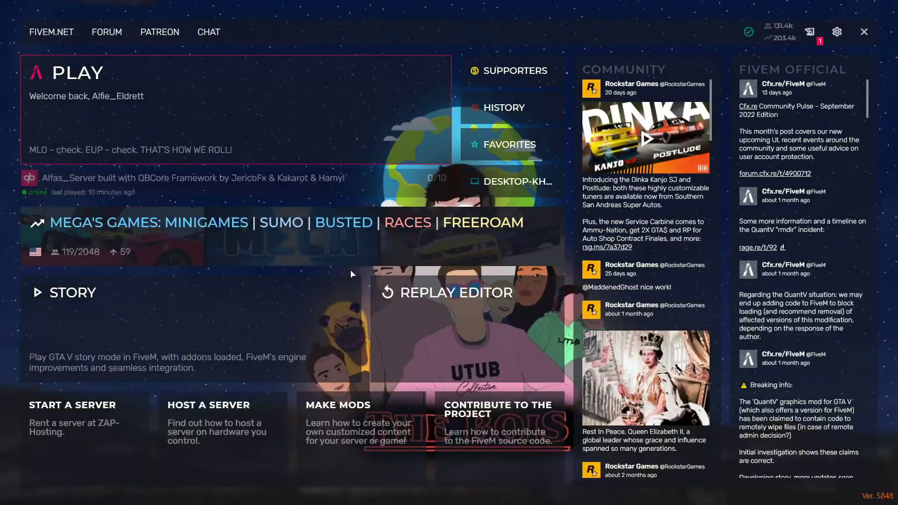
Join the local server with 'connect localhost', accepting the FiveM restart and game data update
key(F8)
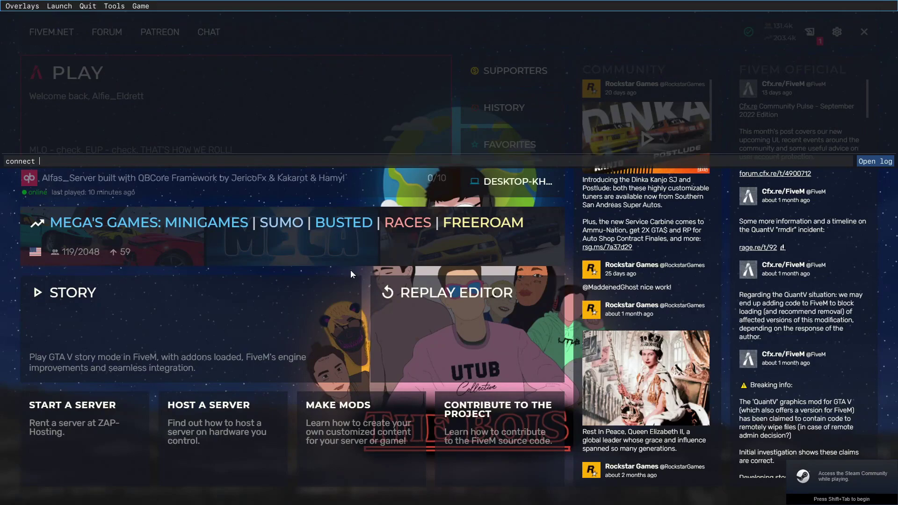
text(connect localhost)
key(Return)
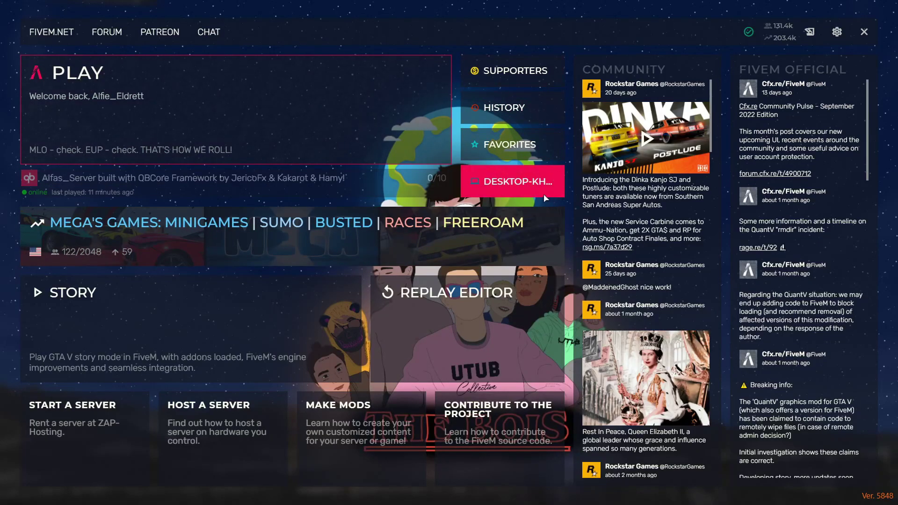
click(502, 186)
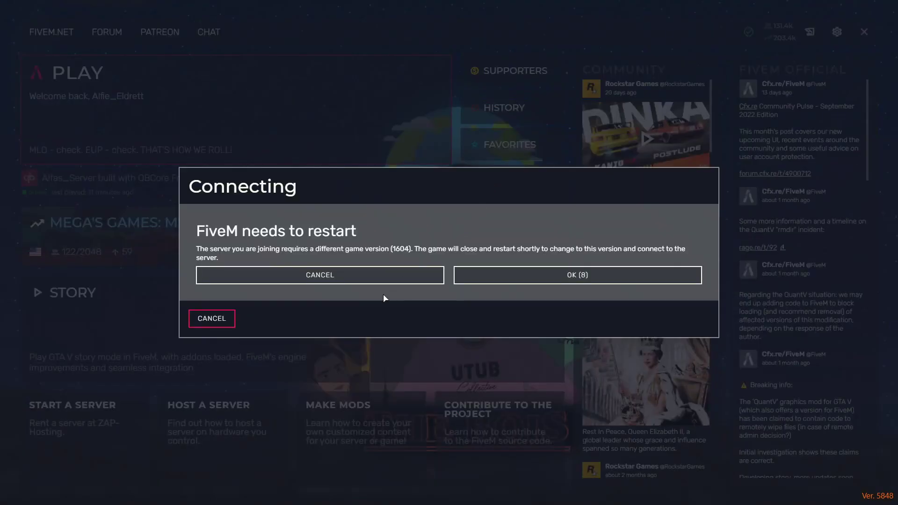
click(510, 280)
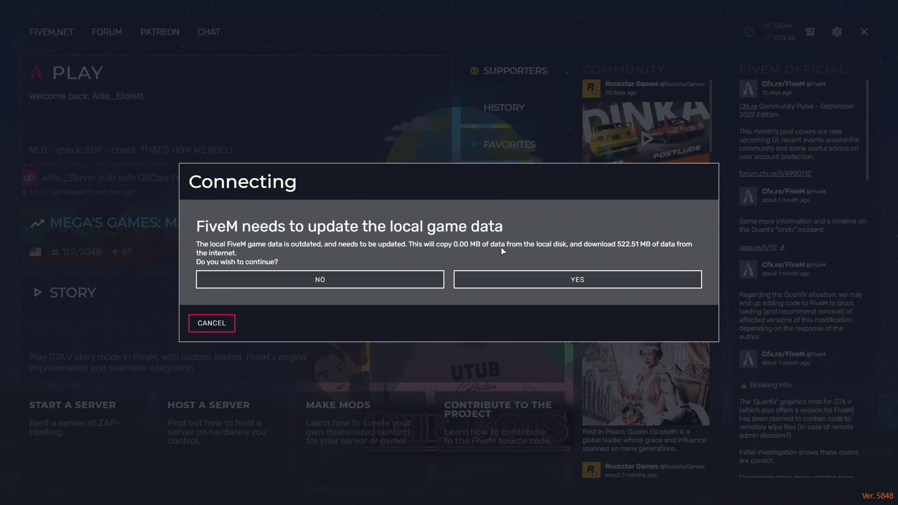
click(575, 279)
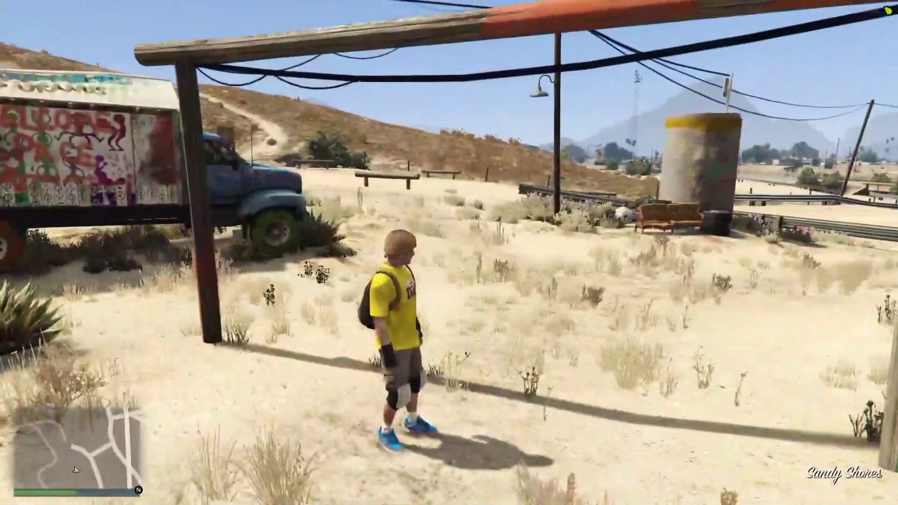
Run the character forward across the desert
key(w)
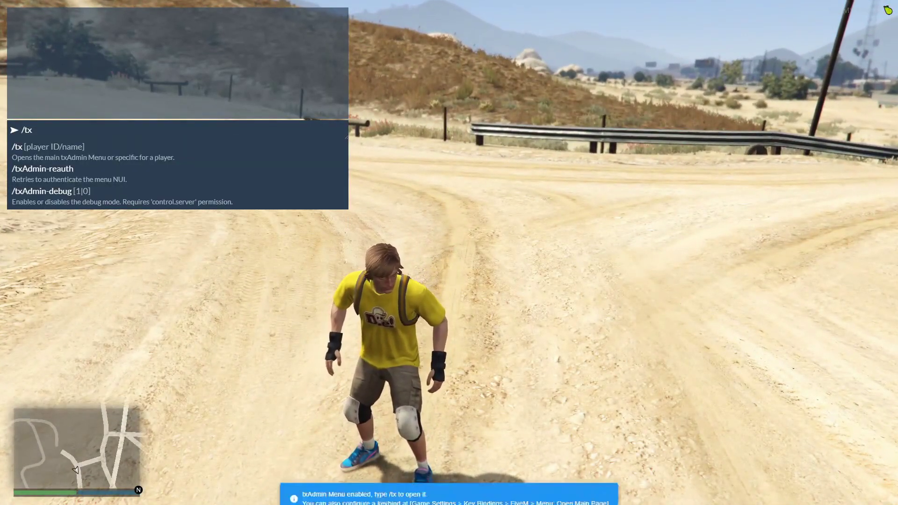
Open the txAdmin menu and switch Player Mode to God
key(Return)
key(Down)
key(Down)
key(Down)
key(Down)
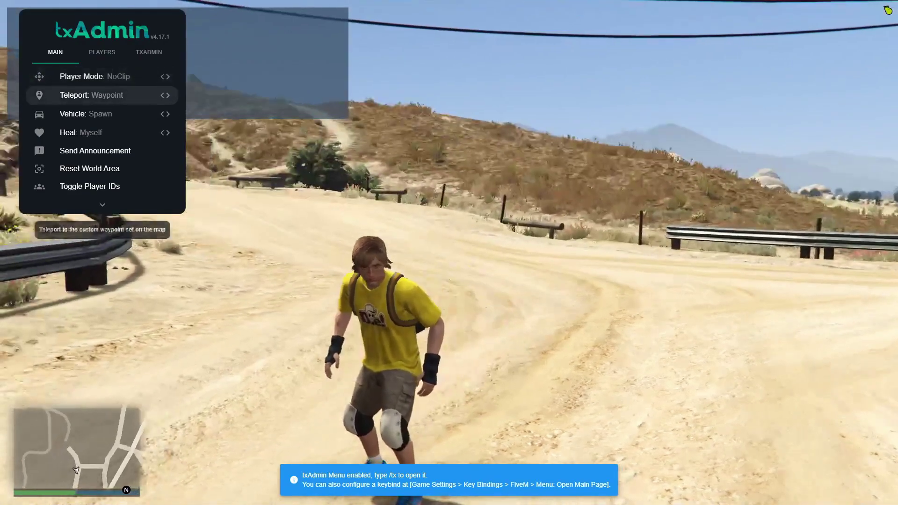
key(Up)
key(Up)
key(Up)
key(Up)
key(Down)
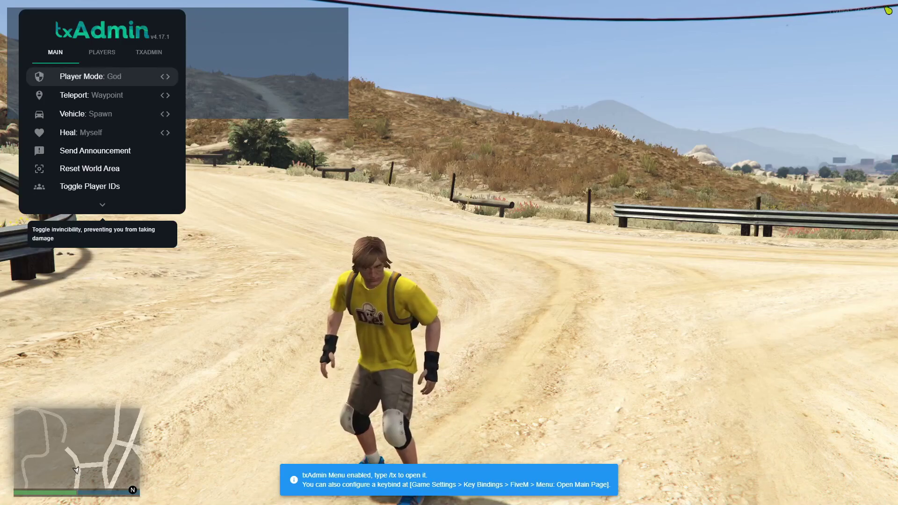
key(Return)
key(Down)
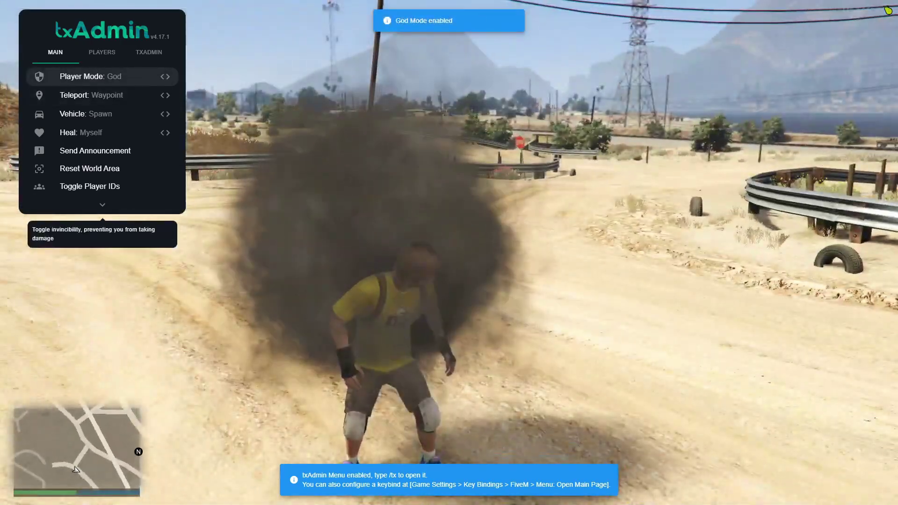
Fly toward the railway tracks in NoClip, then return to default mode and close the menu
key(Return)
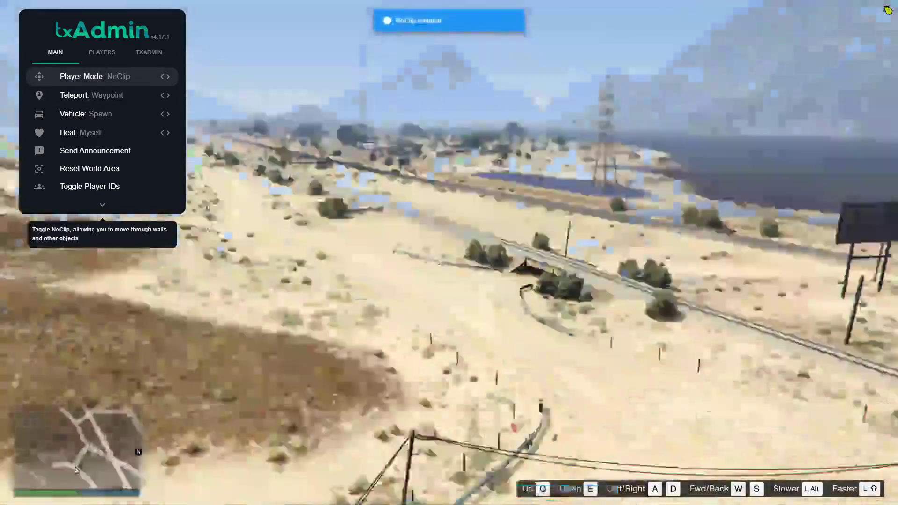
key(w)
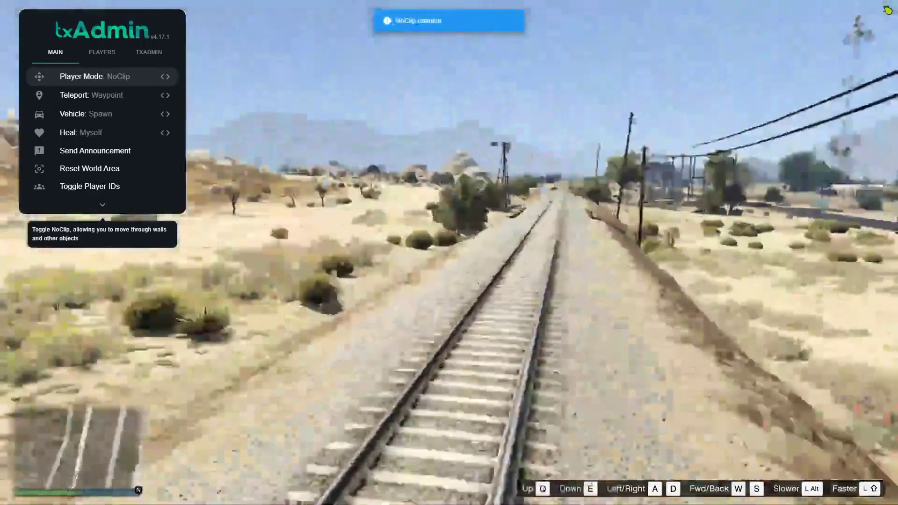
key(Return)
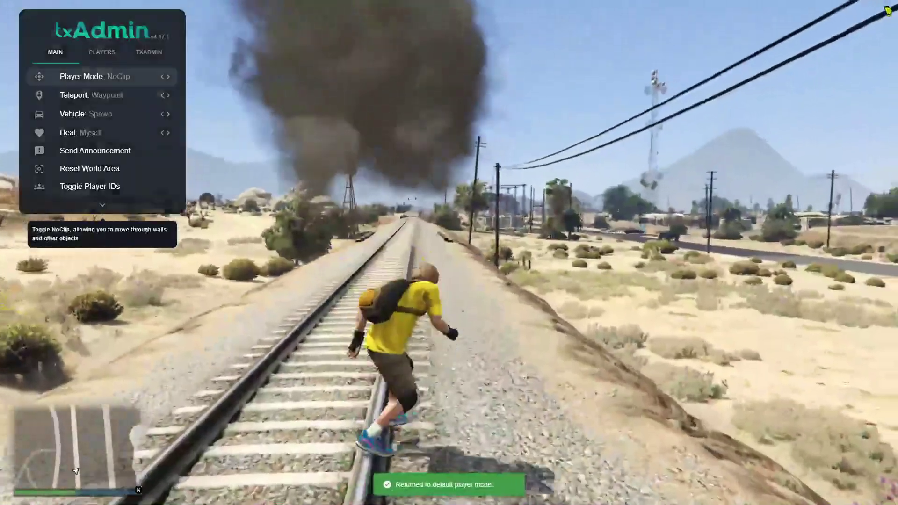
key(Escape)
Run along the tracks, down the embankment and across the desert past the cactus
key(w)
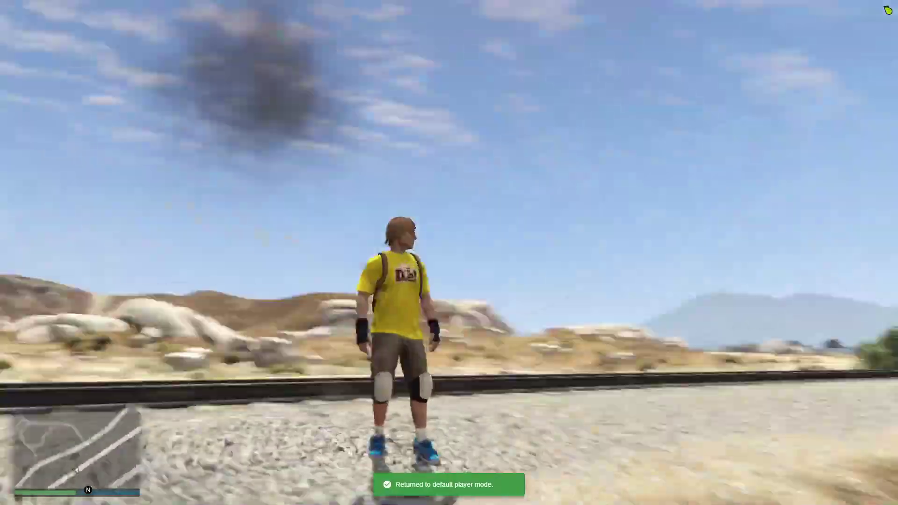
key(w)
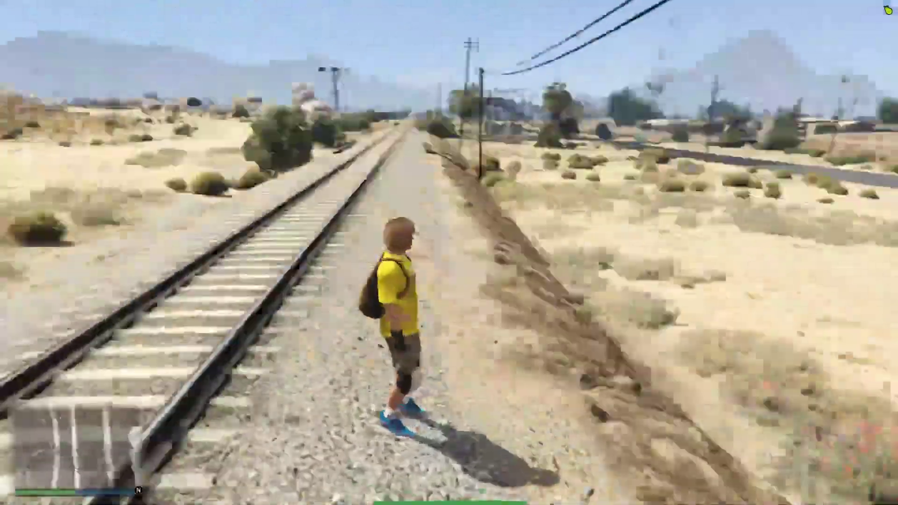
key(w)
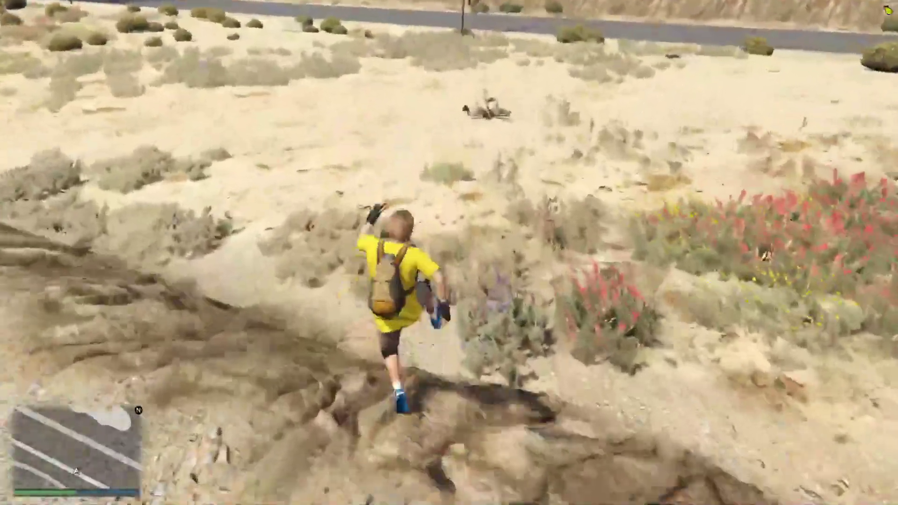
key(w)
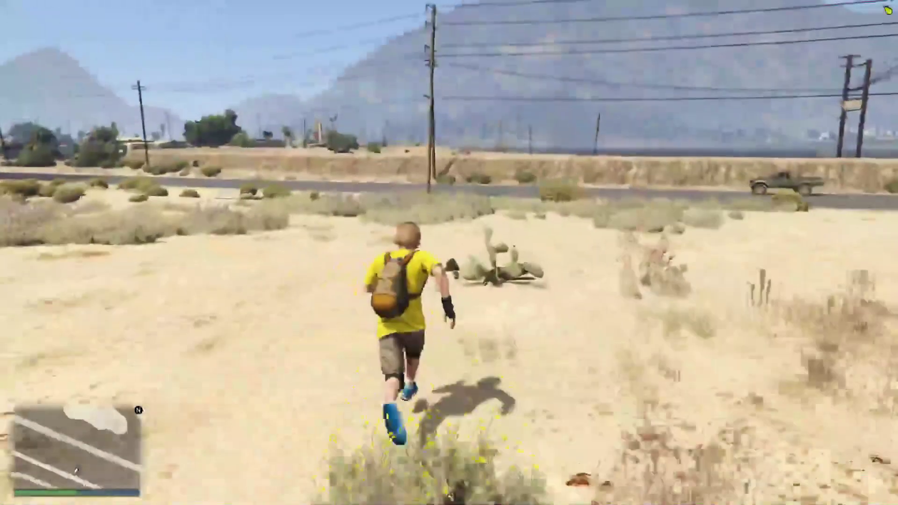
key(w)
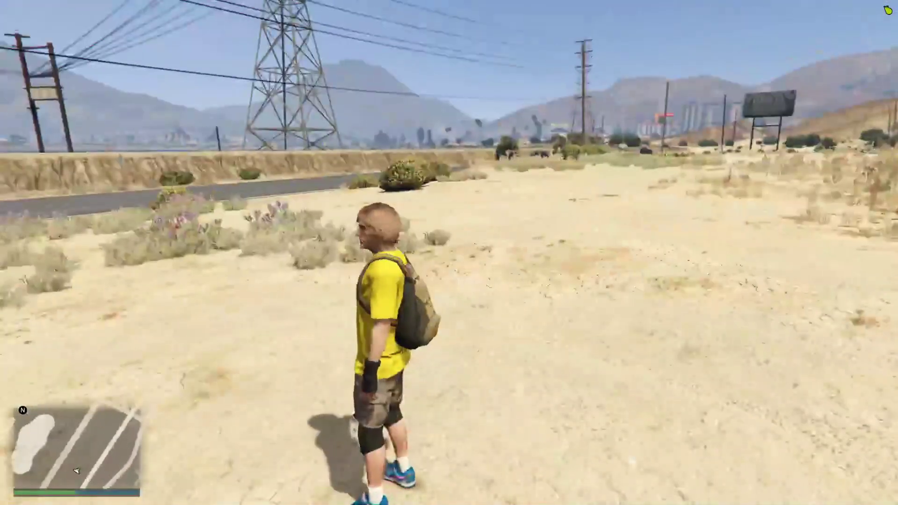
key(d)
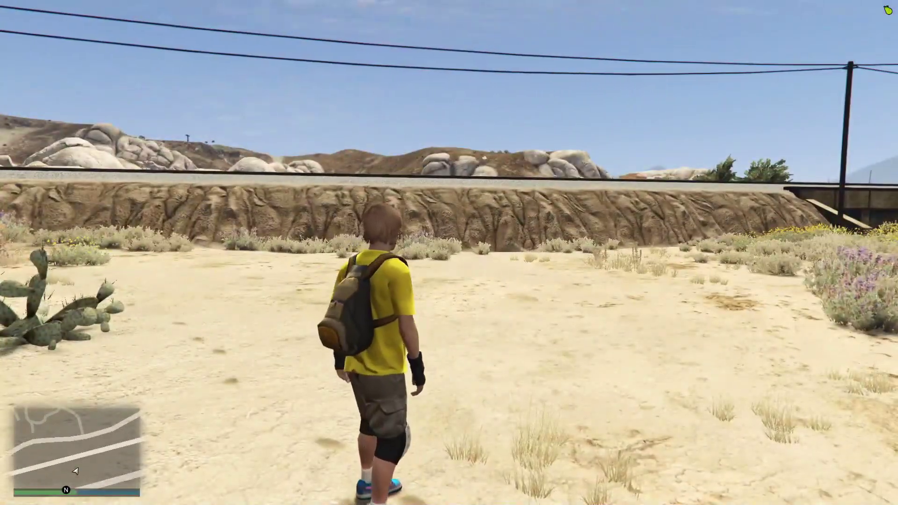
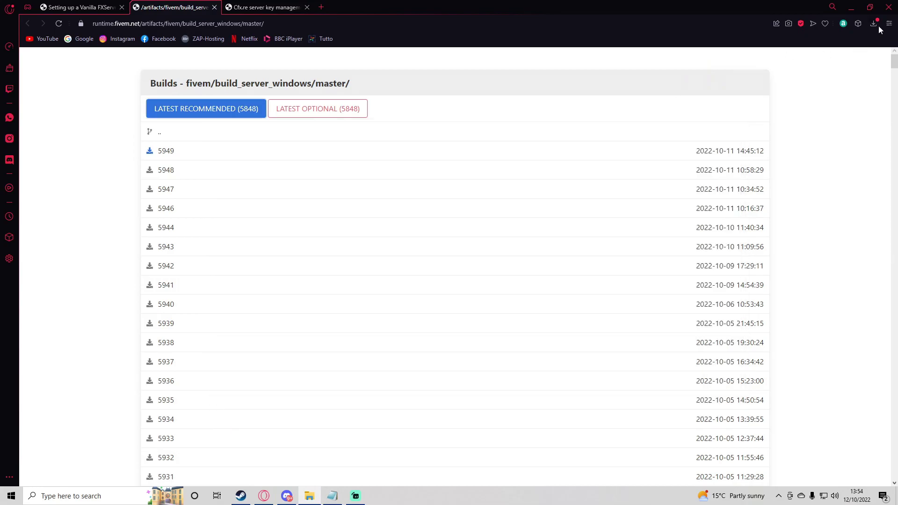
Show server.7z in Downloads and arrange the Downloads and FiveM folder windows side by side
click(882, 86)
drag(490, 143, 682, 146)
mouse_move(309, 495)
click(251, 449)
drag(560, 132, 383, 149)
click(641, 279)
Move server.7z into C:\FiveM and extract it there with Extract Here
drag(560, 223, 356, 245)
drag(521, 217, 178, 251)
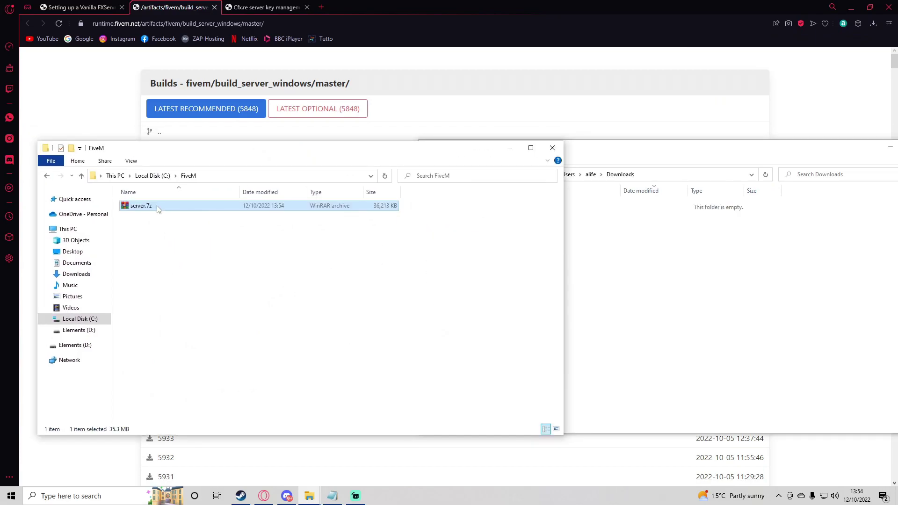
right_click(156, 206)
click(195, 264)
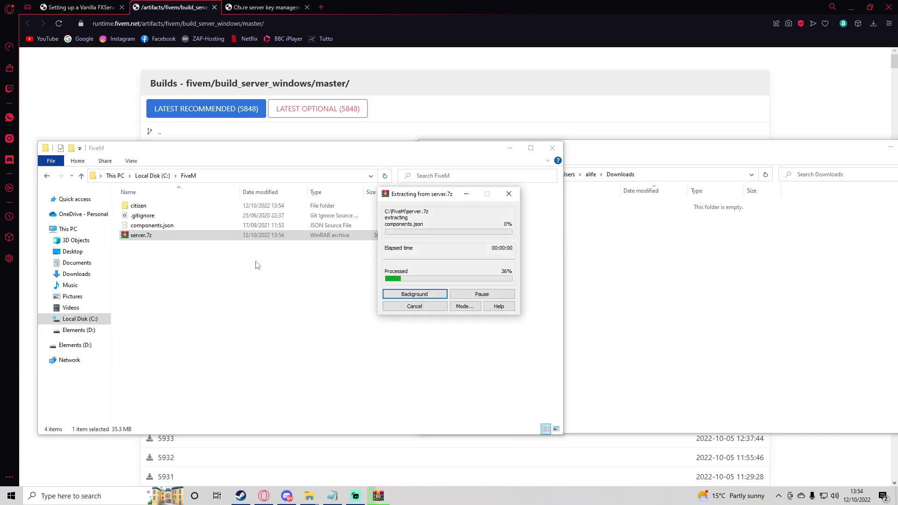
scroll(205, 242, down, 20)
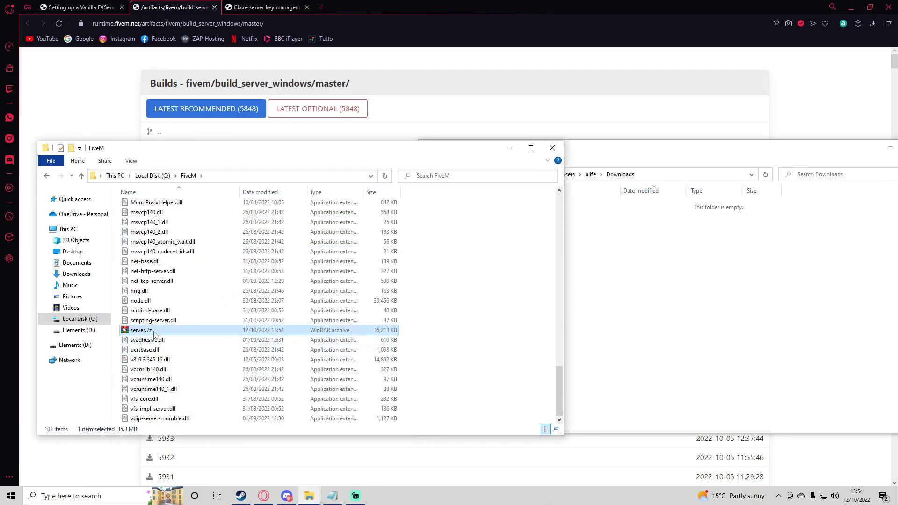
Delete the server.7z archive and close the artifacts page in the browser
key(Delete)
key(alt+Tab)
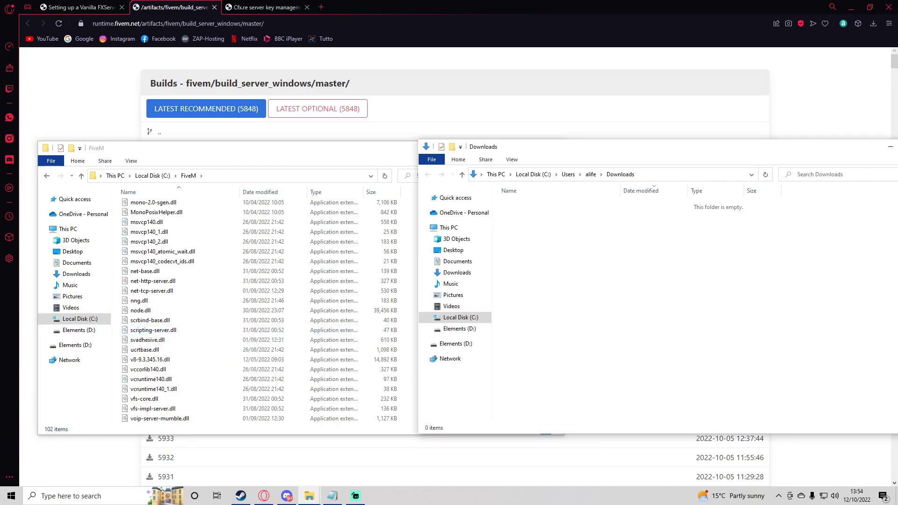
key(alt+Tab)
key(ctrl+w)
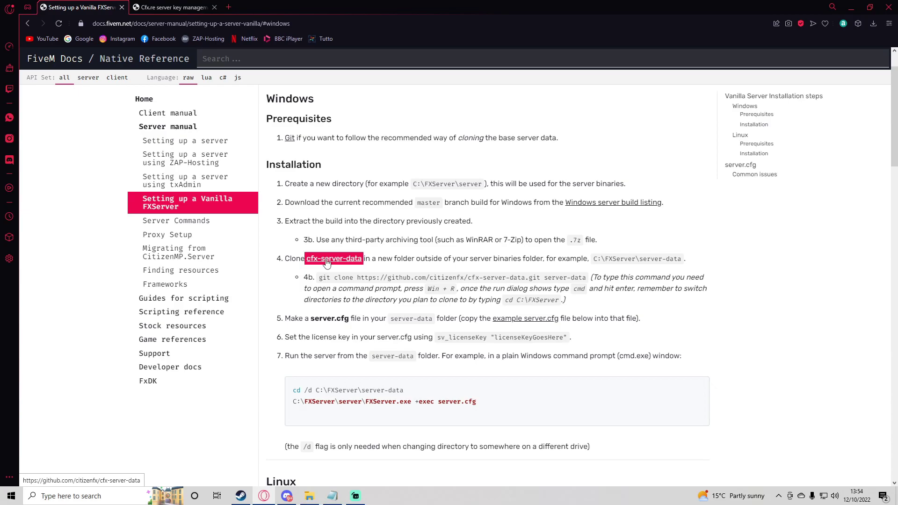
Download cfx-server-data as a ZIP from GitHub and show it in Downloads next to the FiveM folder
click(328, 261)
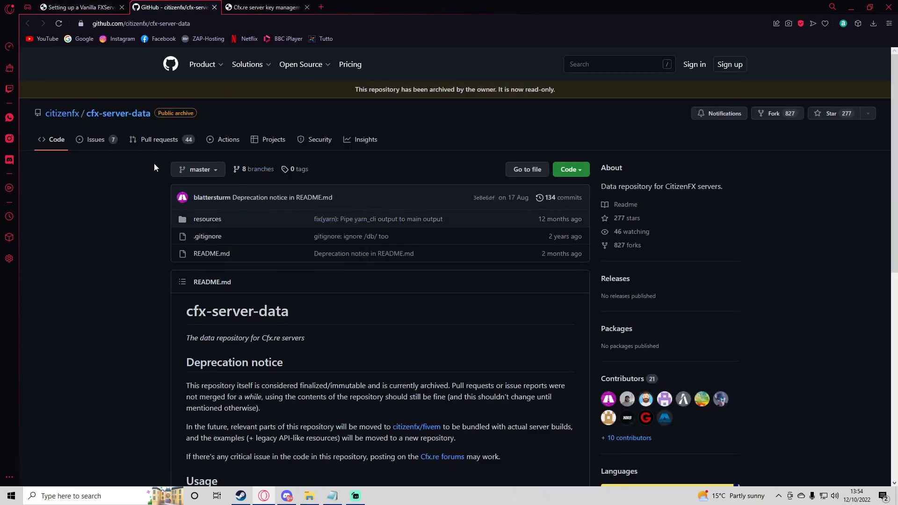
click(570, 169)
click(460, 299)
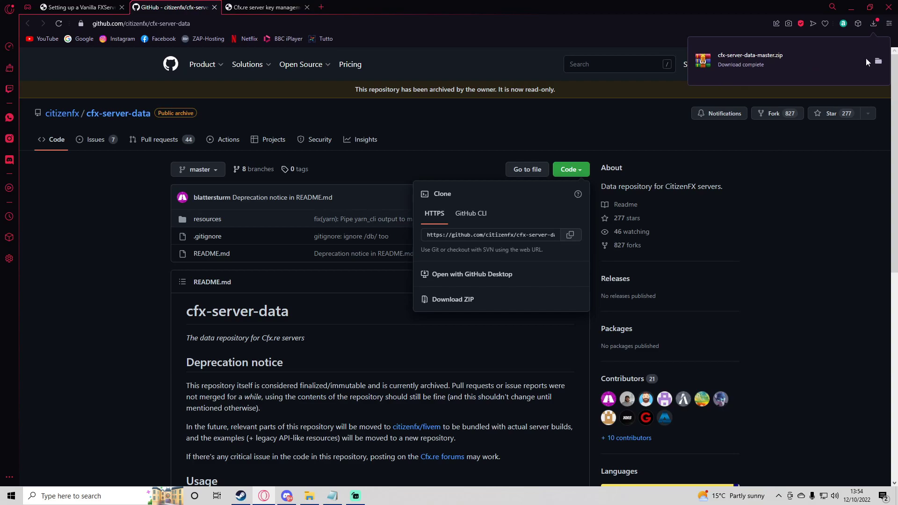
click(878, 62)
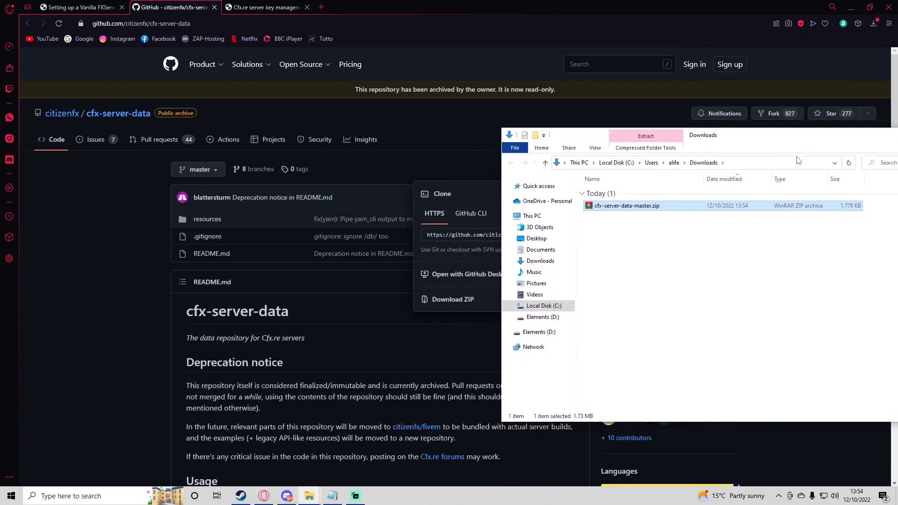
click(259, 456)
Move cfx-server-data-master.zip into C:\FiveM, extract it there and delete the zip
drag(647, 201, 515, 250)
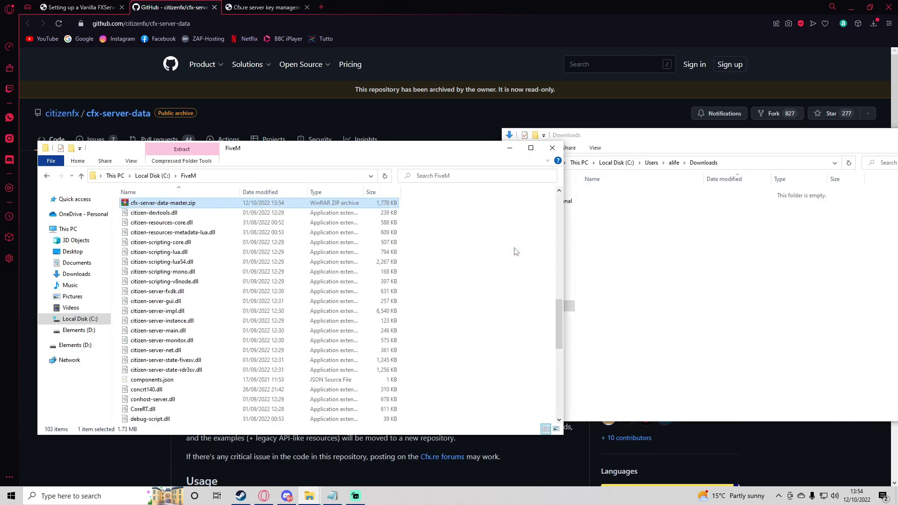
right_click(196, 203)
click(239, 255)
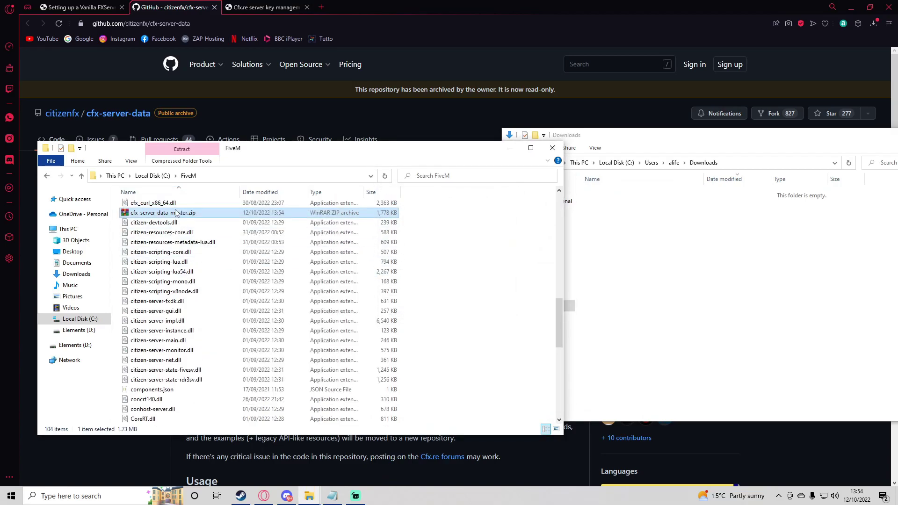
scroll(185, 253, up, 10)
scroll(186, 258, down, 10)
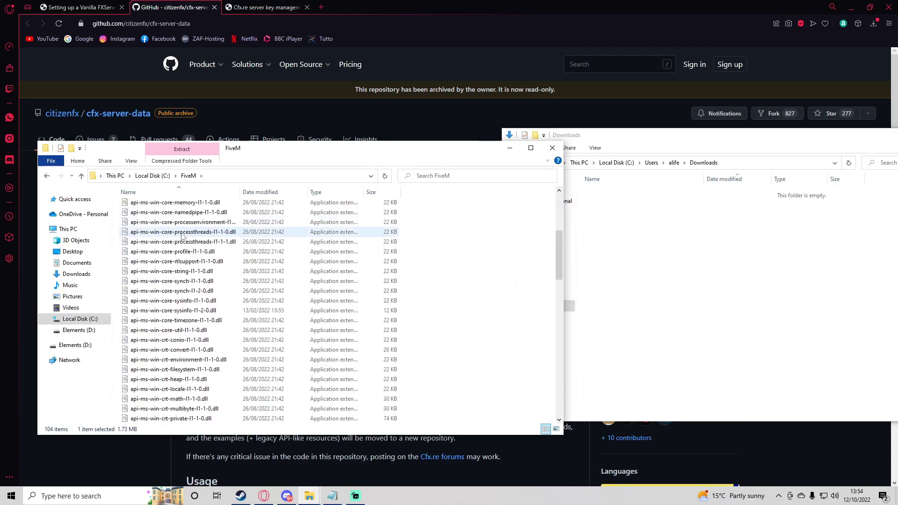
key(Delete)
scroll(199, 276, up, 10)
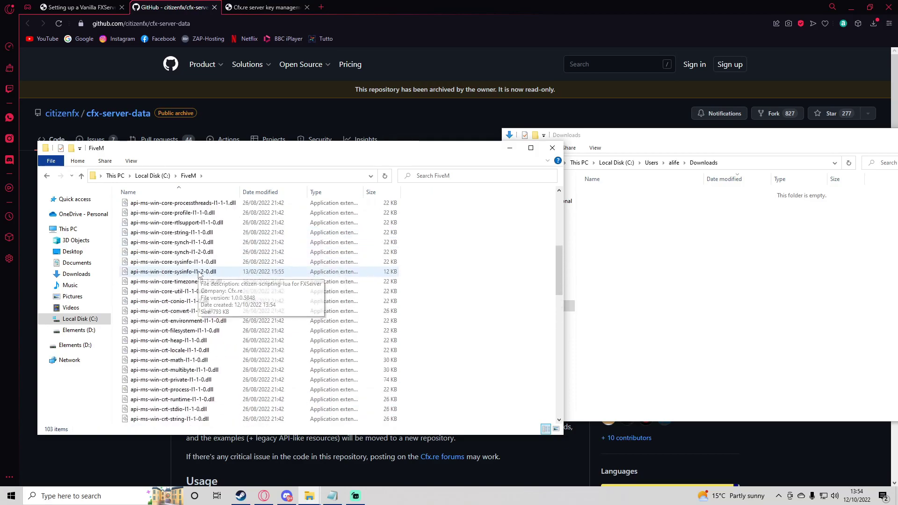
Rename the extracted folder from cfx-server-data-master to cfx-server-data and open it
click(147, 208)
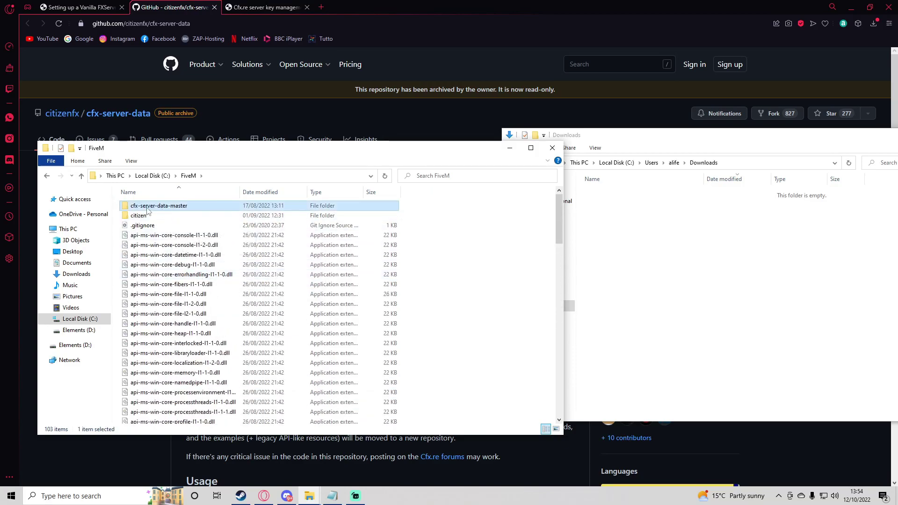
click(186, 206)
click(187, 206)
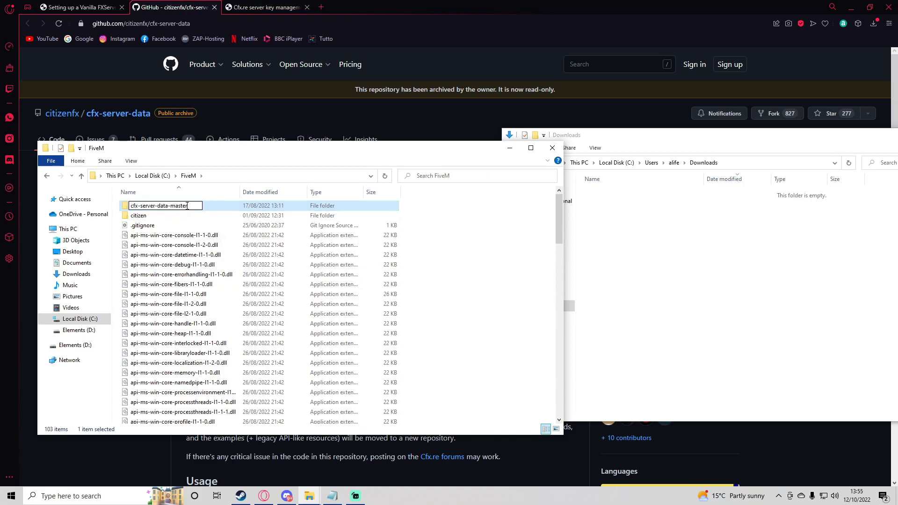
key(BackSpace)
key(Return)
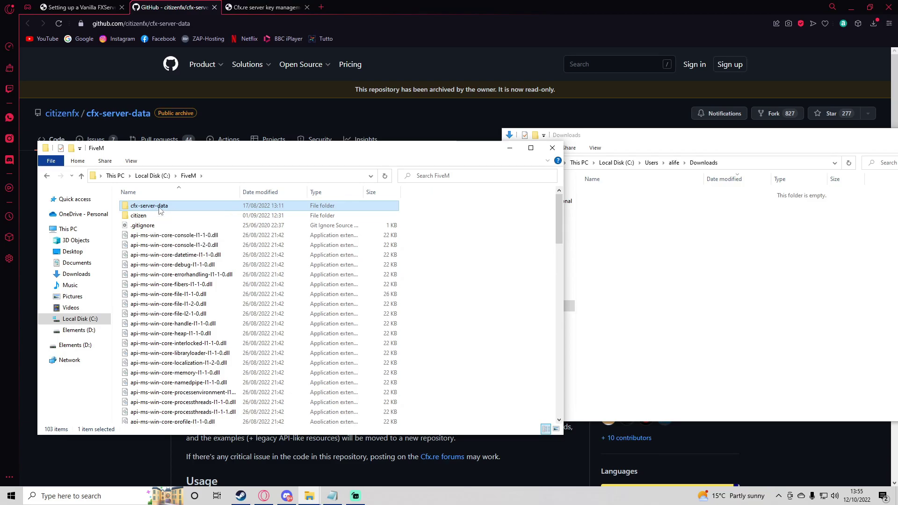
double_click(156, 210)
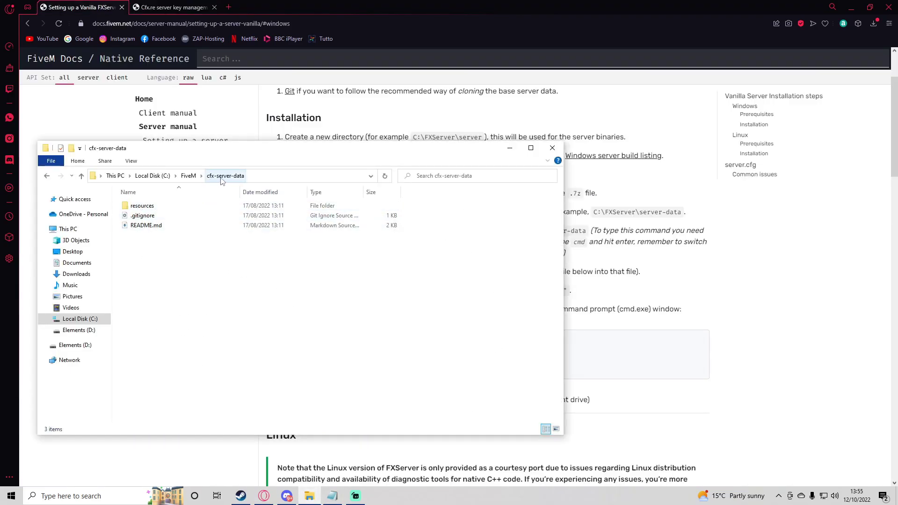
Create a new text document named server.cfg in cfx-server-data, accepting the extension change
right_click(144, 272)
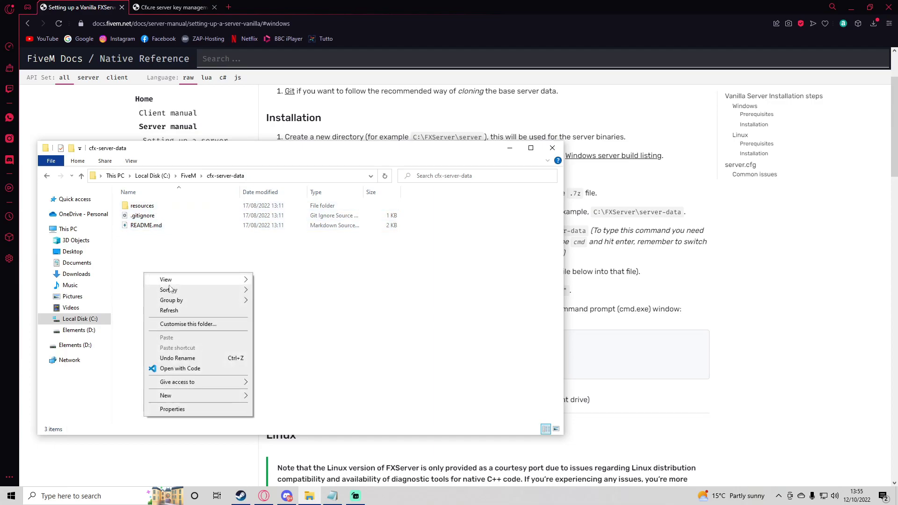
mouse_move(172, 397)
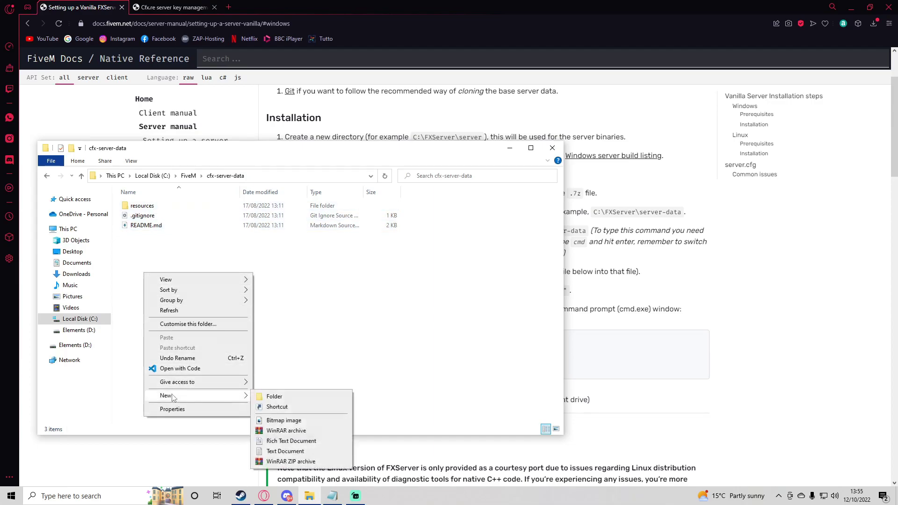
click(285, 451)
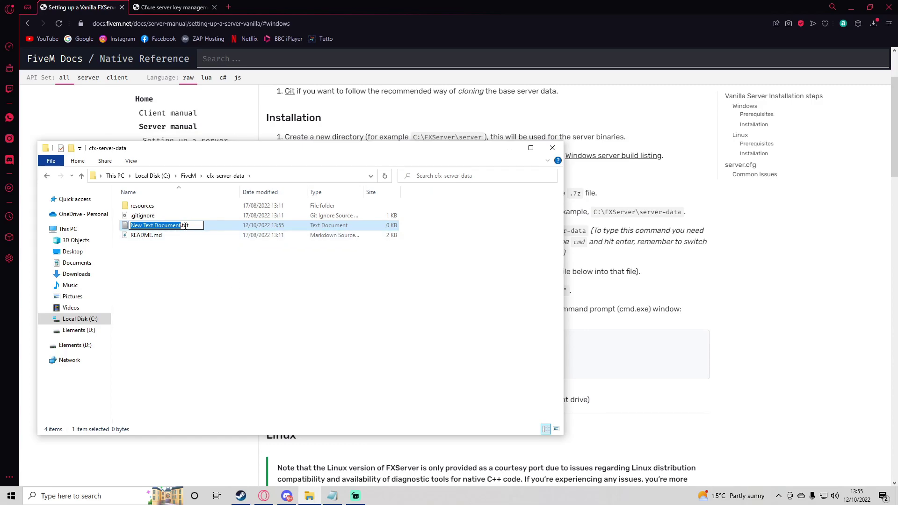
text(serv)
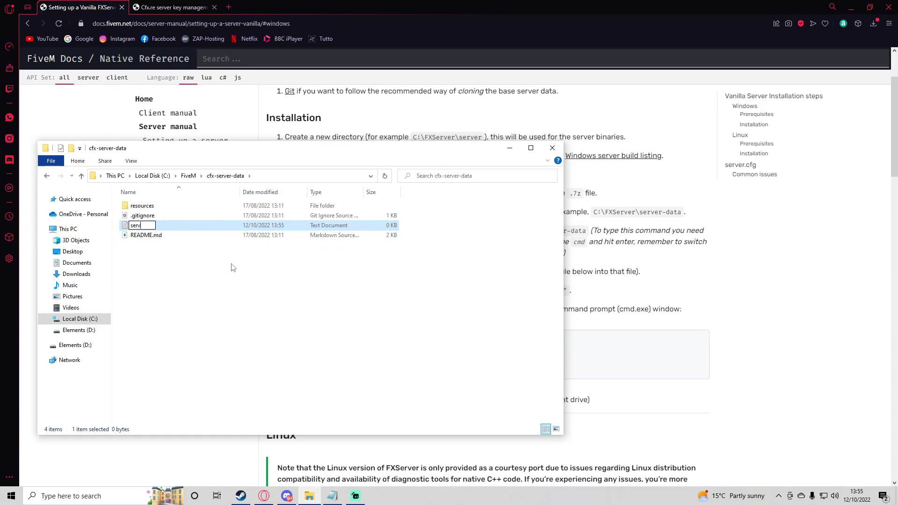
text(er.cfg)
key(Return)
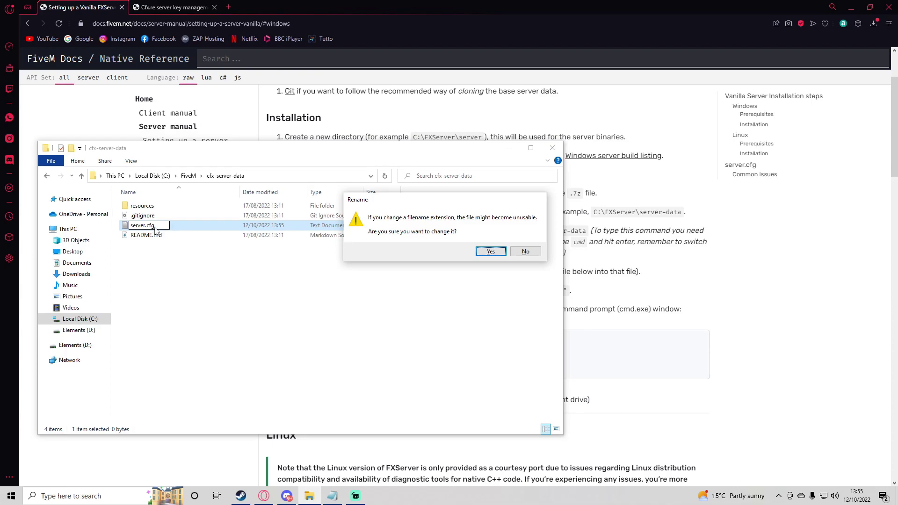
click(490, 251)
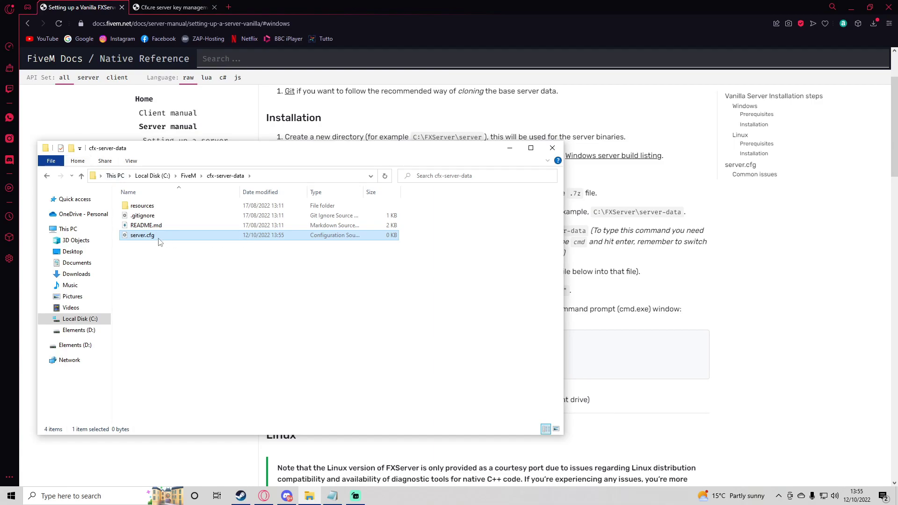
click(133, 161)
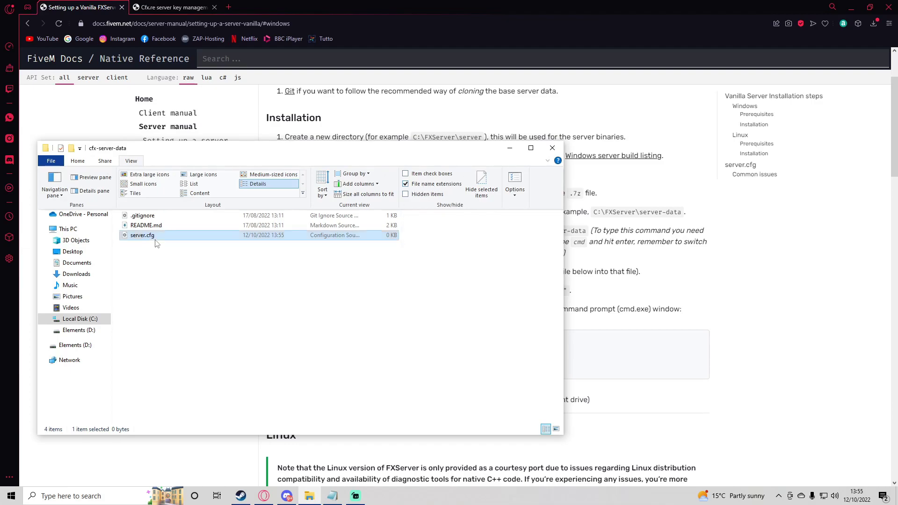
click(160, 226)
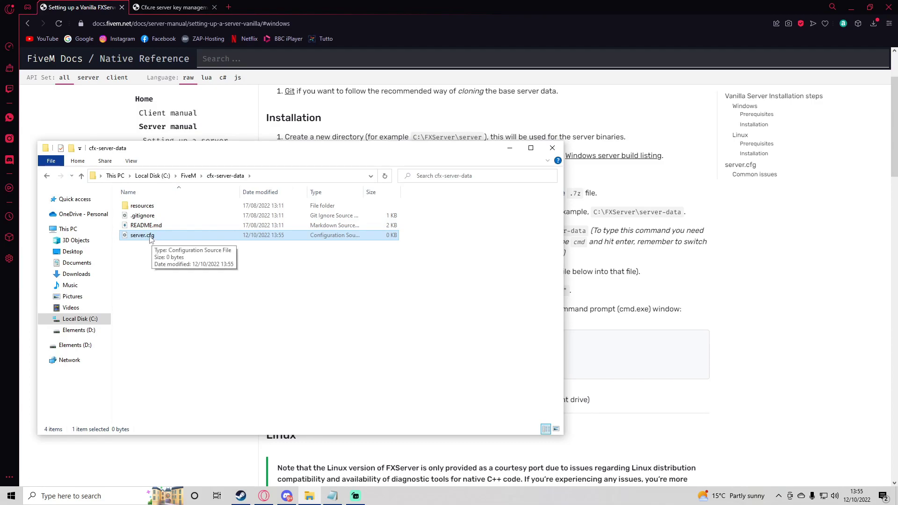
Return to the FiveM docs and highlight the step about creating server.cfg
click(588, 255)
scroll(588, 255, up, 1)
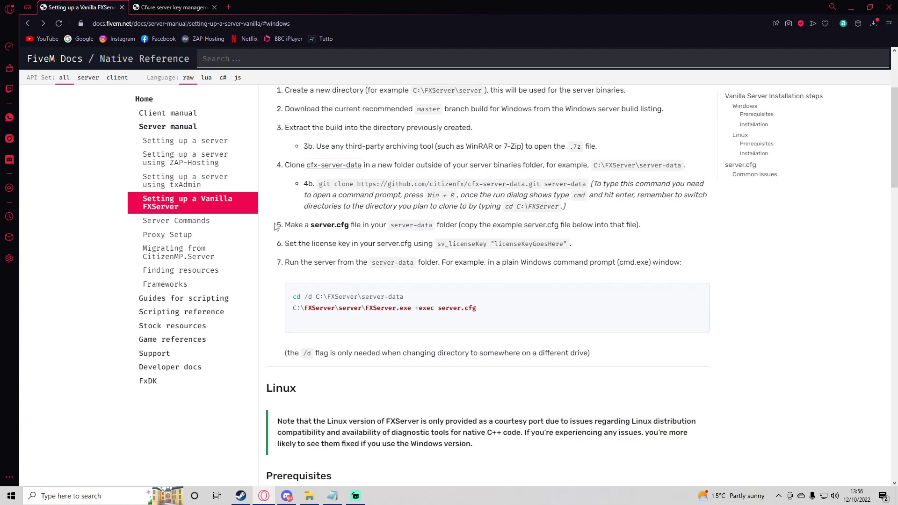
drag(279, 228, 367, 224)
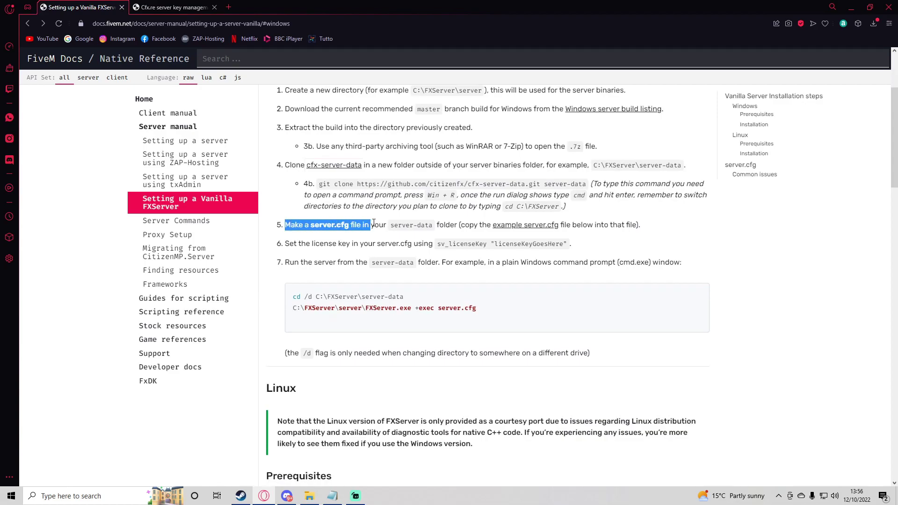
click(388, 227)
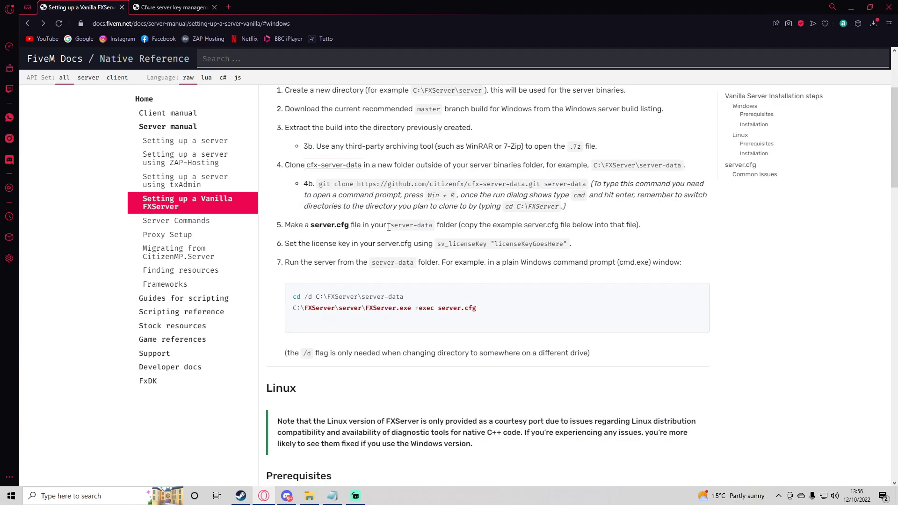
Select and copy the whole example server.cfg code block, down to the sv_licenseKey line
click(534, 229)
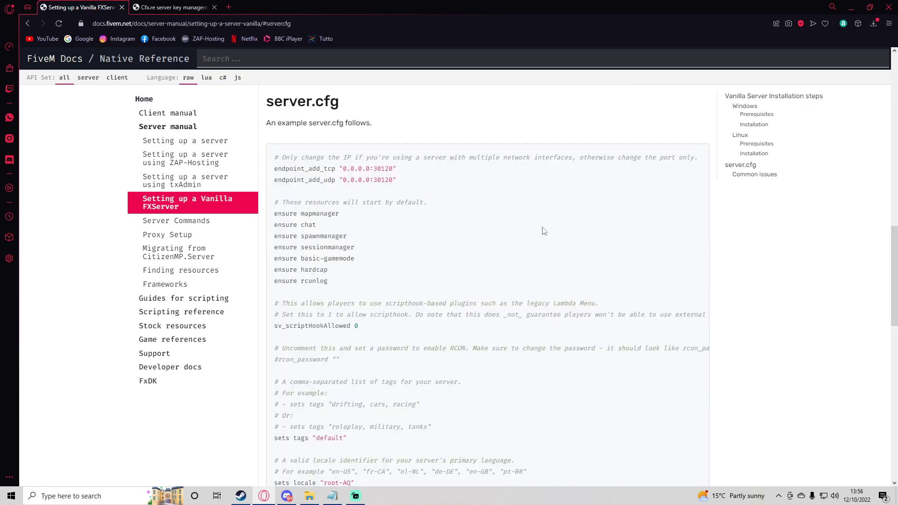
scroll(328, 205, down, 7)
scroll(374, 236, up, 7)
scroll(650, 191, down, 7)
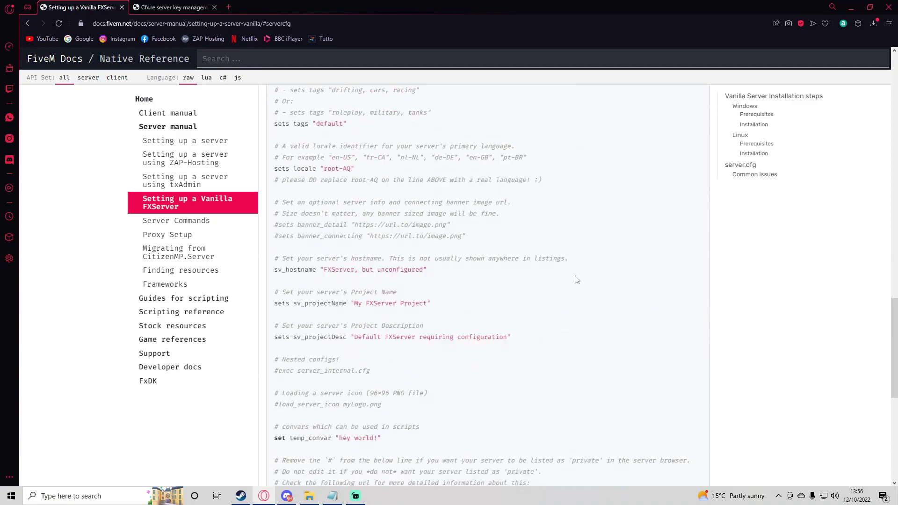
scroll(579, 280, up, 7)
drag(274, 158, 391, 371)
scroll(355, 225, down, 13)
scroll(398, 289, down, 1)
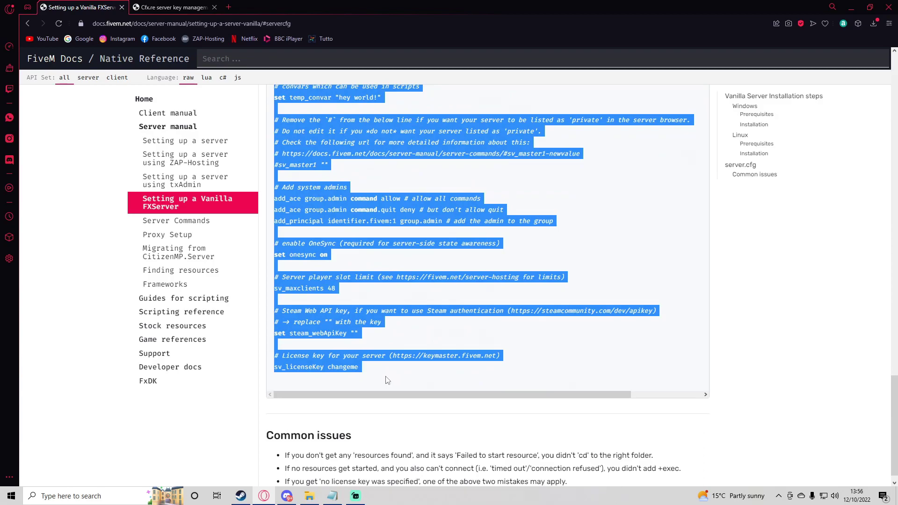
click(309, 497)
Open server.cfg in VS Code, trust the workspace, and paste in the example configuration
right_click(178, 234)
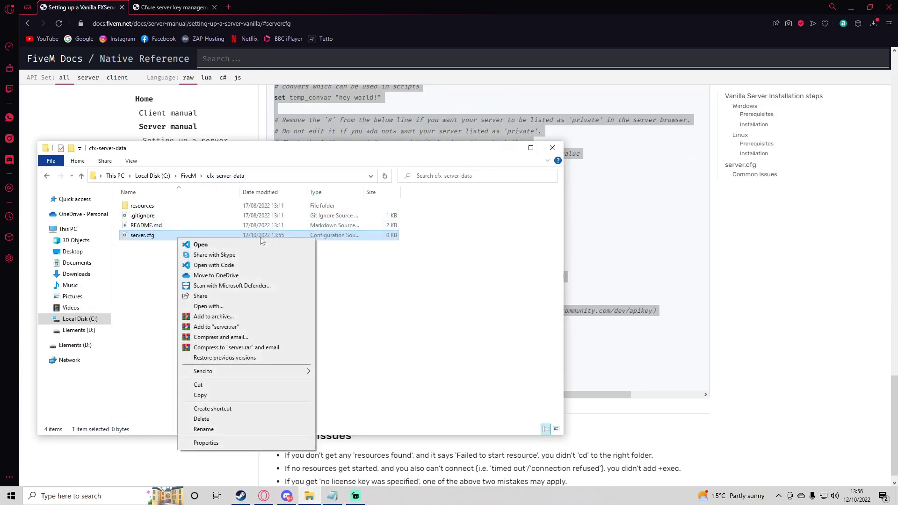
click(222, 264)
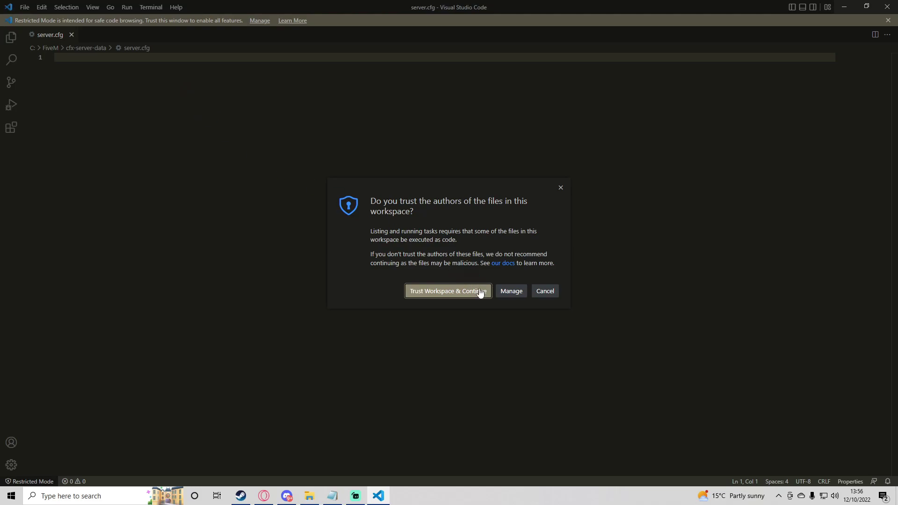
click(481, 292)
key(ctrl+v)
scroll(130, 160, up, 10)
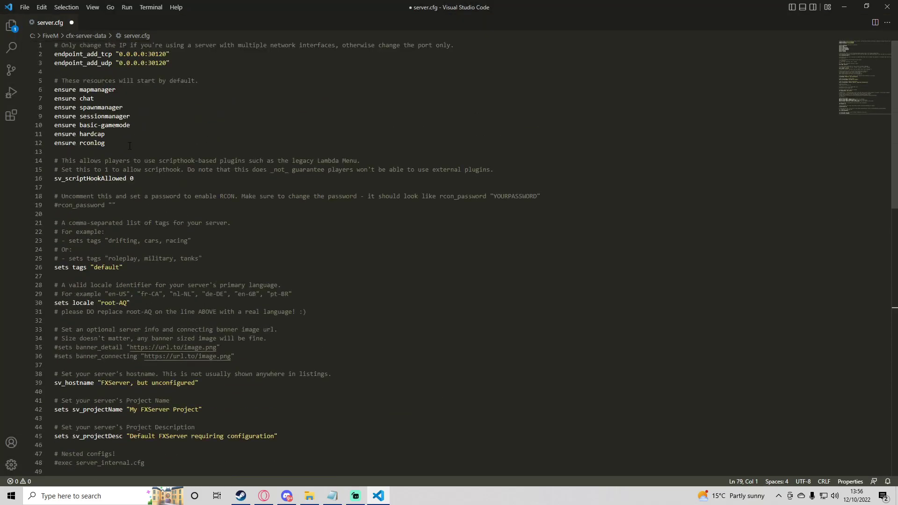
key(alt+Tab)
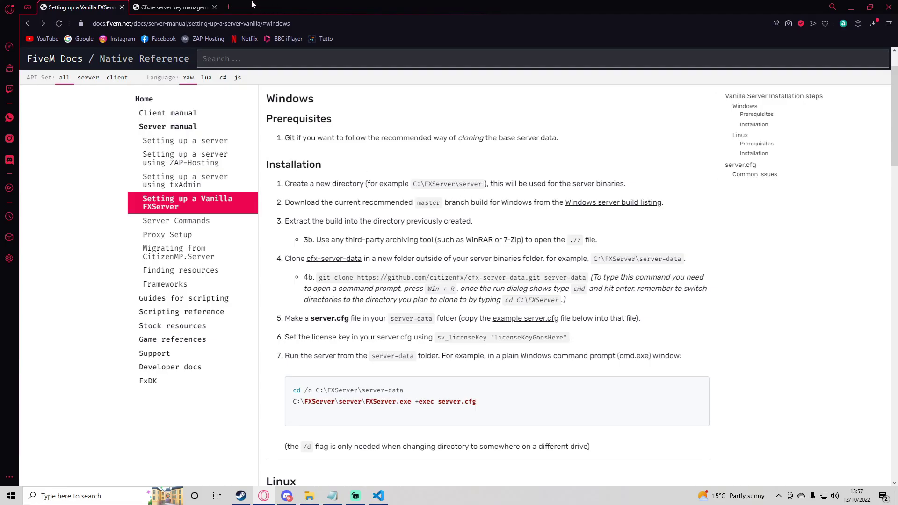
Start a new server registration named Alfa_Windows_vanilla_homehosted and look up the public IPv4 address
click(173, 7)
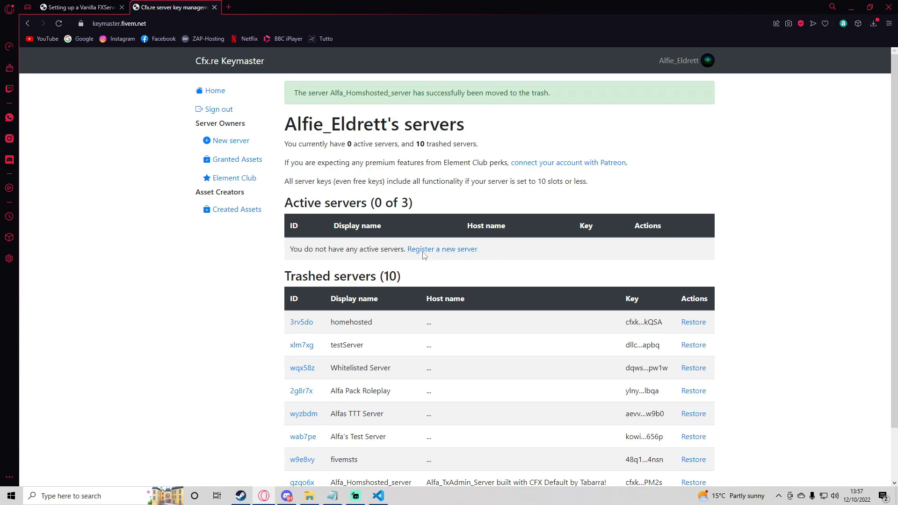
click(445, 250)
click(364, 134)
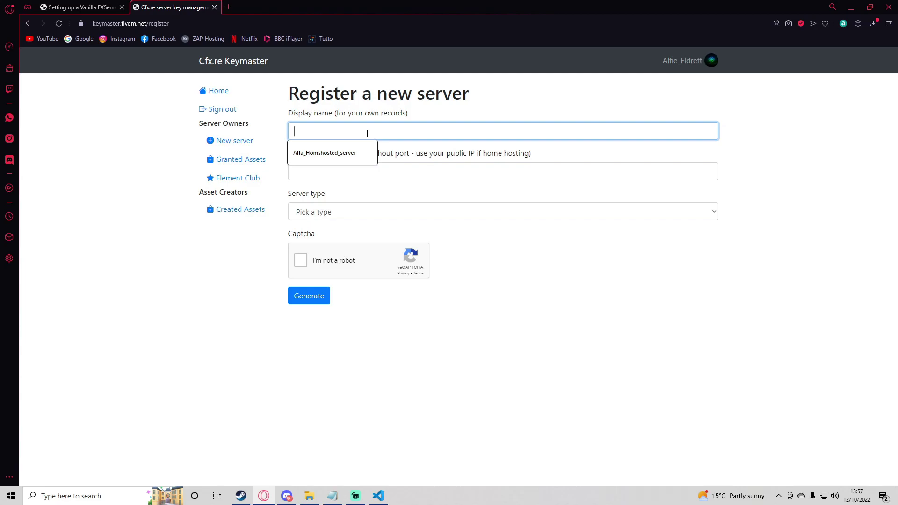
text(Alfa_Windows_vanilla_h)
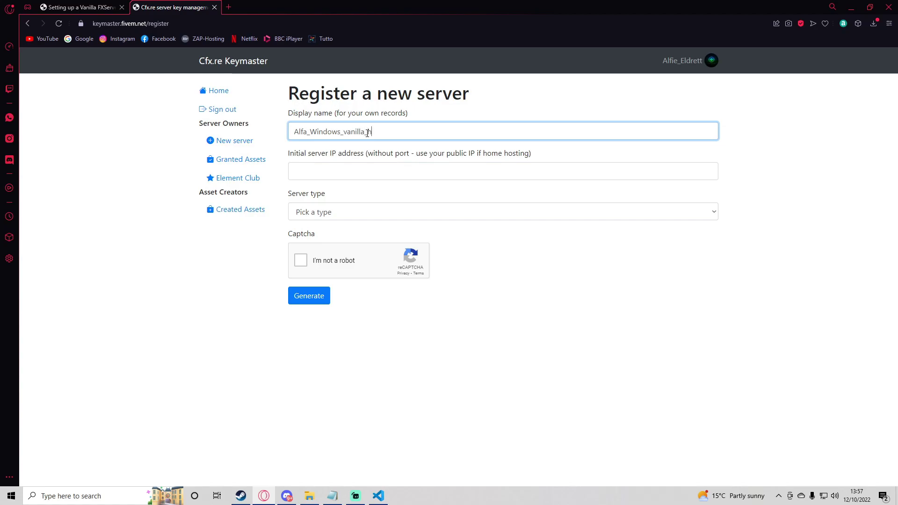
text(omehosted)
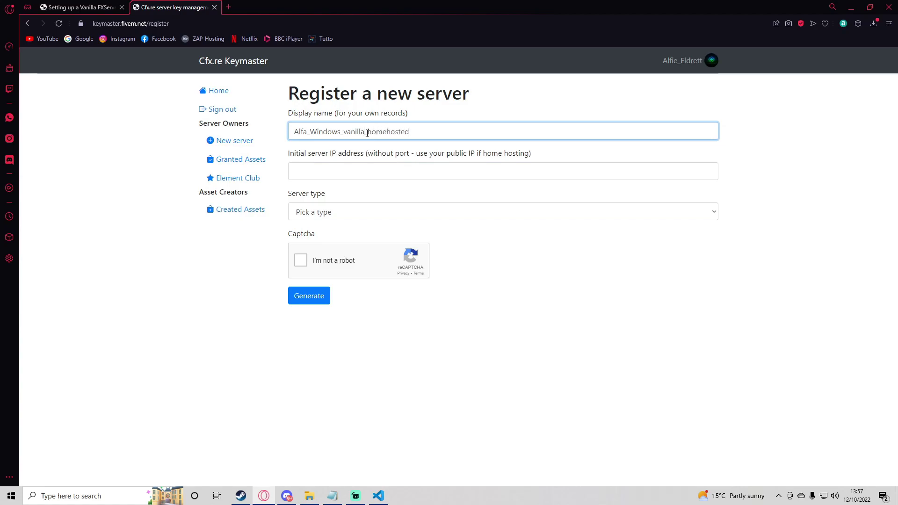
click(340, 164)
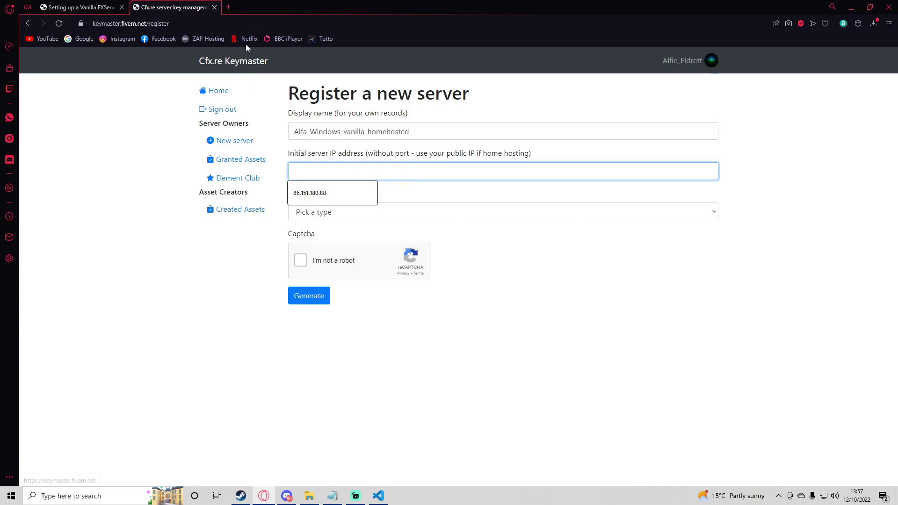
click(229, 7)
text(whats )
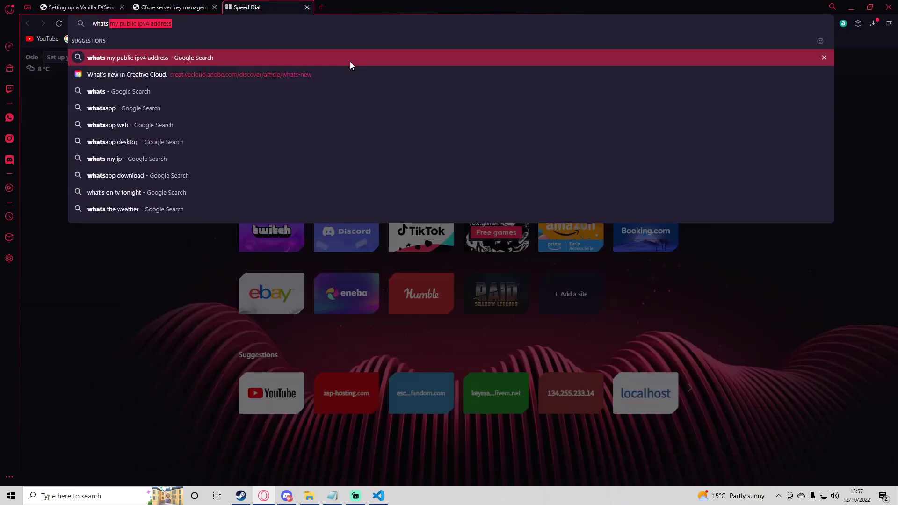
text(my public)
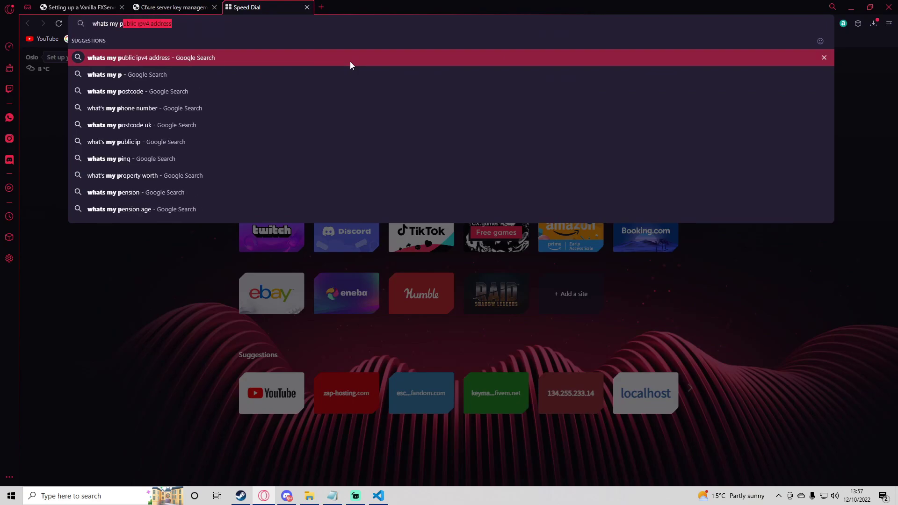
text( ipv4 ad)
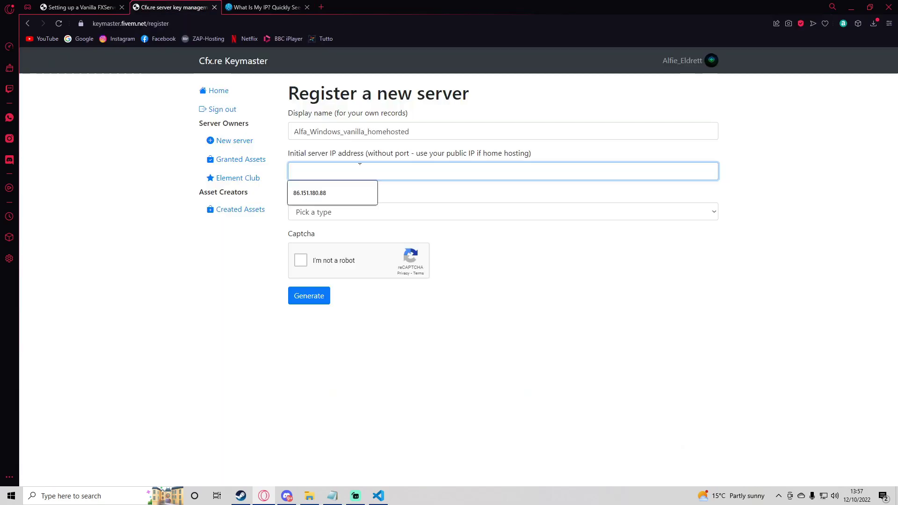
Set server type Other/Home hosted, provider 'home hosted', pass reCAPTCHA and generate the key
click(338, 215)
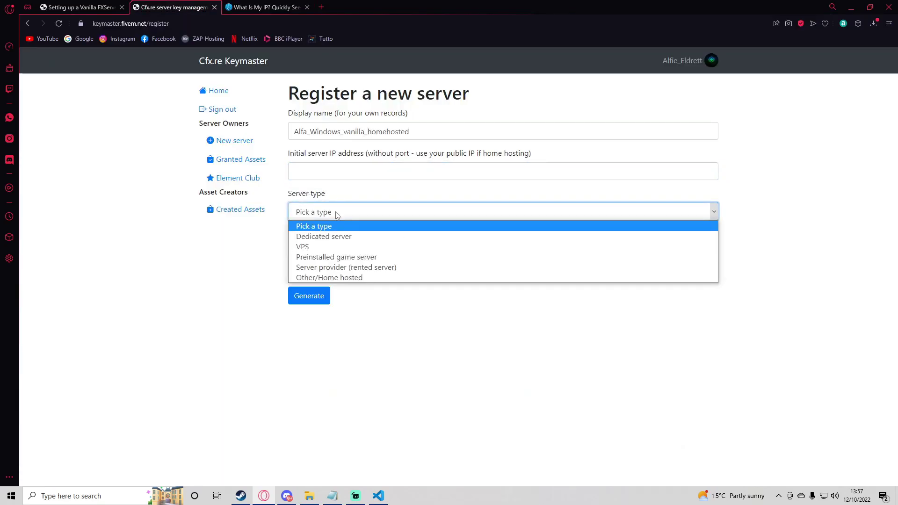
click(325, 278)
click(331, 251)
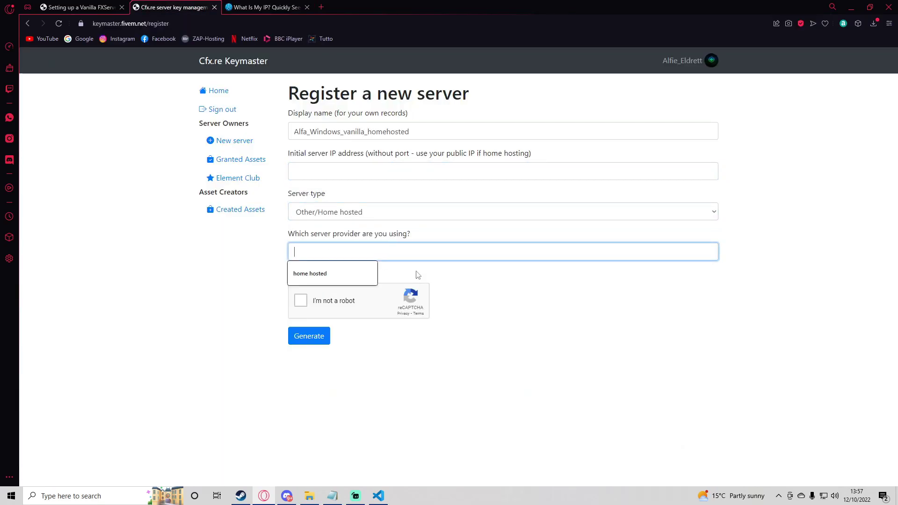
text(hosm)
key(BackSpace)
key(BackSpace)
text(m)
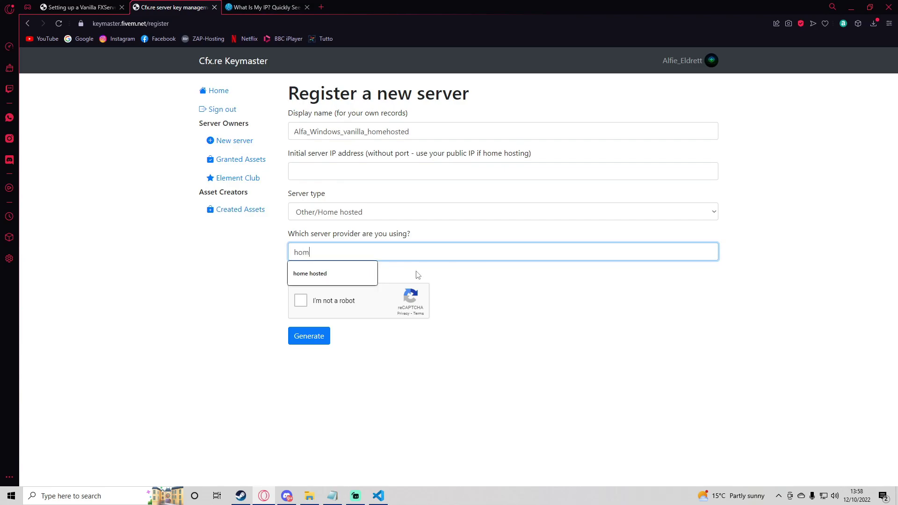
text(e hosted)
click(300, 301)
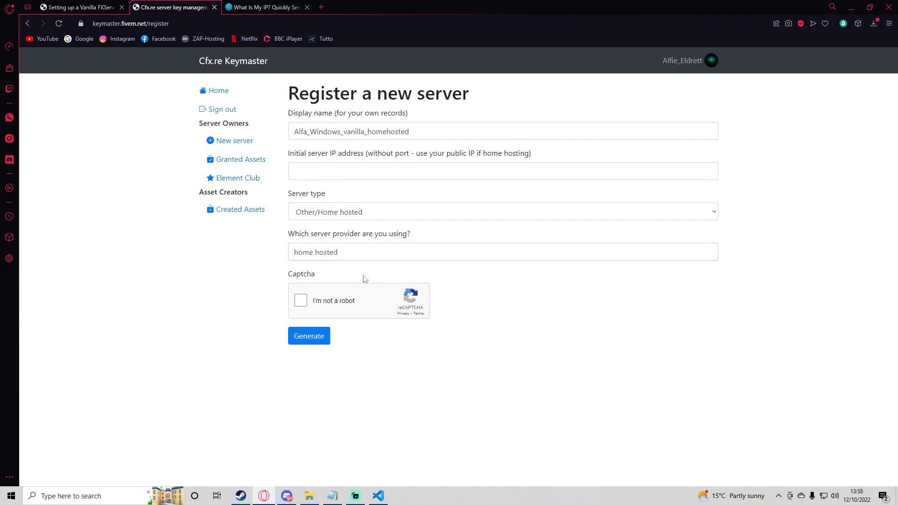
click(305, 337)
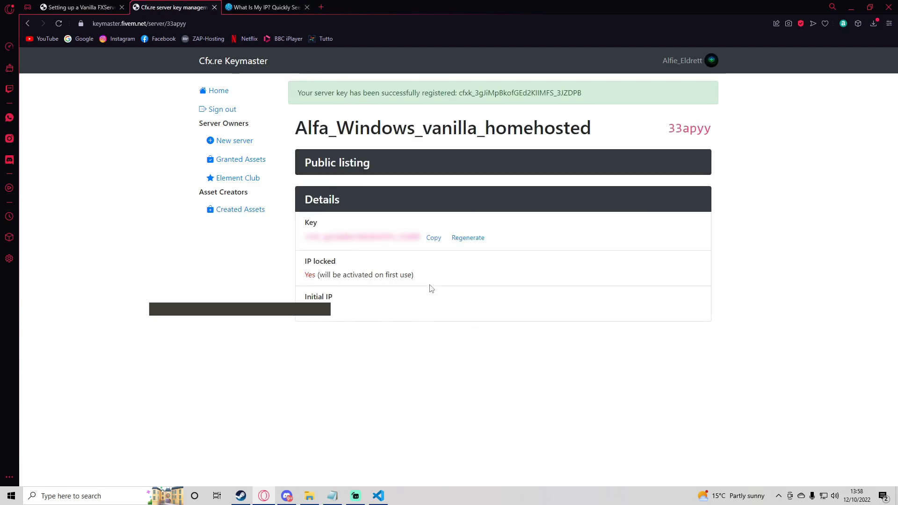
Copy the generated server key and scroll server.cfg down to the sv_licenseKey line
click(434, 238)
click(378, 496)
click(323, 180)
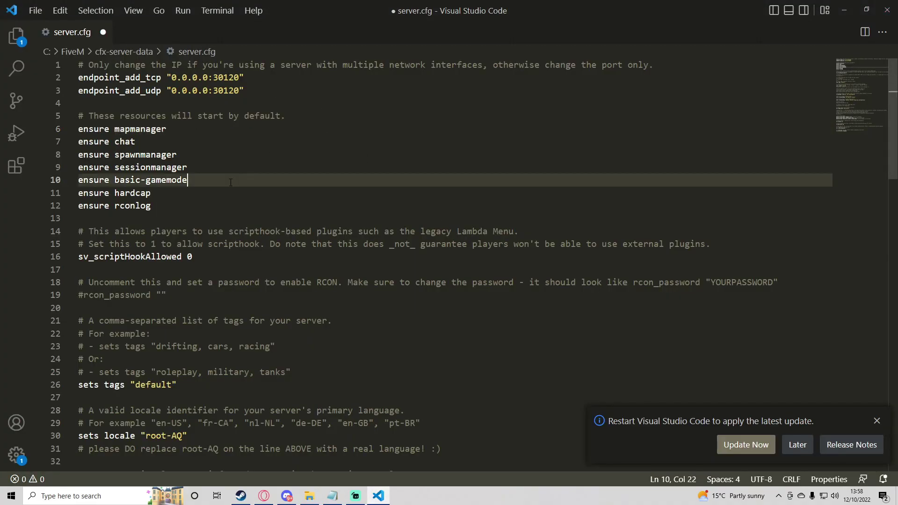
scroll(323, 175, down, 4)
scroll(323, 174, down, 6)
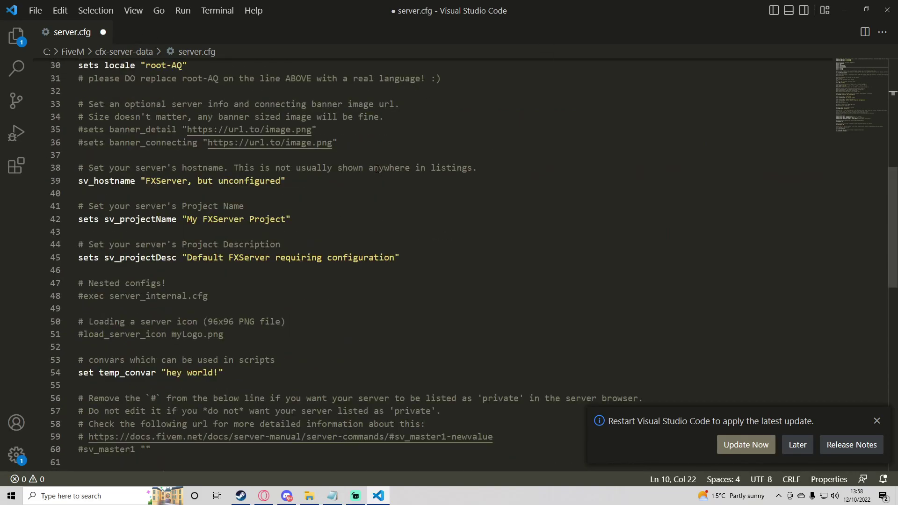
scroll(224, 200, up, 10)
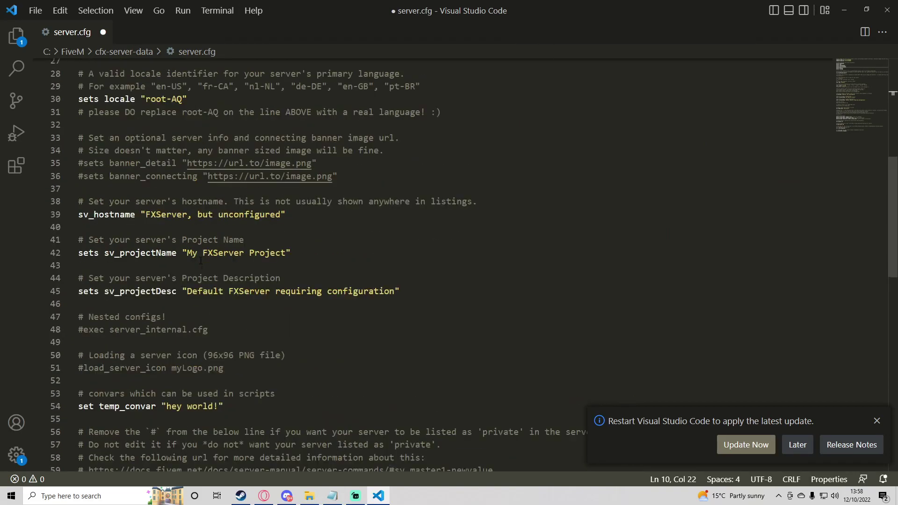
scroll(215, 228, down, 18)
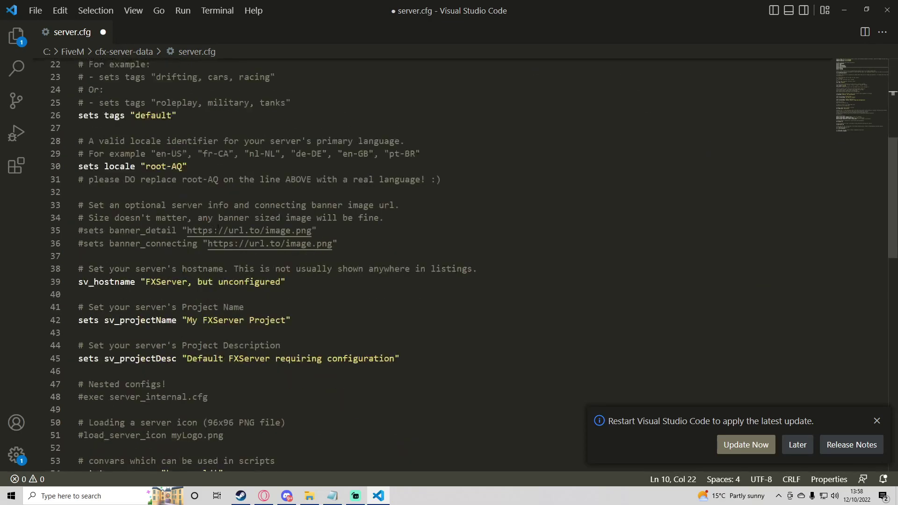
scroll(220, 232, up, 1)
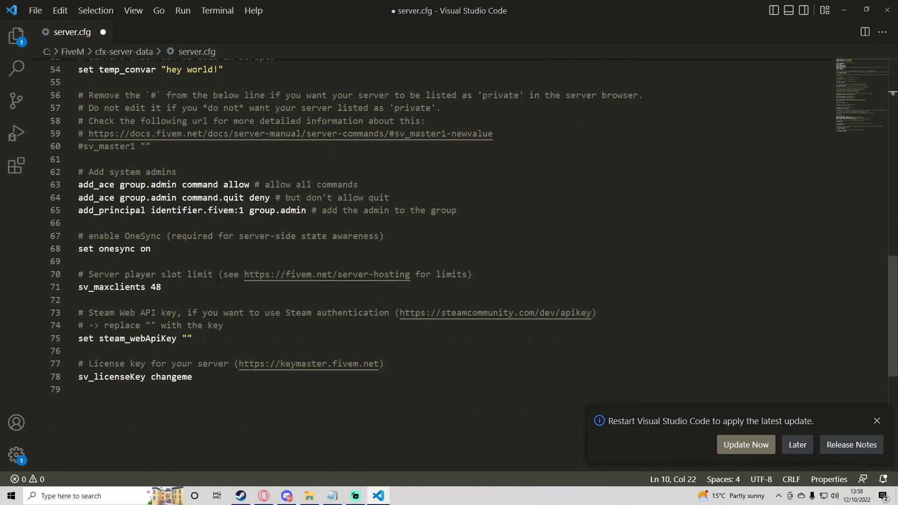
scroll(149, 295, down, 2)
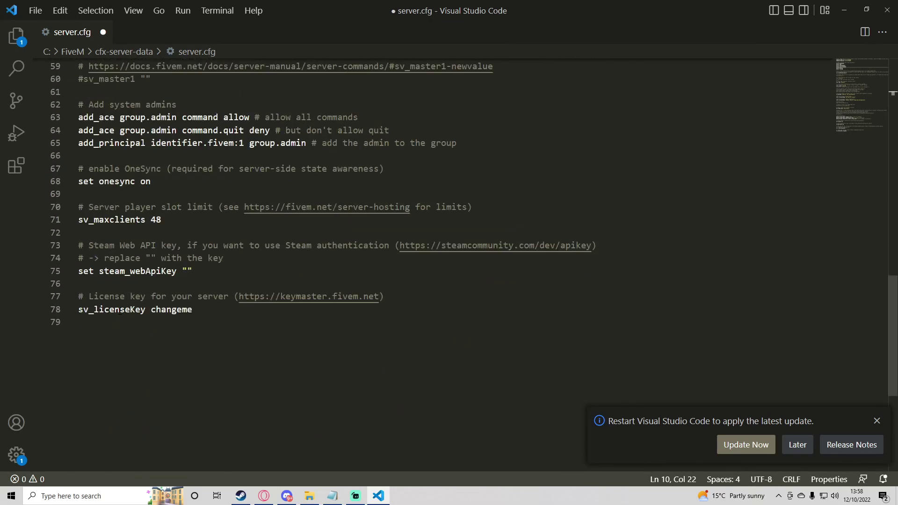
Replace changeme on line 78 with the pasted server key and save server.cfg
drag(153, 311, 193, 310)
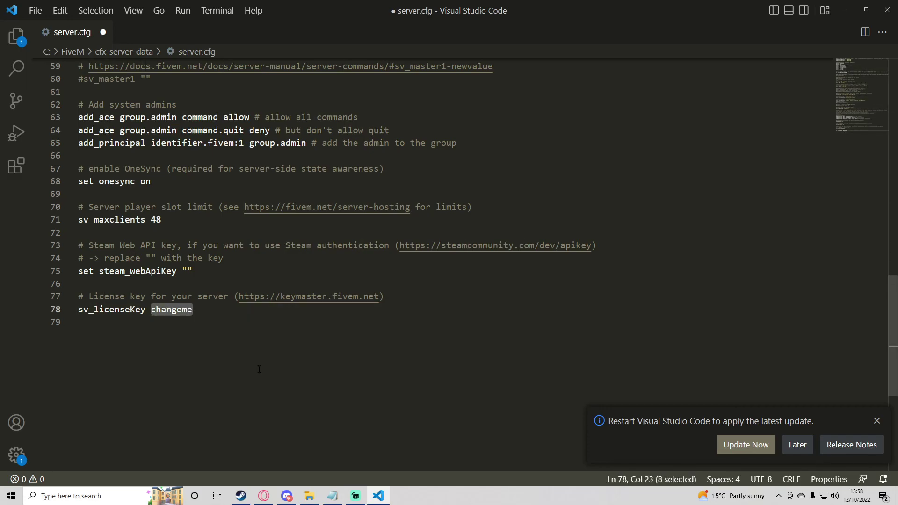
text(")
key(BackSpace)
key(ctrl+v)
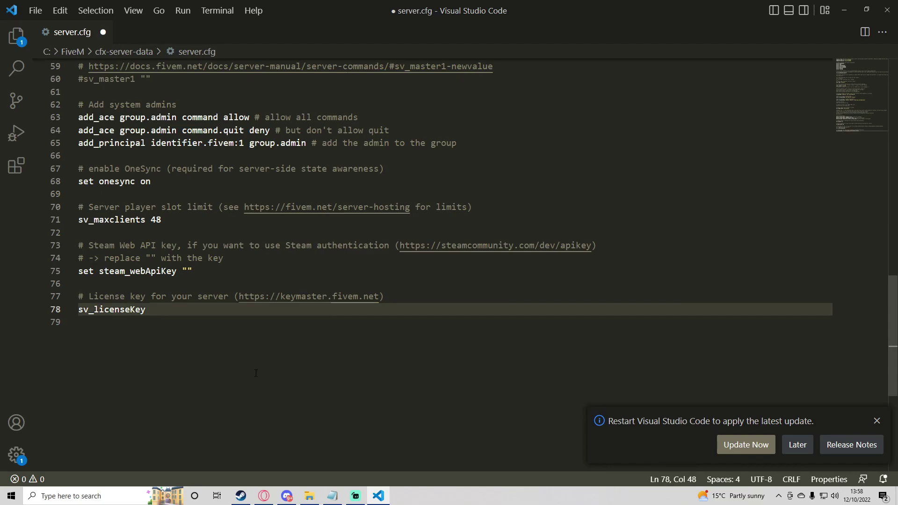
key(ctrl+s)
click(369, 283)
scroll(369, 282, up, 9)
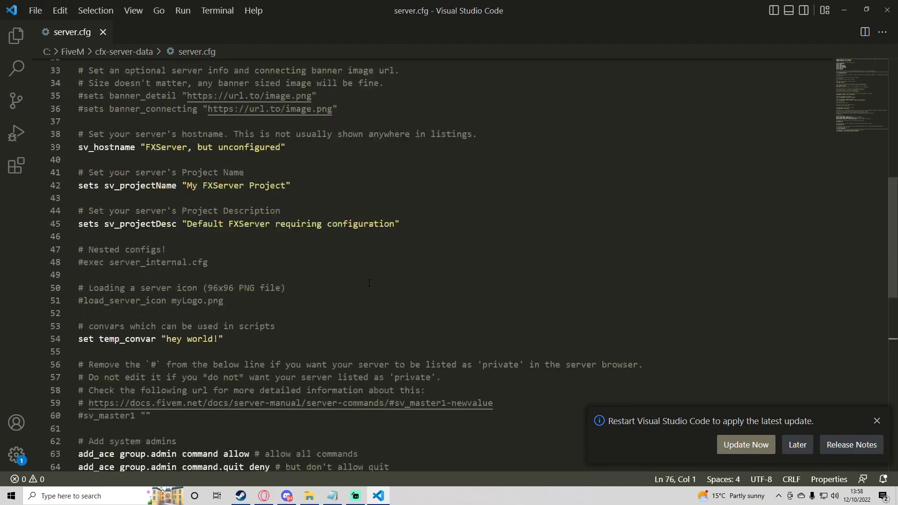
scroll(369, 283, up, 11)
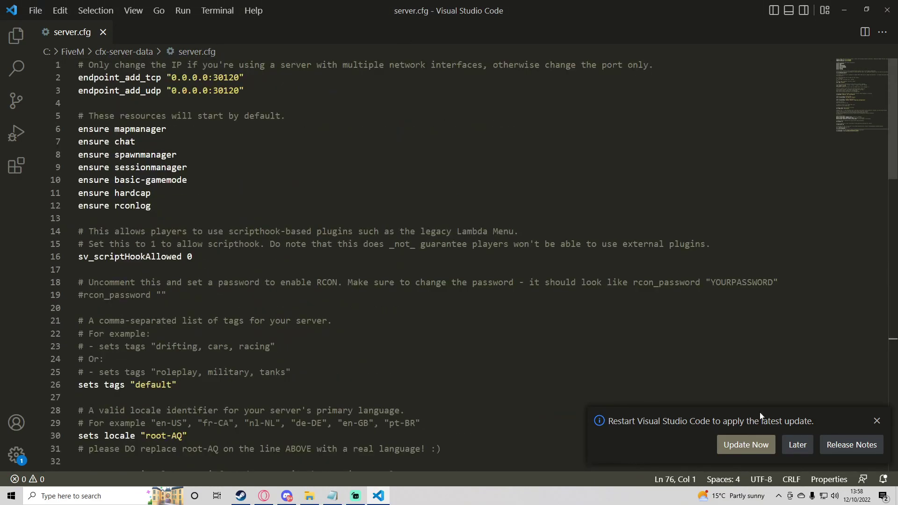
click(875, 421)
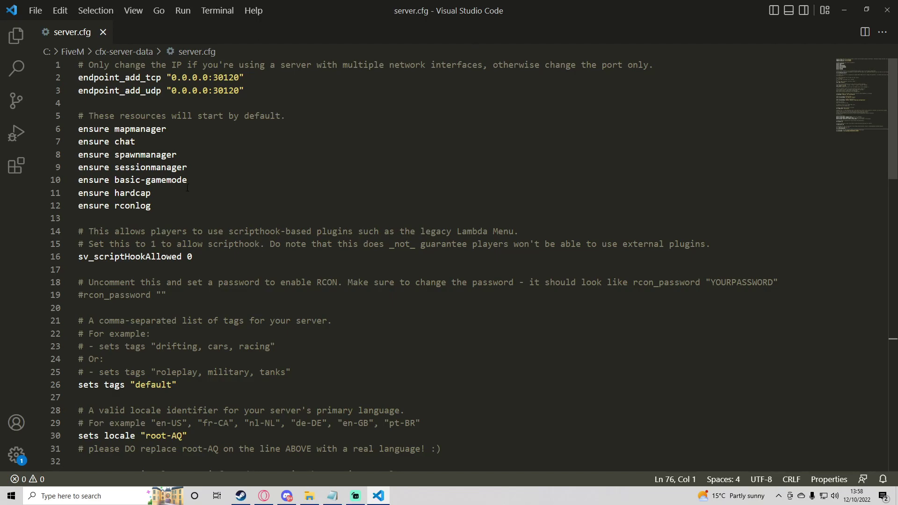
click(227, 260)
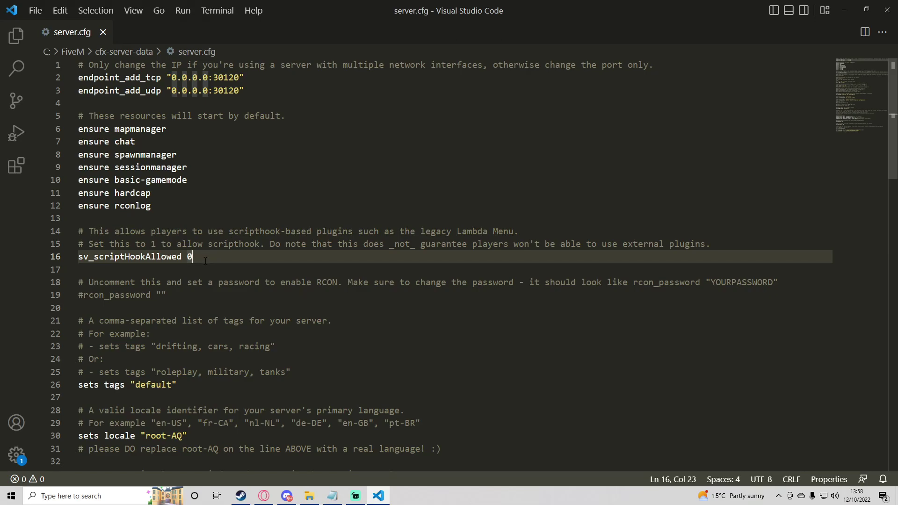
scroll(198, 260, down, 4)
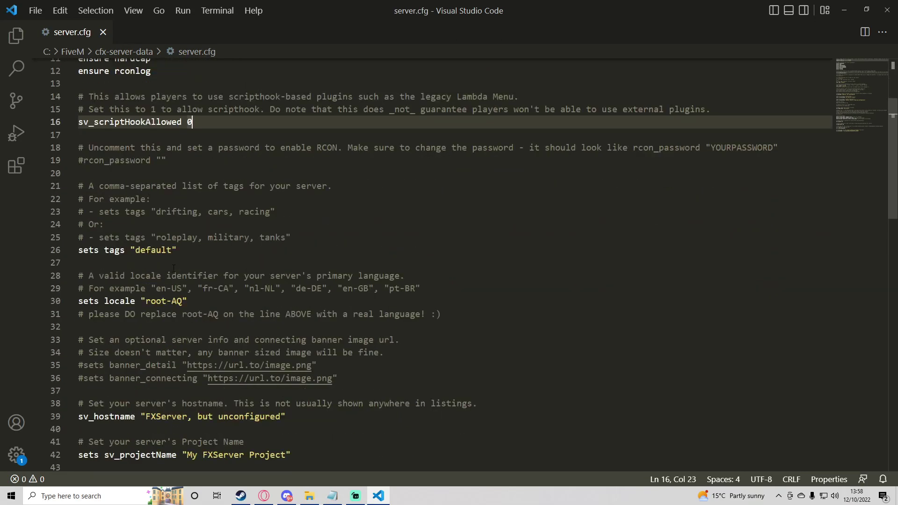
click(146, 237)
drag(136, 250, 173, 249)
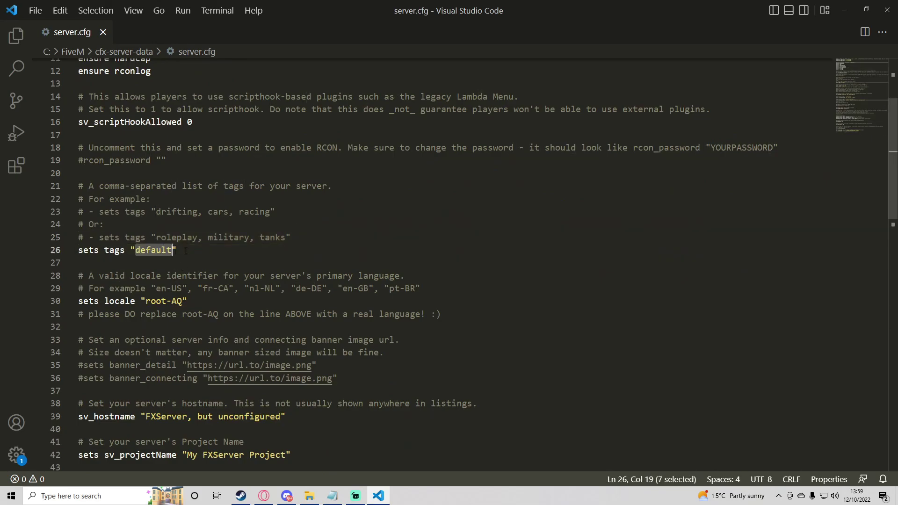
click(214, 237)
drag(120, 199, 203, 212)
click(185, 248)
double_click(154, 250)
click(167, 250)
scroll(167, 250, down, 3)
scroll(167, 249, up, 2)
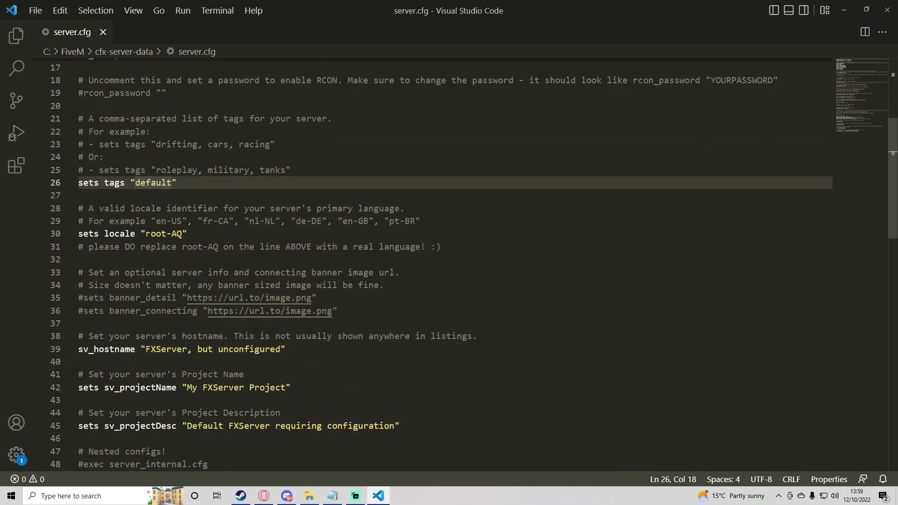
double_click(143, 233)
drag(146, 233, 188, 234)
click(190, 234)
double_click(191, 226)
key(Left)
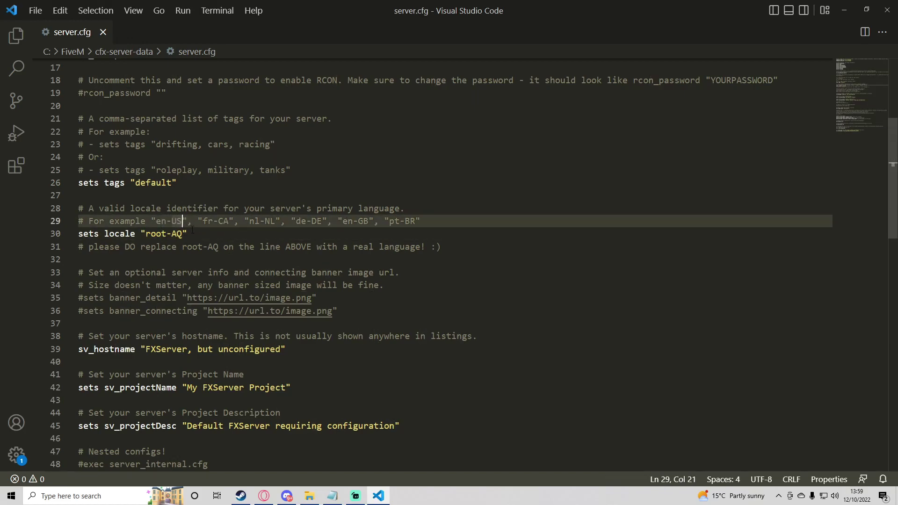
drag(274, 221, 369, 221)
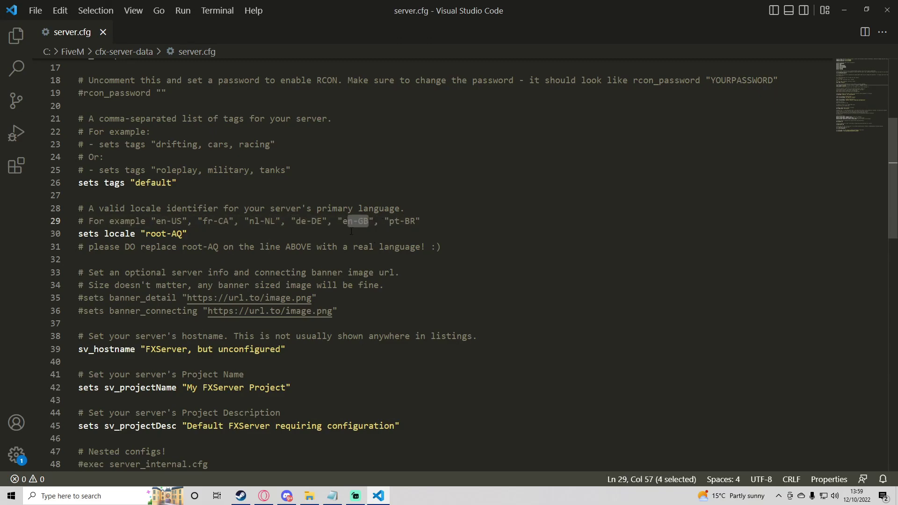
key(Down)
key(Up)
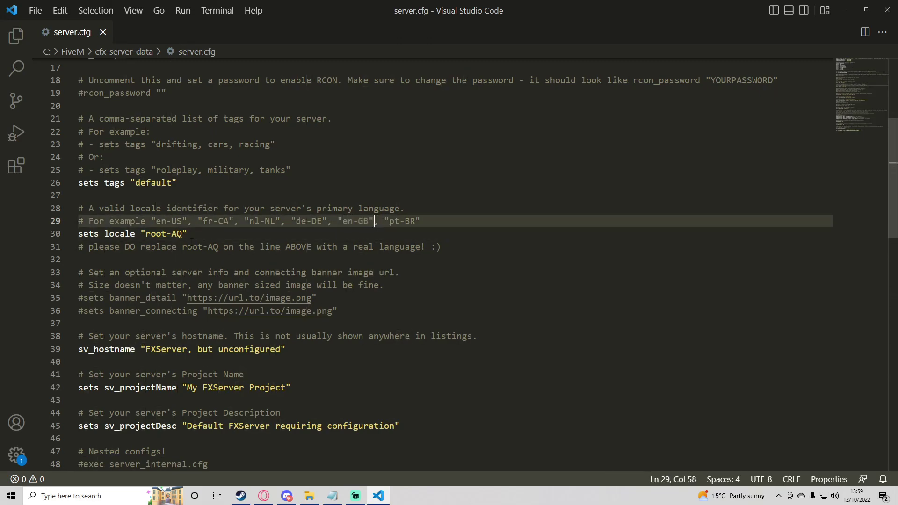
drag(187, 233, 141, 233)
click(147, 234)
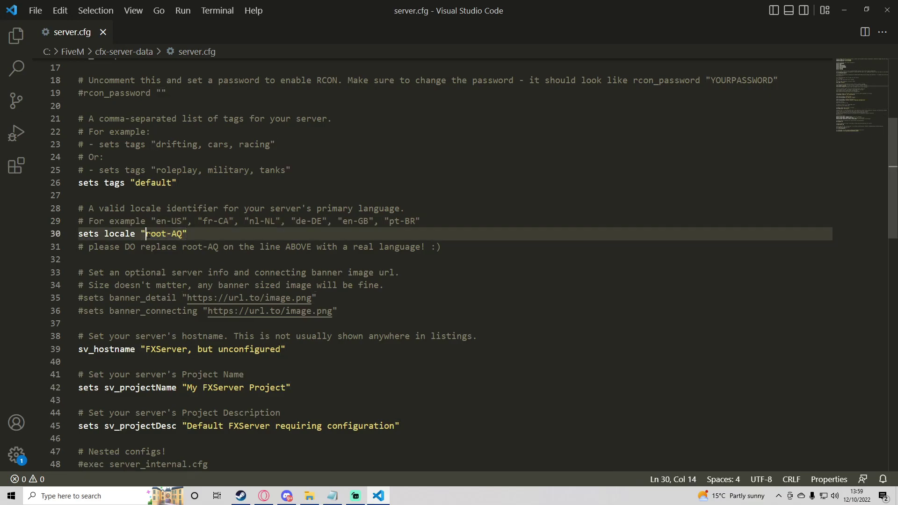
scroll(151, 238, down, 2)
click(145, 282)
Set sv_hostname to 'Alfas Windows Vanilla Server' and sv_projectName to 'Alfas server'
drag(146, 281, 279, 282)
text(Al)
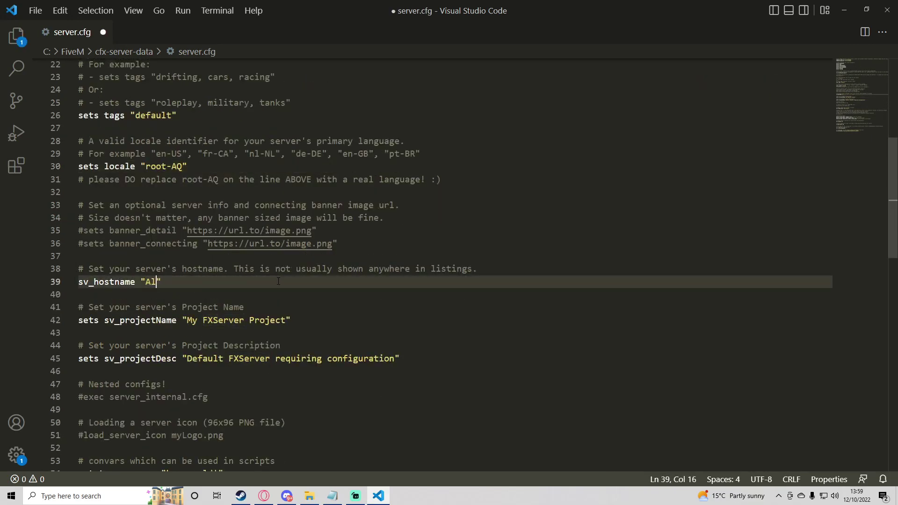
text(fas Windows Vanilla Server)
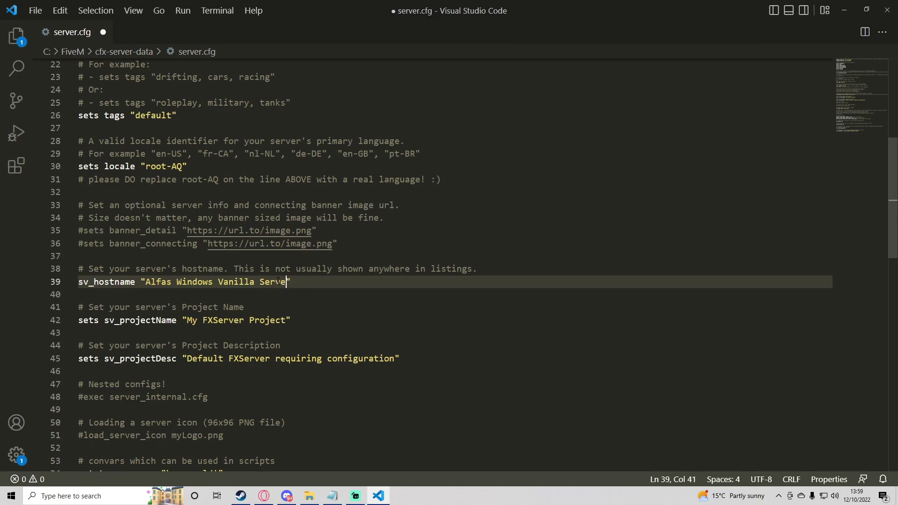
scroll(261, 276, down, 1)
click(203, 287)
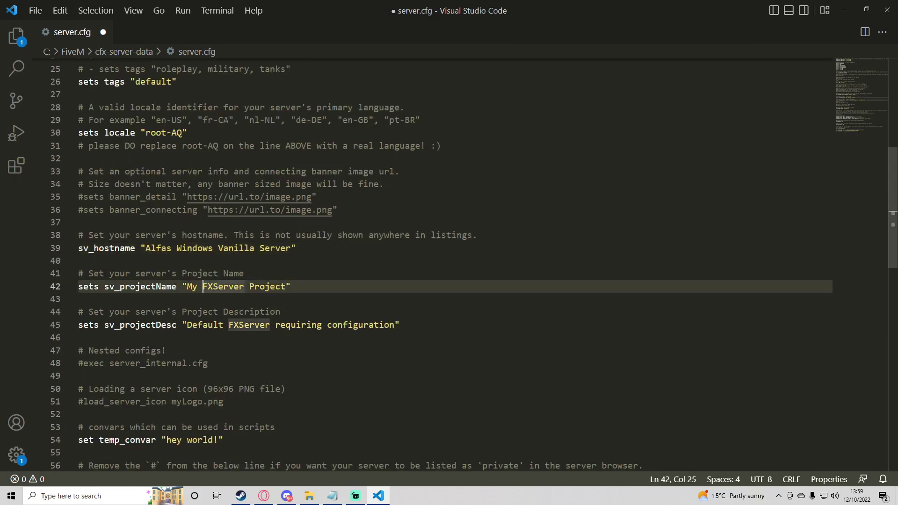
drag(187, 286, 286, 286)
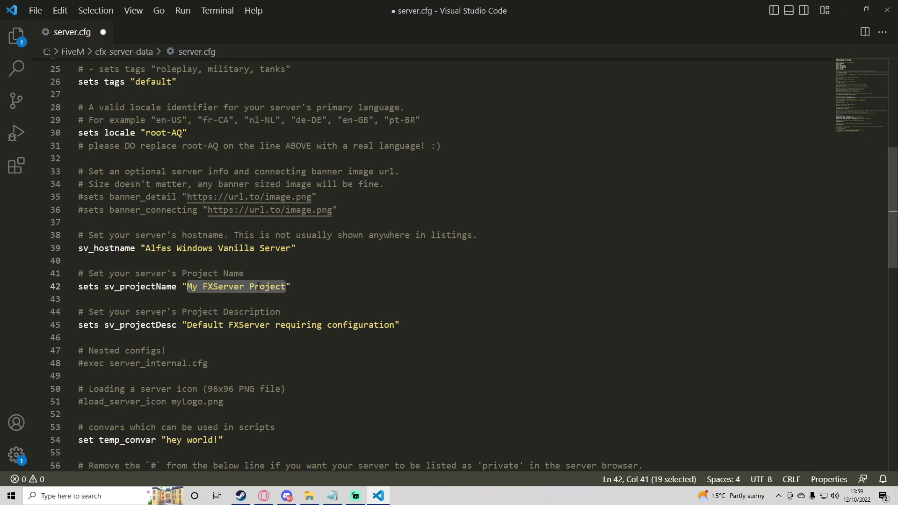
text(Alfas ser)
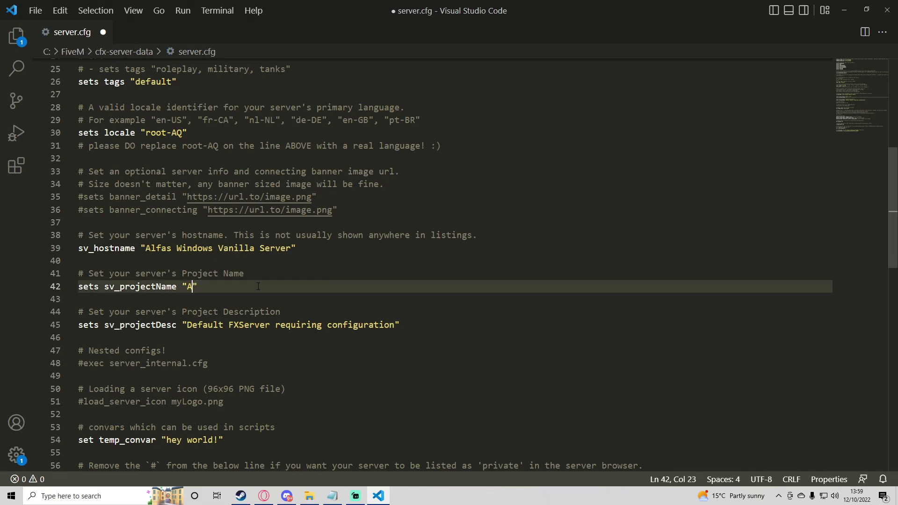
text(ver)
Set sv_projectDesc to 'A home hosted server by Alfa' and save server.cfg
scroll(200, 322, down, 1)
drag(183, 294, 283, 291)
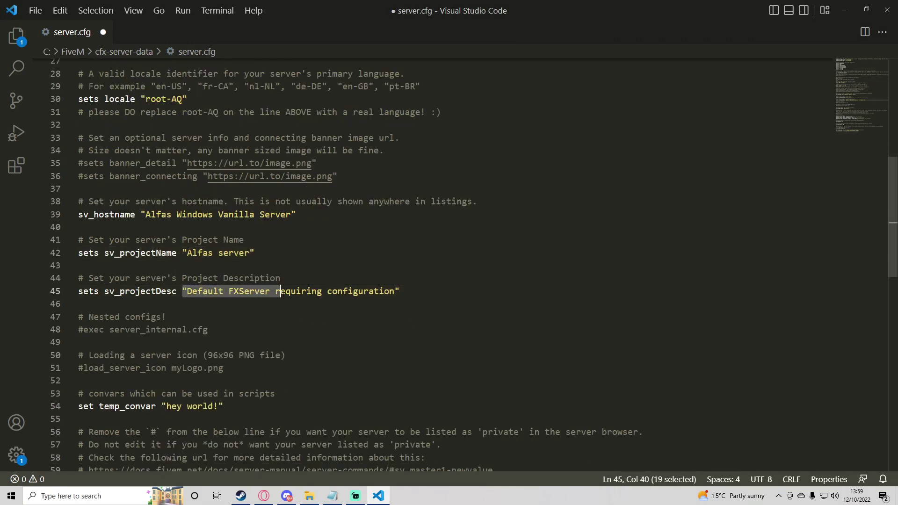
click(322, 290)
click(187, 291)
drag(187, 291, 401, 301)
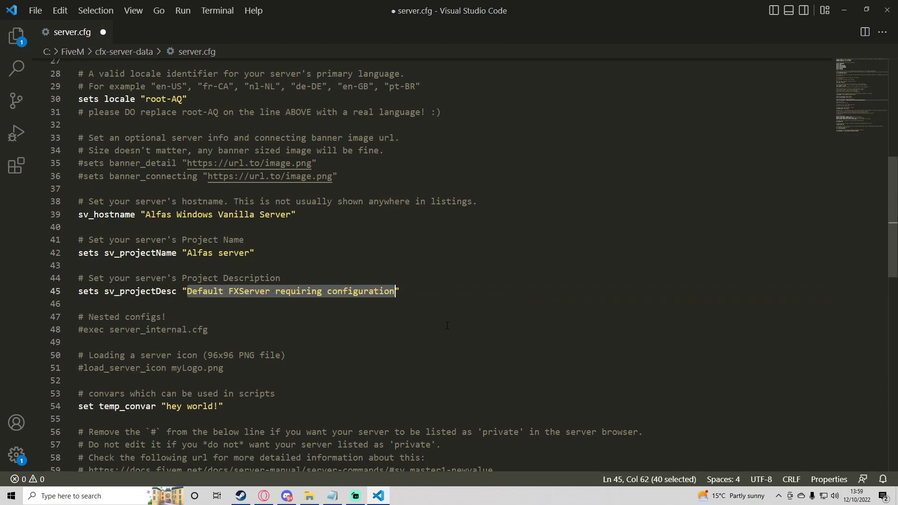
text(A home hosted server by aA)
key(BackSpace)
key(BackSpace)
text(Alfa)
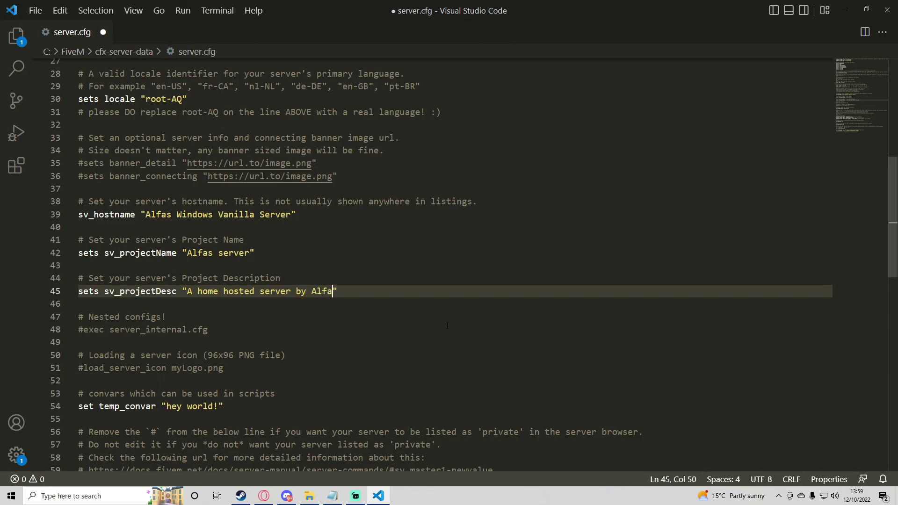
scroll(348, 237, up, 2)
click(348, 237)
key(ctrl+s)
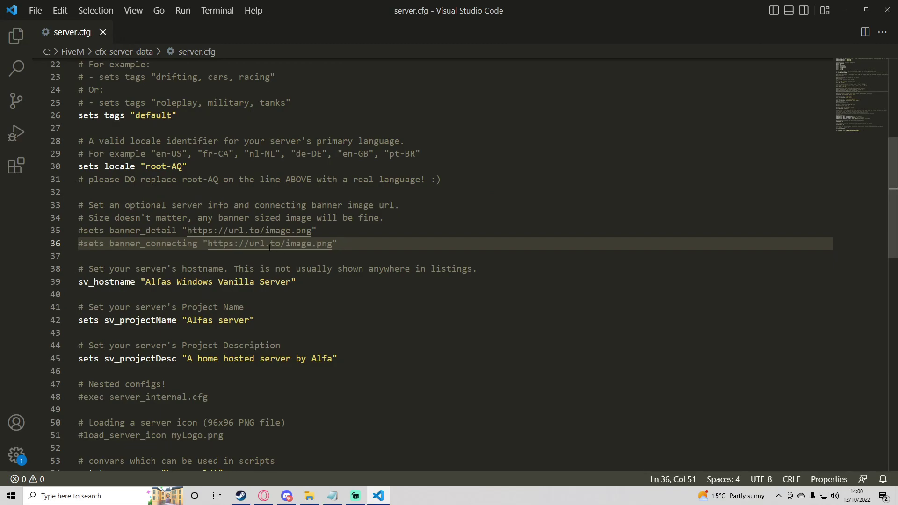
Close VS Code, minimize the browser and go up to the C:\FiveM folder
click(883, 13)
click(844, 7)
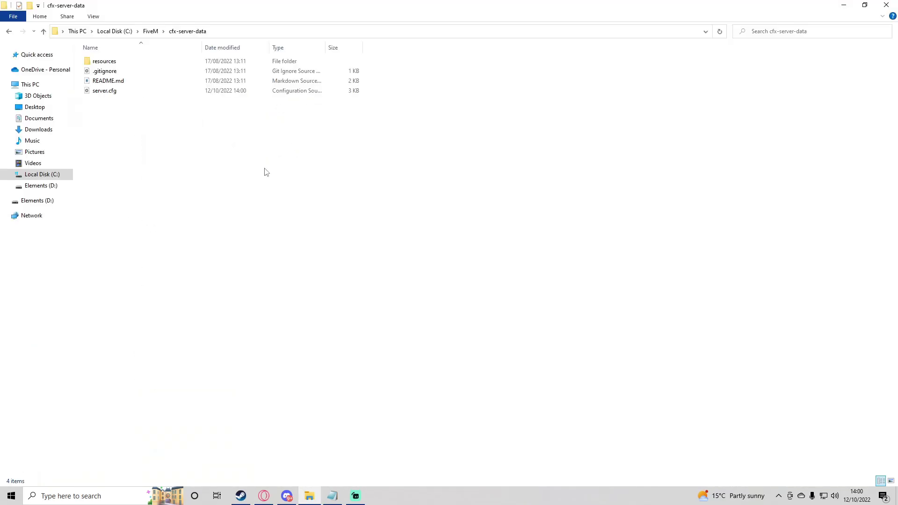
click(151, 31)
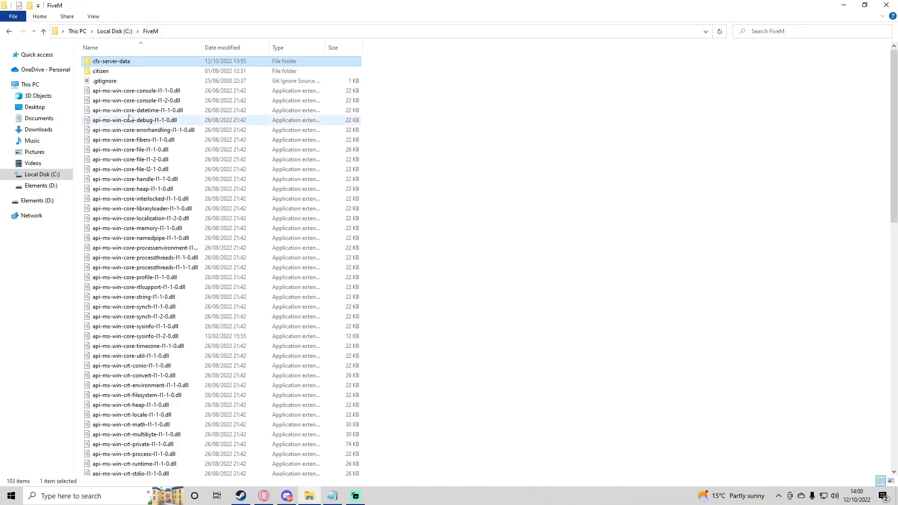
click(429, 150)
scroll(140, 93, down, 4)
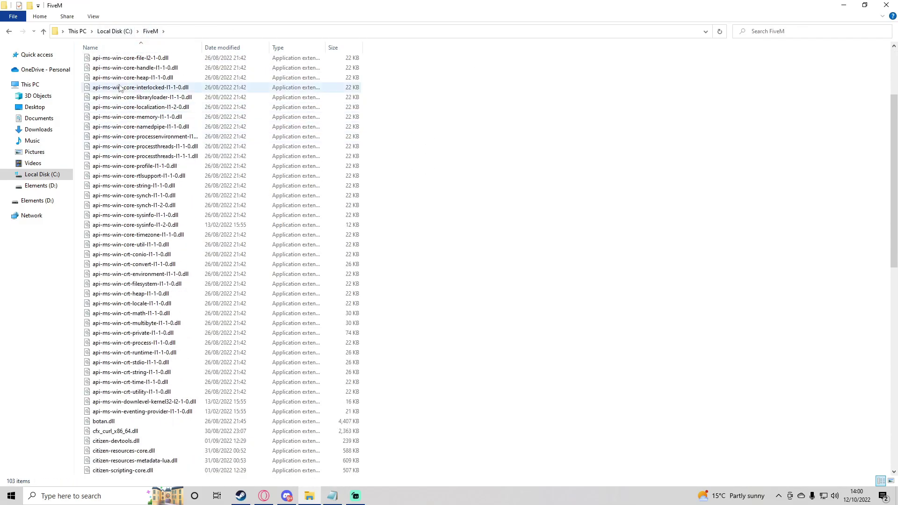
scroll(403, 225, down, 12)
Create a new text document in FiveM named serverstarter.bat, accepting the extension change
right_click(396, 265)
mouse_move(435, 388)
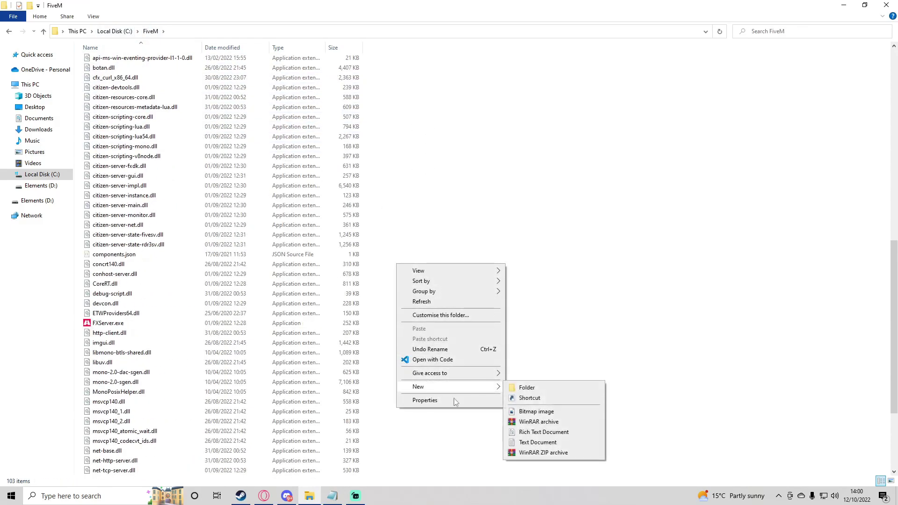
click(538, 442)
click(436, 383)
click(149, 442)
key(ctrl+a)
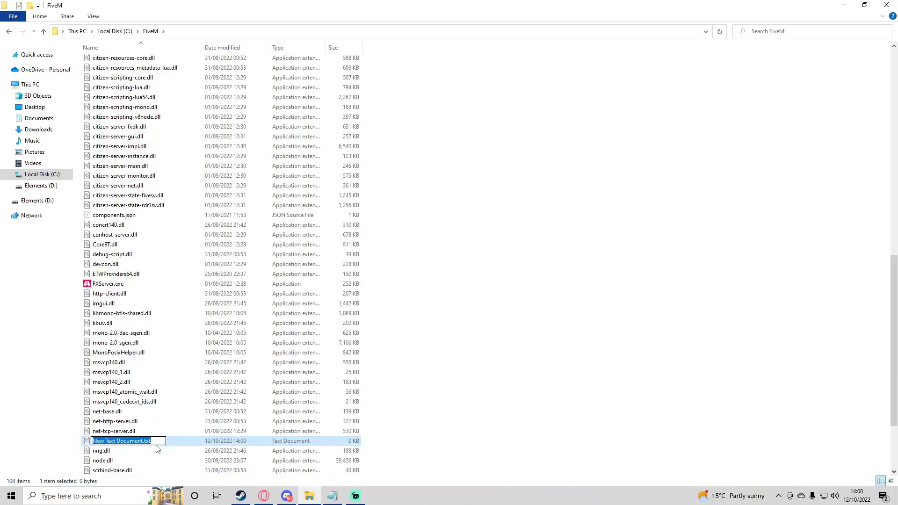
text(se)
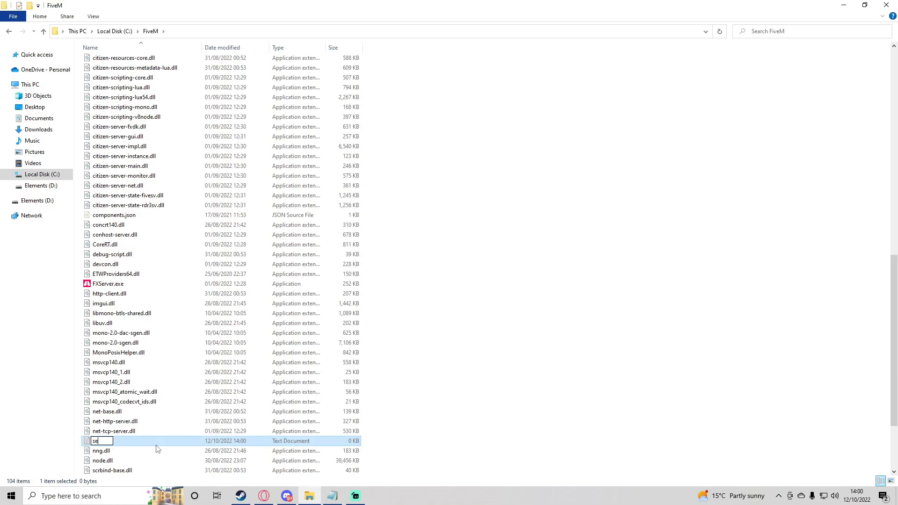
text(rverstarter.bat)
key(Return)
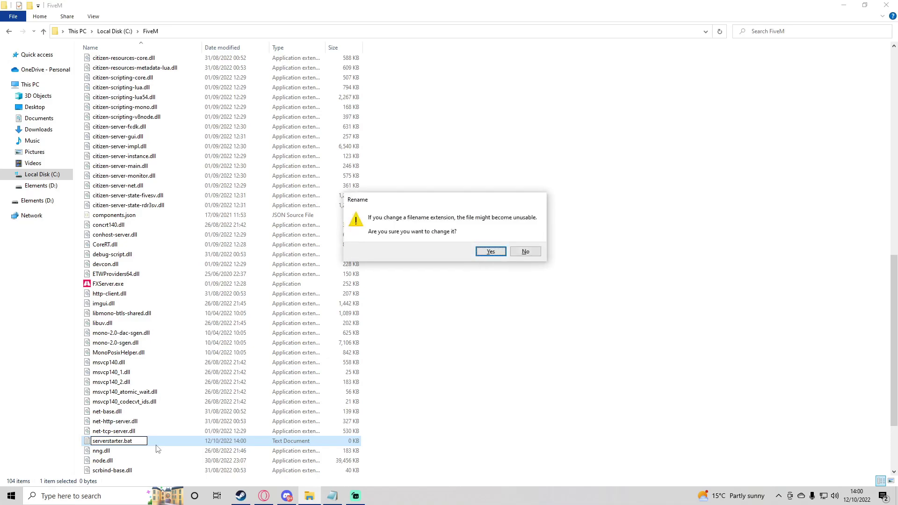
click(491, 251)
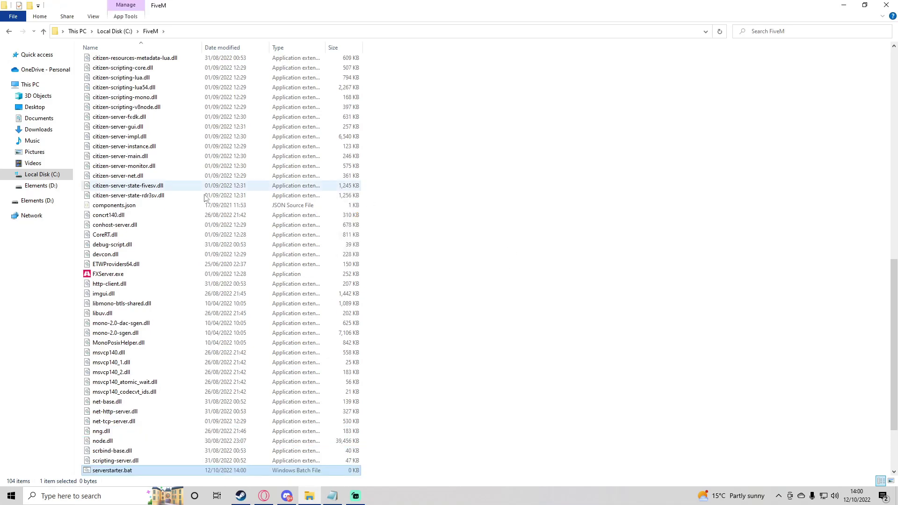
scroll(109, 383, down, 3)
Try running serverstarter.bat and dismiss the error saying it can't run
right_click(109, 383)
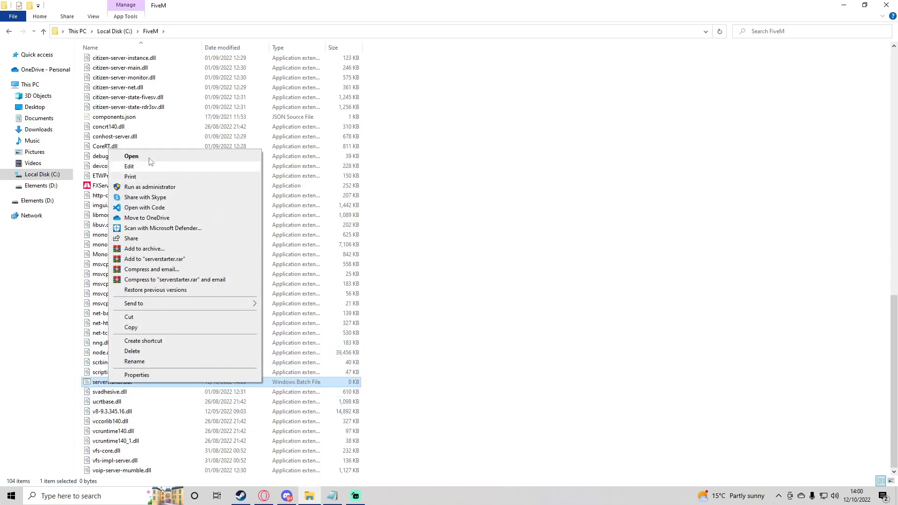
click(143, 156)
click(574, 262)
Open serverstarter.bat in Notepad and position the window fully on screen
right_click(158, 382)
click(188, 183)
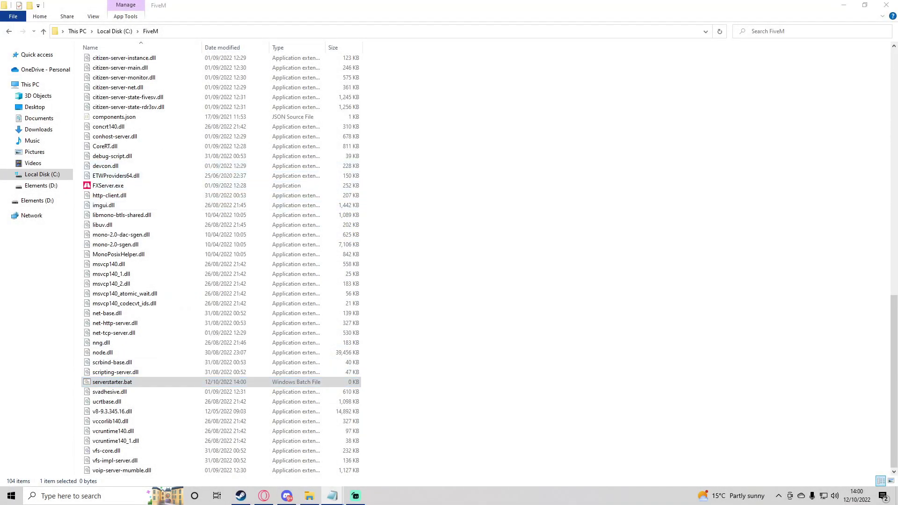
drag(655, 203, 137, 102)
drag(877, 138, 583, 138)
drag(412, 98, 541, 102)
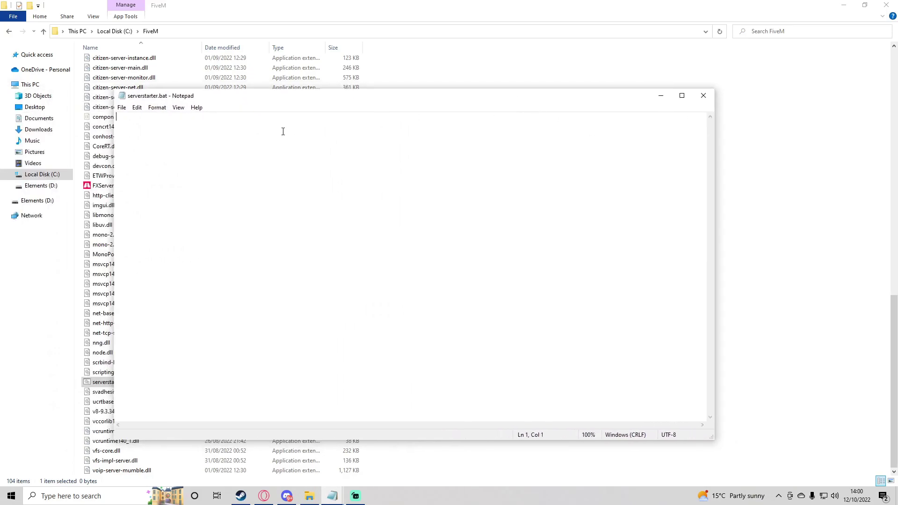
key(BackSpace)
Copy the cfx-server-data folder path from File Explorer's address bar
click(421, 456)
scroll(210, 164, up, 20)
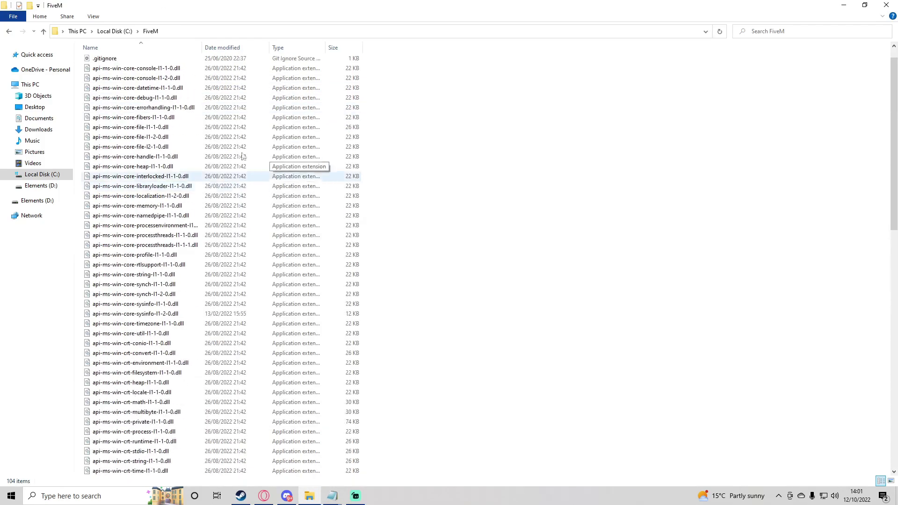
double_click(109, 64)
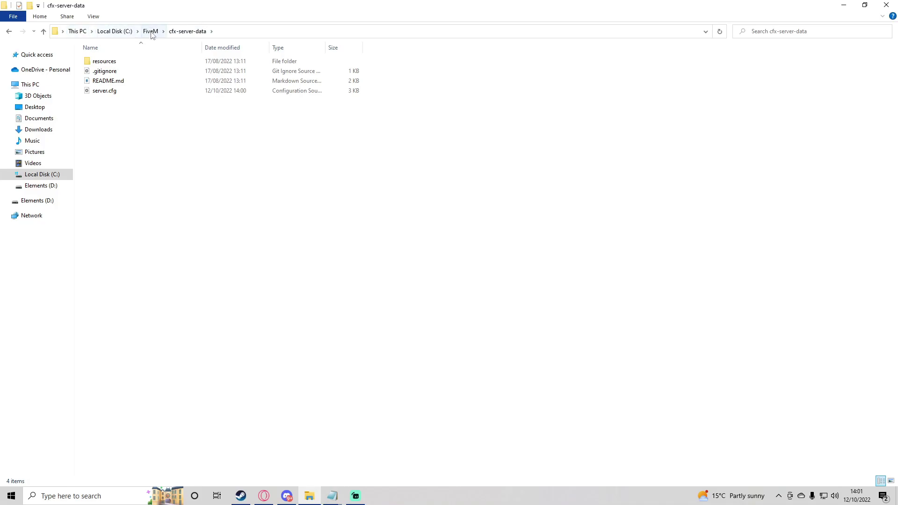
click(252, 32)
key(ctrl+c)
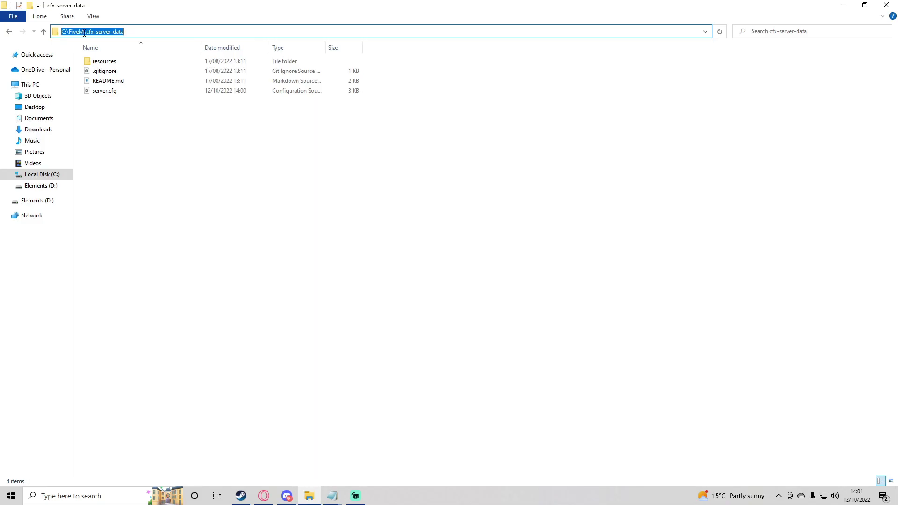
Paste the path after cd /d and correct line 2 to C:\FiveM\FXServer.exe
click(332, 496)
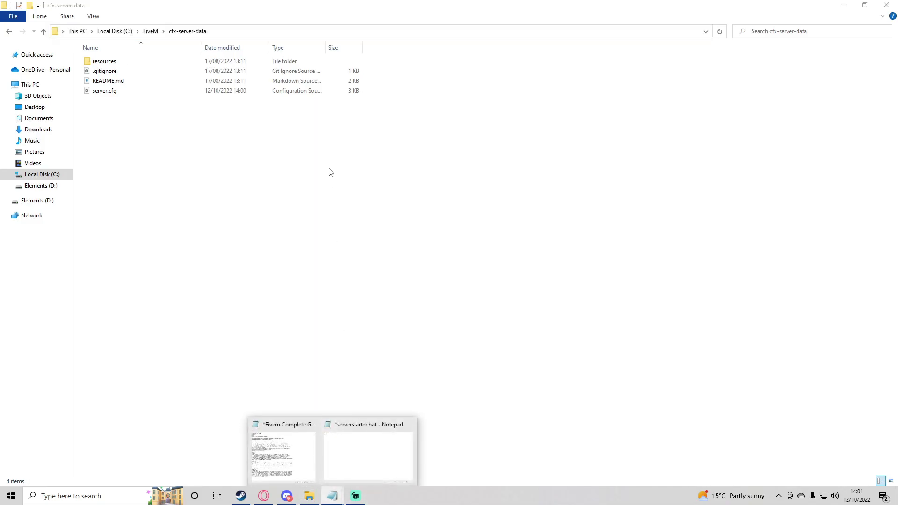
click(352, 447)
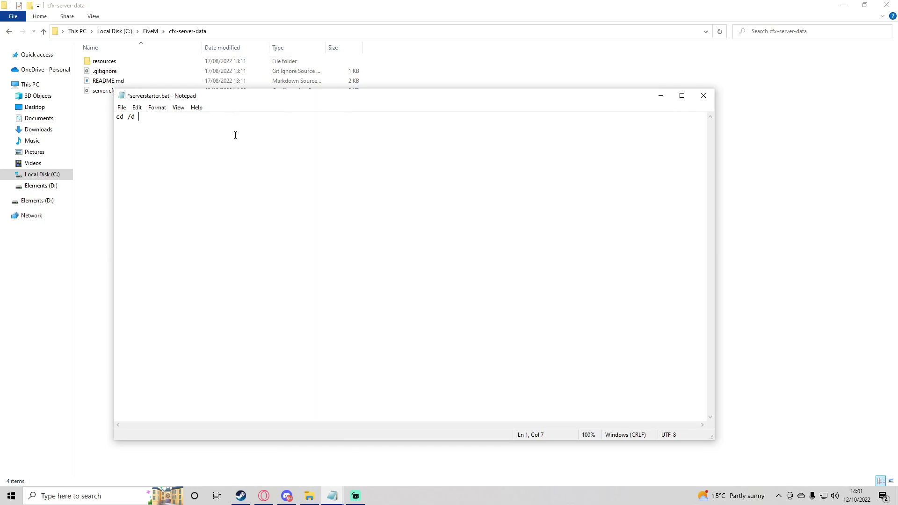
key(ctrl+v)
text(C:\FiveM\cfx-server-dat)
key(BackSpace)
key(BackSpace)
key(BackSpace)
key(BackSpace)
key(BackSpace)
key(BackSpace)
key(BackSpace)
key(BackSpace)
key(BackSpace)
key(BackSpace)
key(BackSpace)
key(BackSpace)
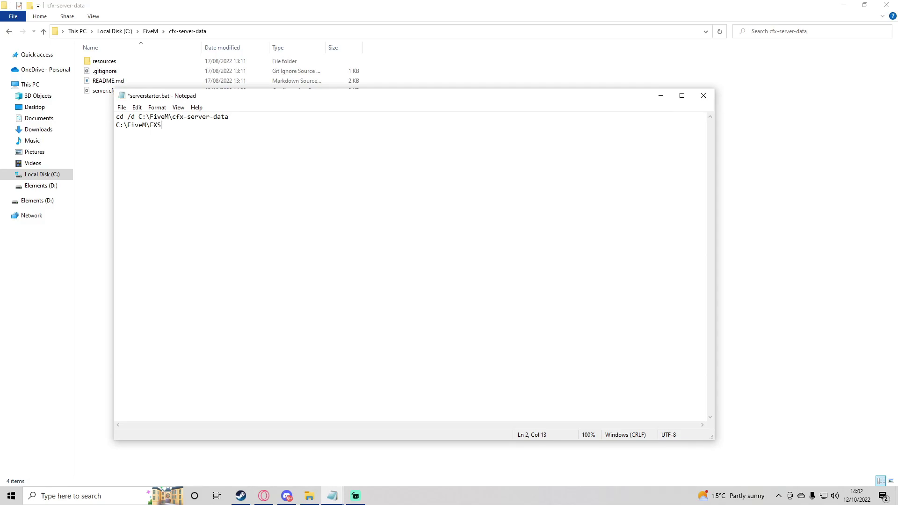
key(BackSpace)
key(BackSpace)
text(er)
Locate FXServer.exe in the C:\FiveM folder and check its path
click(150, 31)
scroll(135, 184, down, 10)
scroll(135, 184, down, 3)
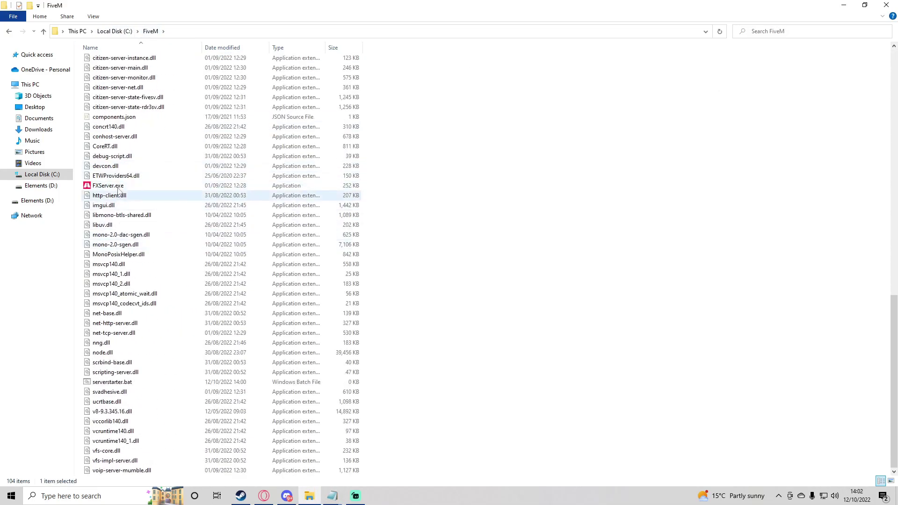
click(135, 186)
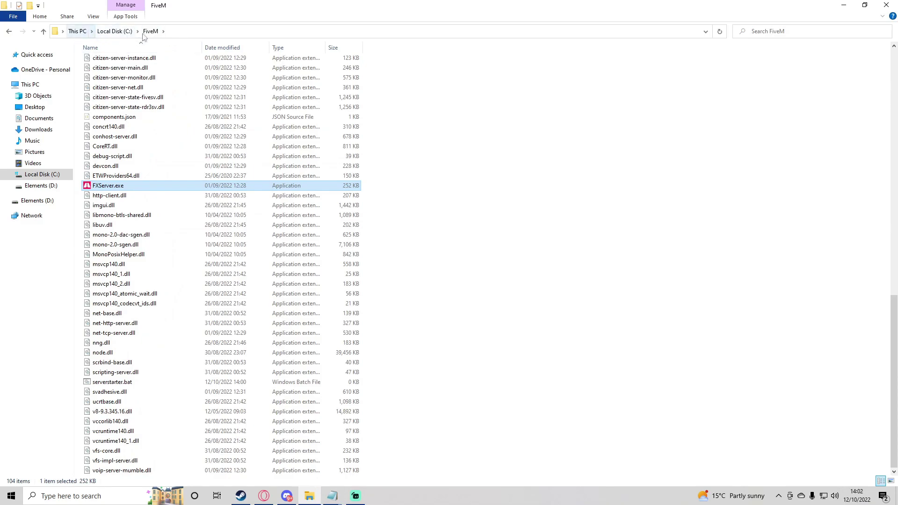
click(80, 29)
click(110, 189)
Append +exec server.cfg to the FXServer.exe line in serverstarter.bat
click(332, 496)
click(356, 466)
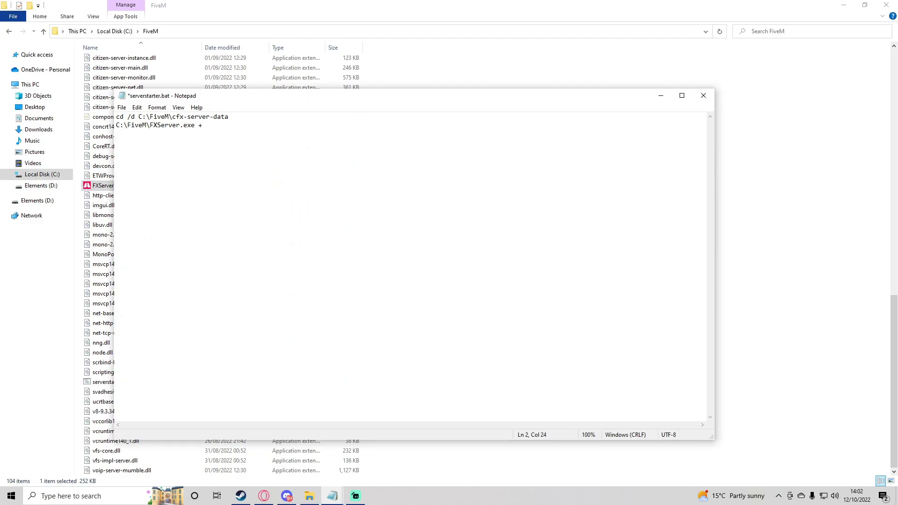
text(xec server.cfg)
Highlight the cd /d and FXServer.exe lines, then save and close serverstarter.bat
drag(117, 117, 188, 118)
click(140, 117)
click(178, 117)
drag(120, 127, 260, 126)
click(196, 147)
click(266, 164)
key(ctrl+s)
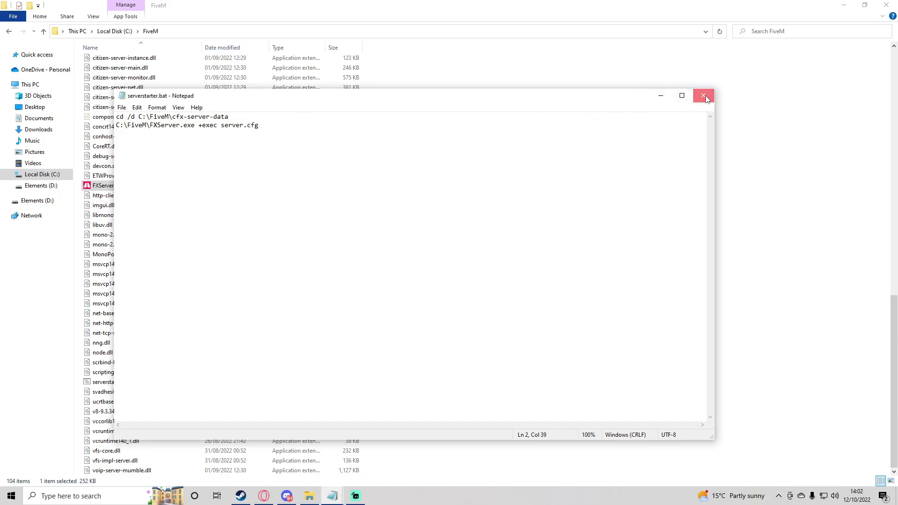
click(703, 96)
Run serverstarter.bat and watch the FXServer console start its resources, including chat
double_click(112, 382)
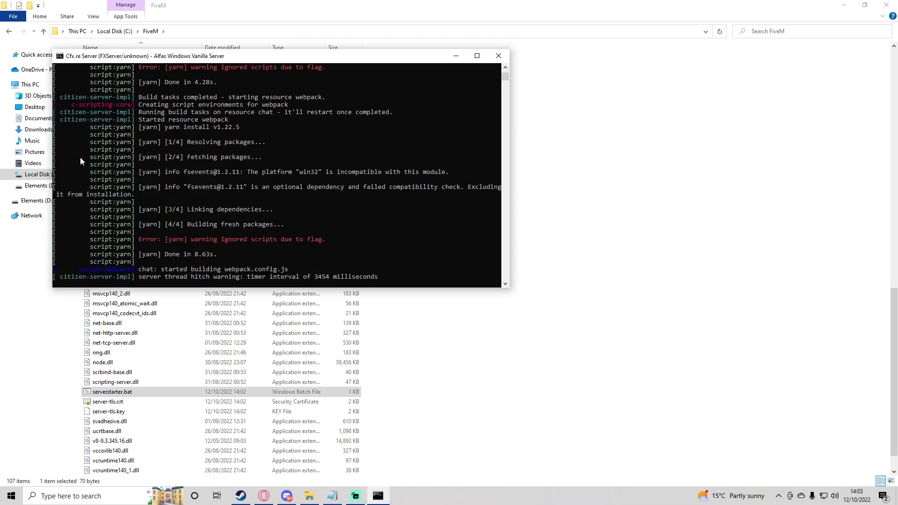
drag(279, 56, 425, 174)
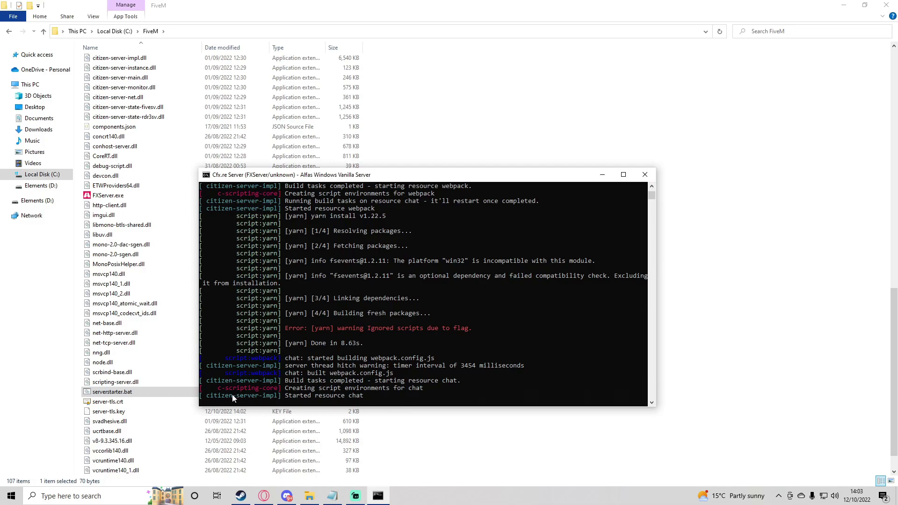
scroll(389, 313, down, 4)
scroll(365, 332, up, 4)
click(843, 5)
Launch FiveM from the Start menu and connect to the locally hosted server
click(602, 175)
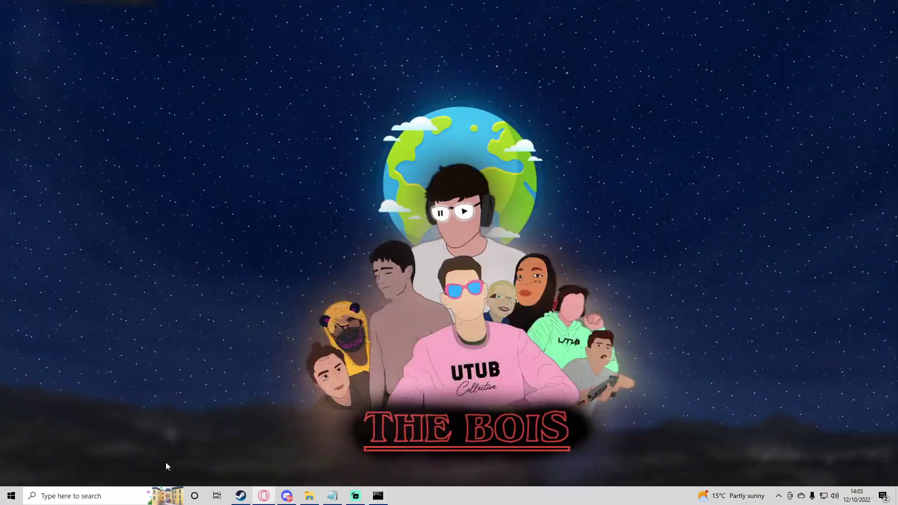
key(super)
click(105, 257)
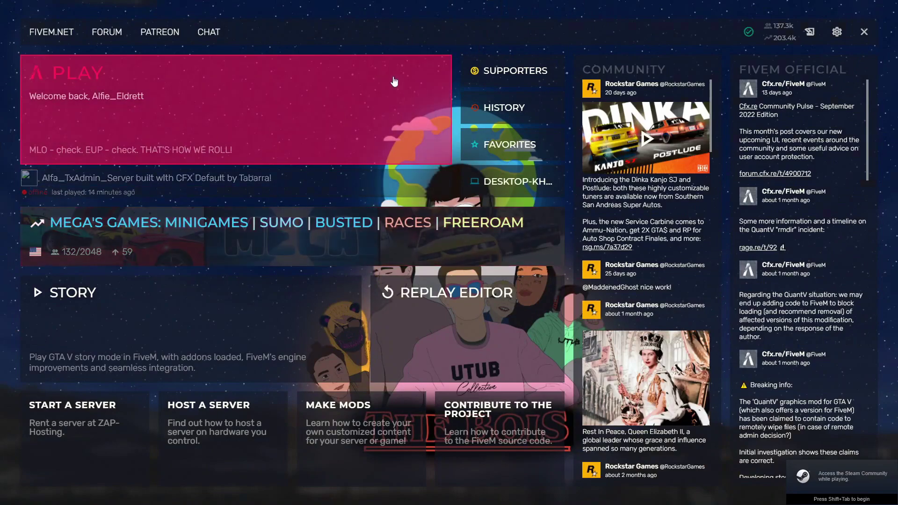
key(F8)
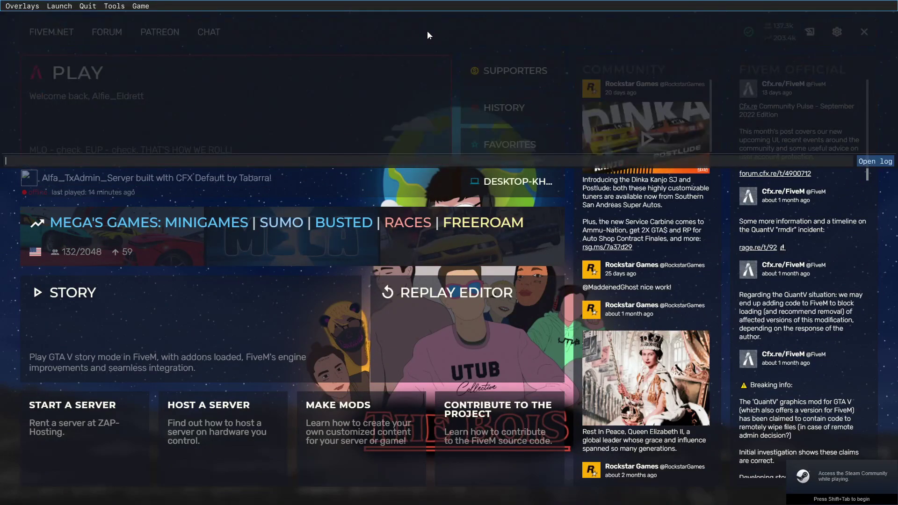
key(F8)
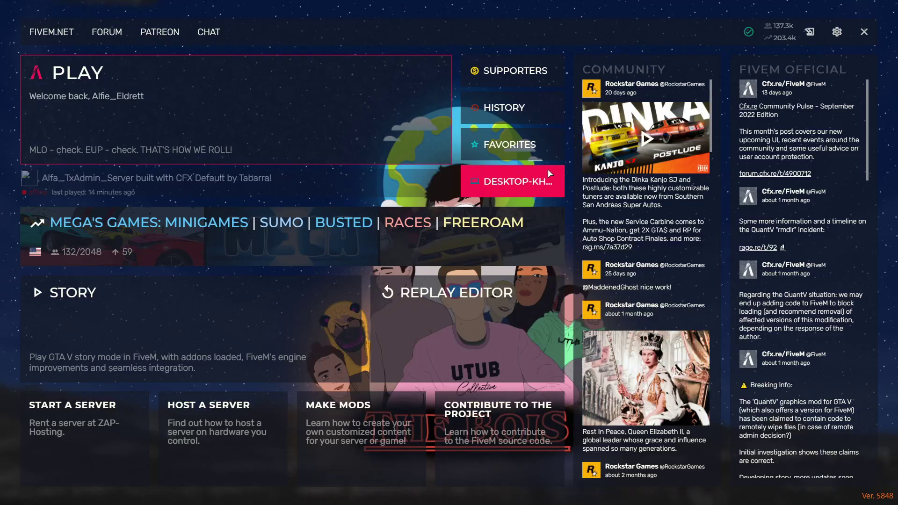
click(493, 179)
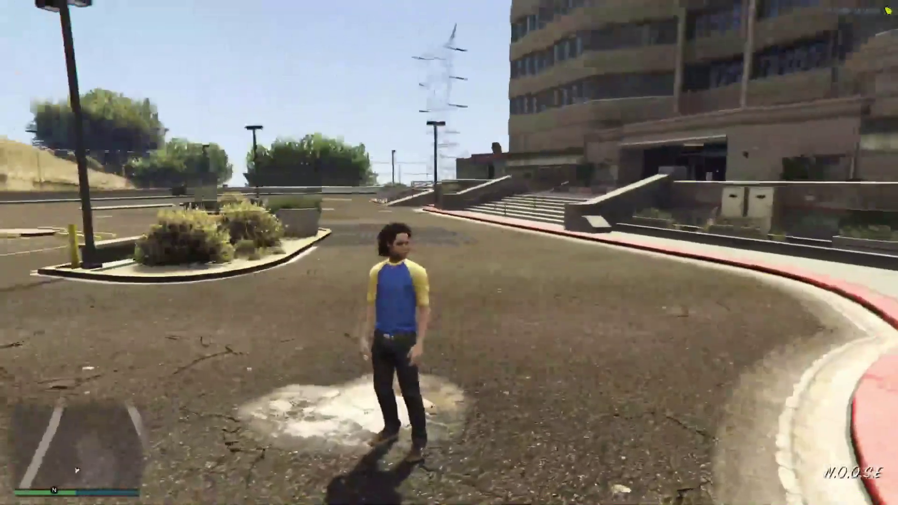
Send the /hi chat command and run the character around the parking lot
key(w)
text(t)
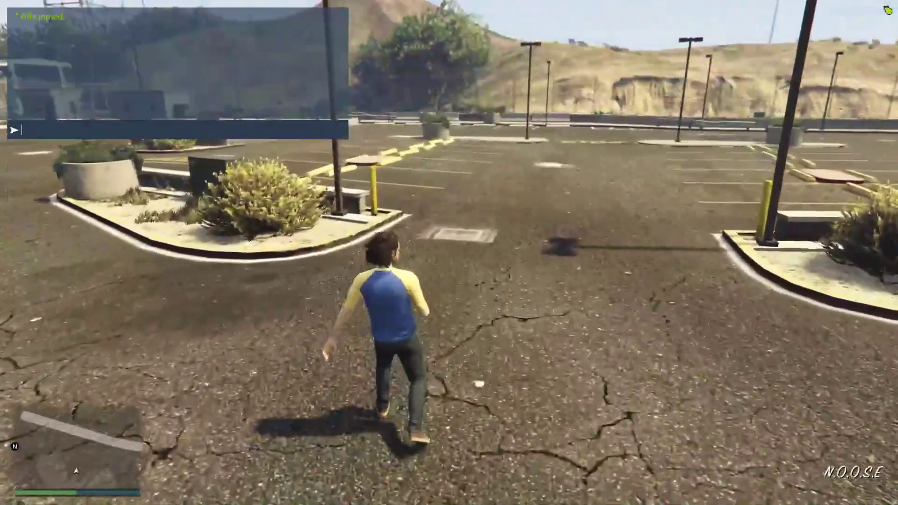
text(/hi)
key(Return)
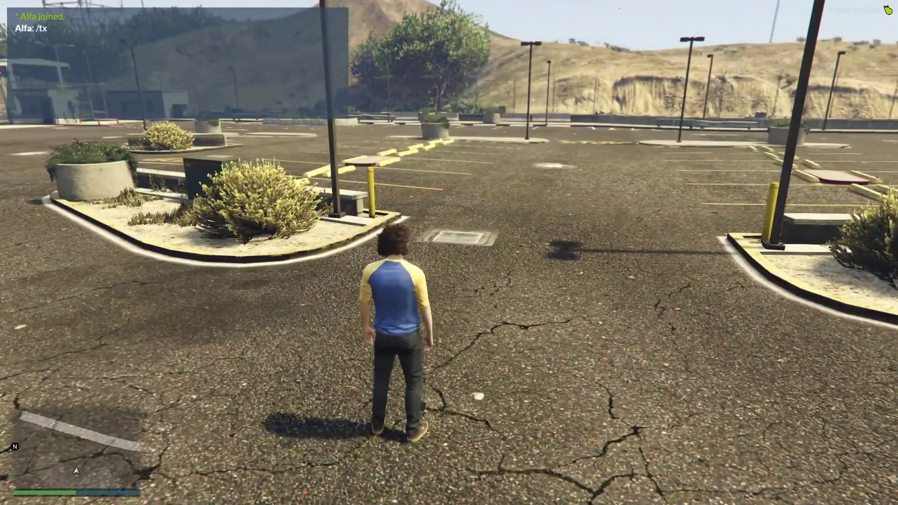
key(w)
key(shift)
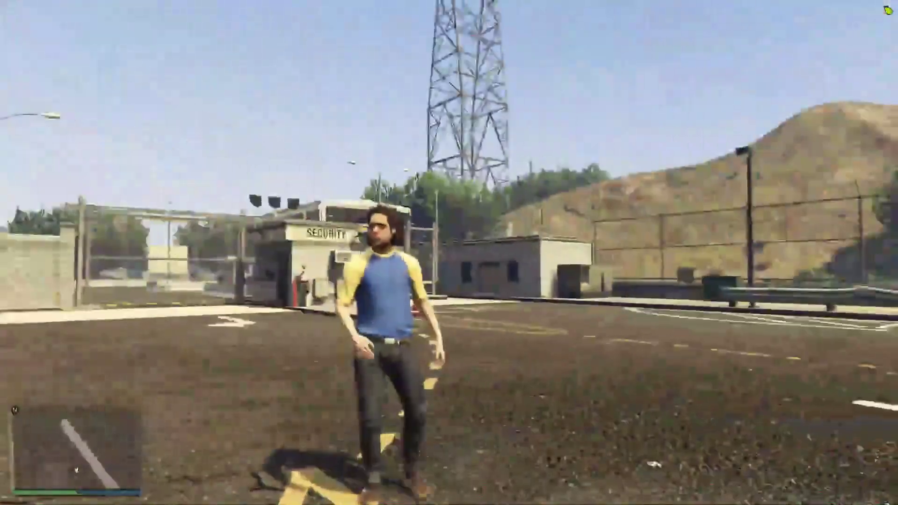
key(w)
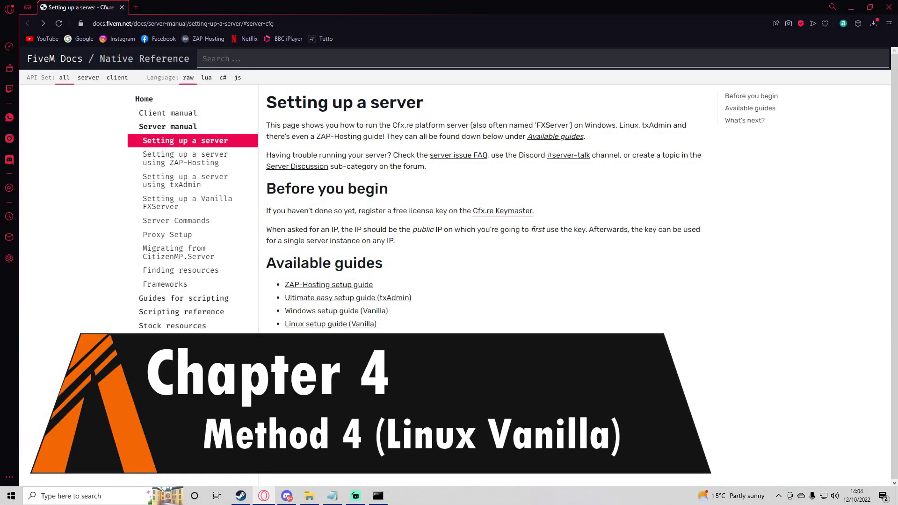
Highlight the Windows and Linux guide links, then open the Linux setup guide (Vanilla)
drag(428, 329, 284, 328)
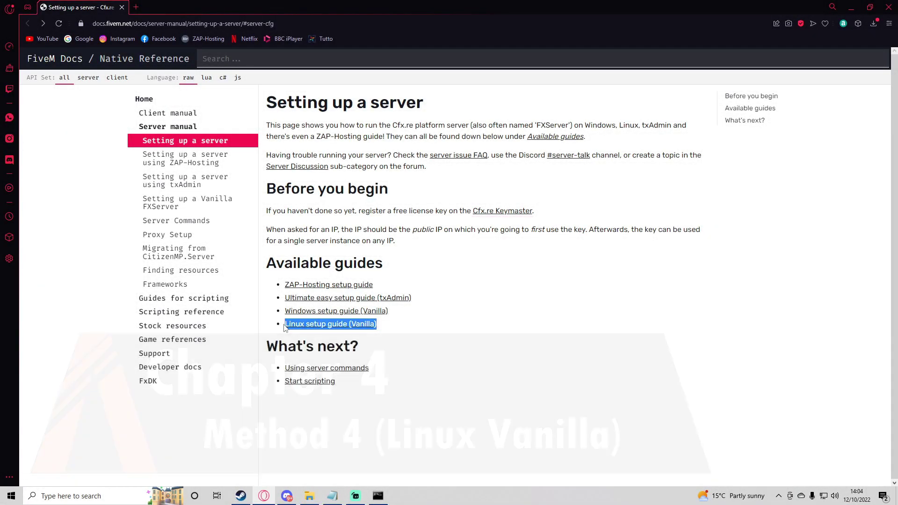
drag(284, 312, 389, 312)
click(409, 316)
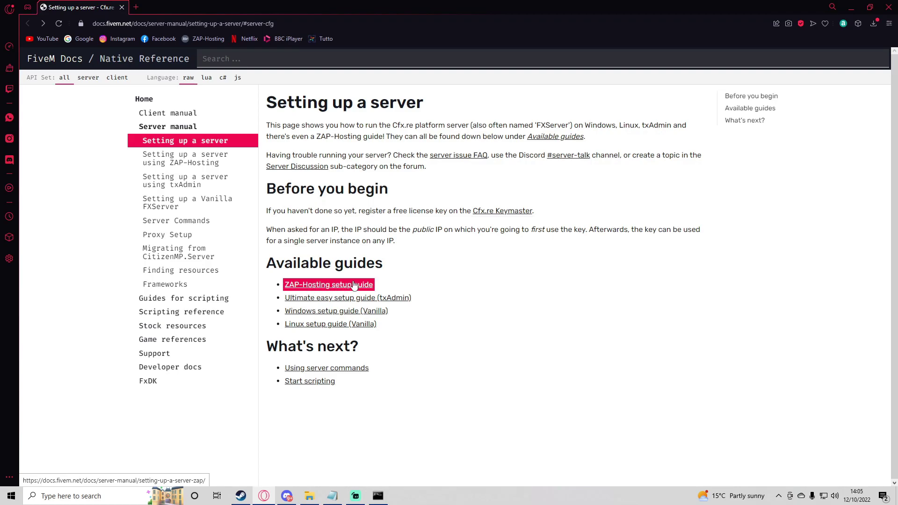
click(337, 324)
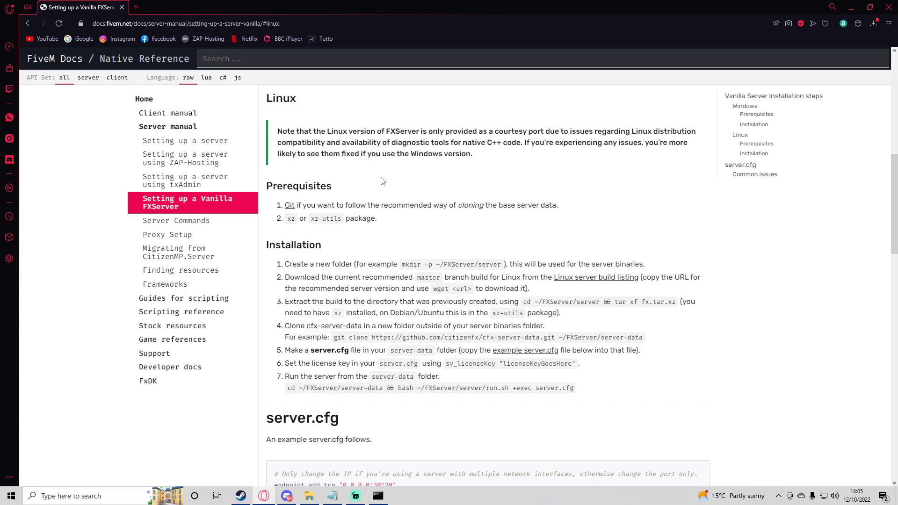
Go back to the Setting up a server page and highlight the guide links
click(28, 23)
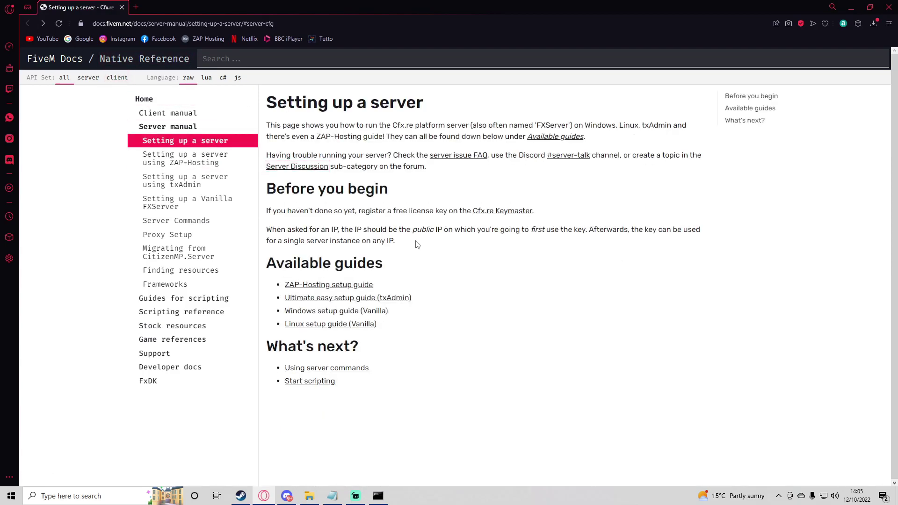
drag(409, 247, 261, 229)
click(329, 239)
drag(283, 294, 331, 297)
click(386, 330)
click(359, 291)
Highlight the txAdmin, Windows and Linux setup guide links
drag(411, 317, 283, 298)
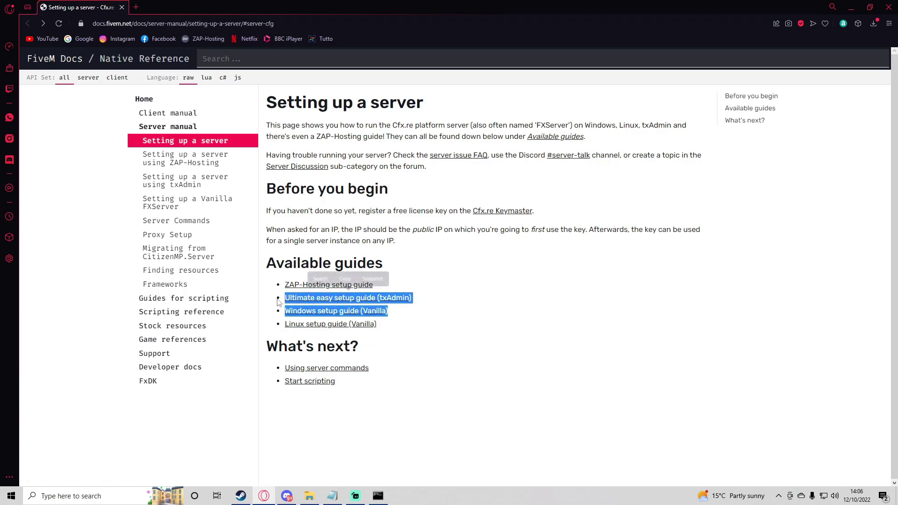
click(405, 314)
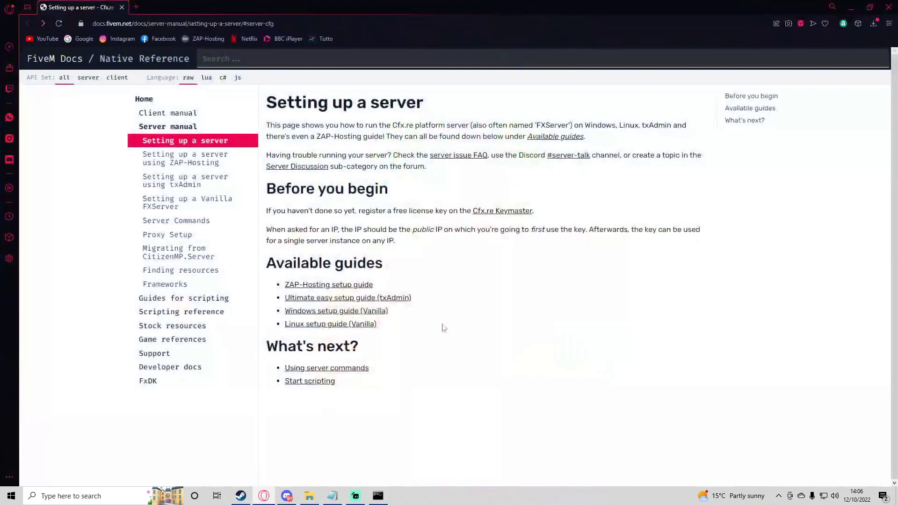
drag(444, 328, 277, 300)
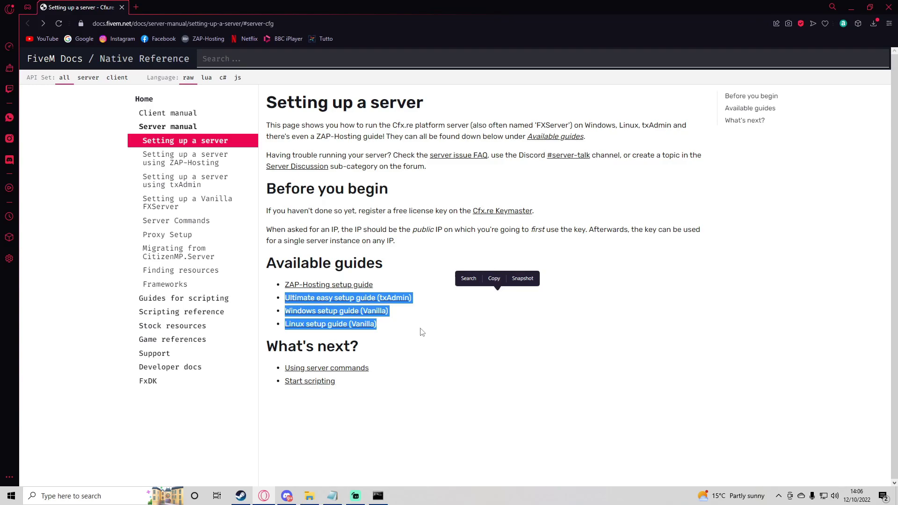
click(405, 328)
drag(405, 327, 277, 298)
click(401, 332)
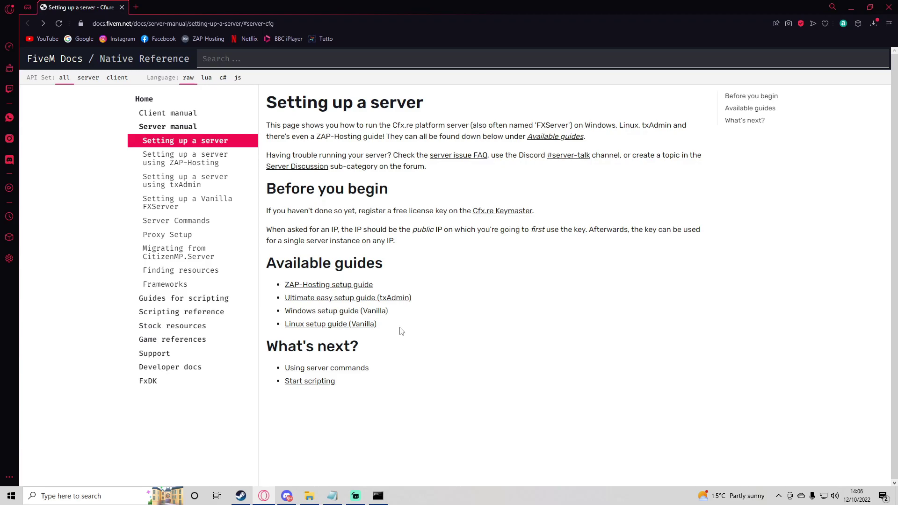
Highlight the ZAP-Hosting setup guide link
drag(385, 286, 267, 286)
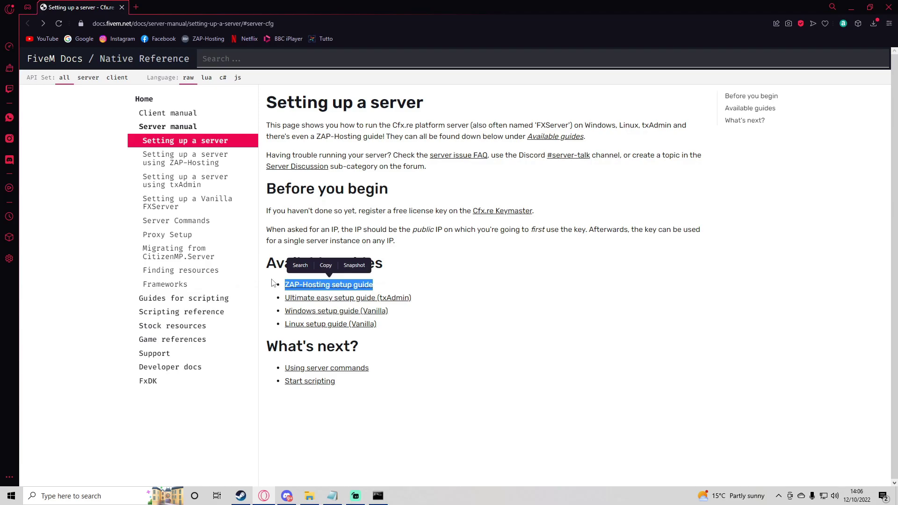
click(274, 285)
triple_click(280, 287)
click(435, 284)
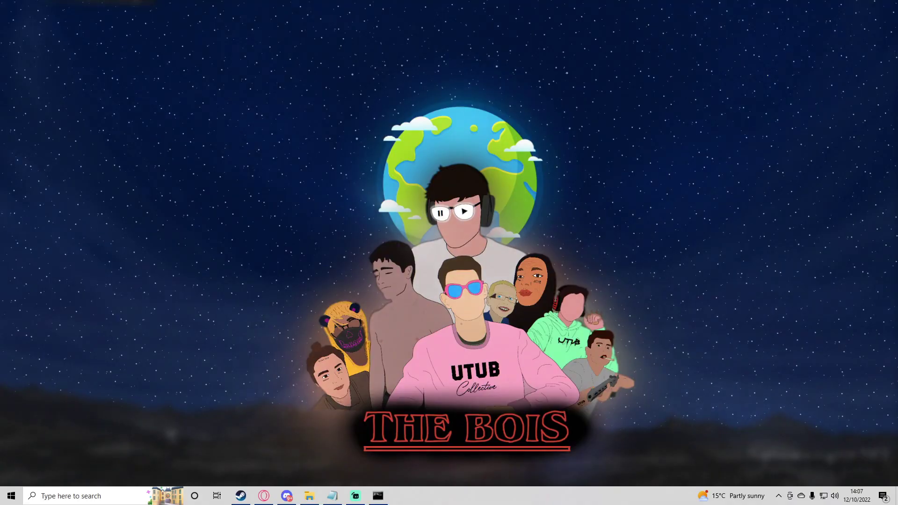